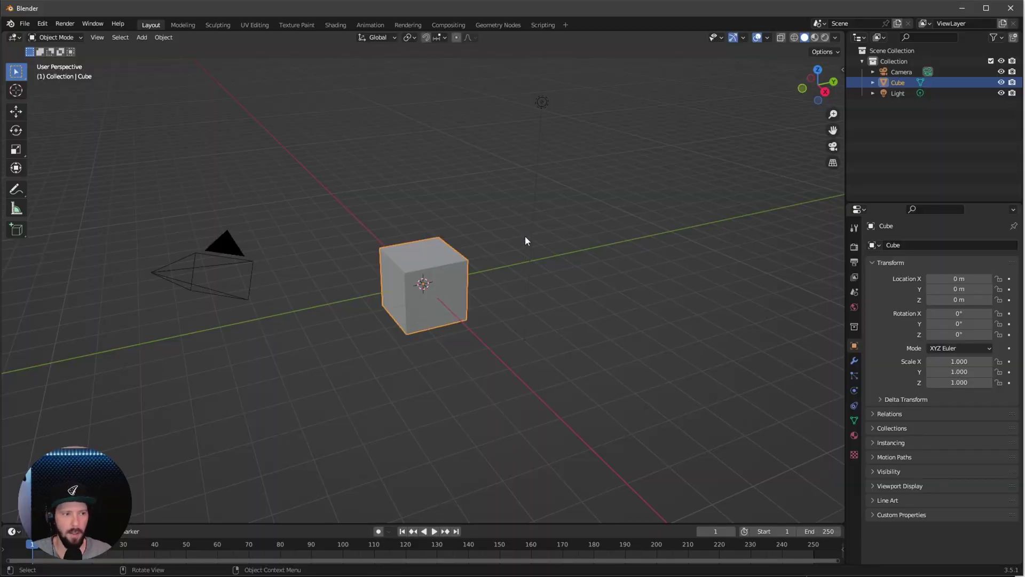
# In Cargo, browse the Models catalogue filtered to Free access only
pyautogui.hotkey('alt', 'Tab')
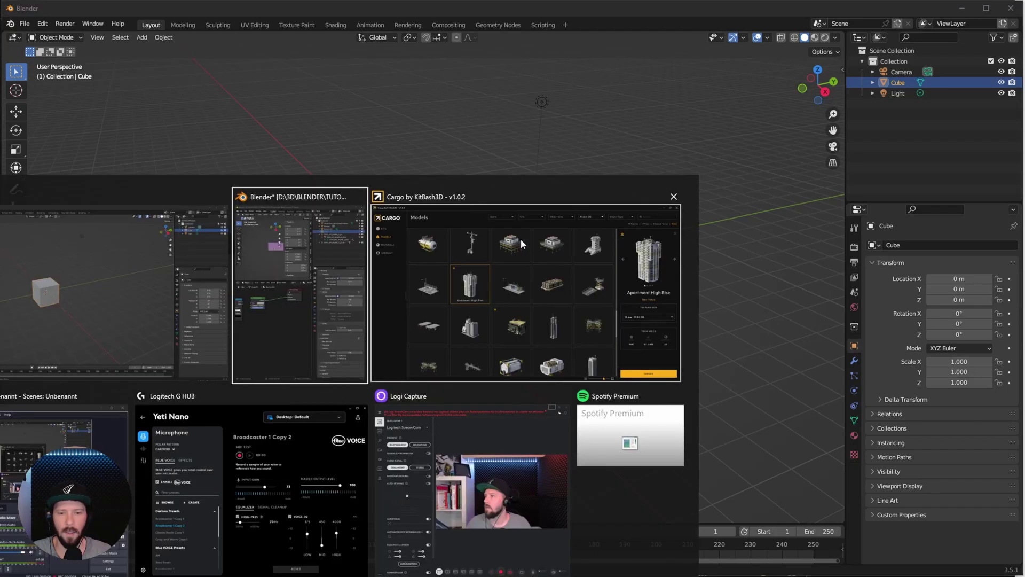
pyautogui.click(59, 78)
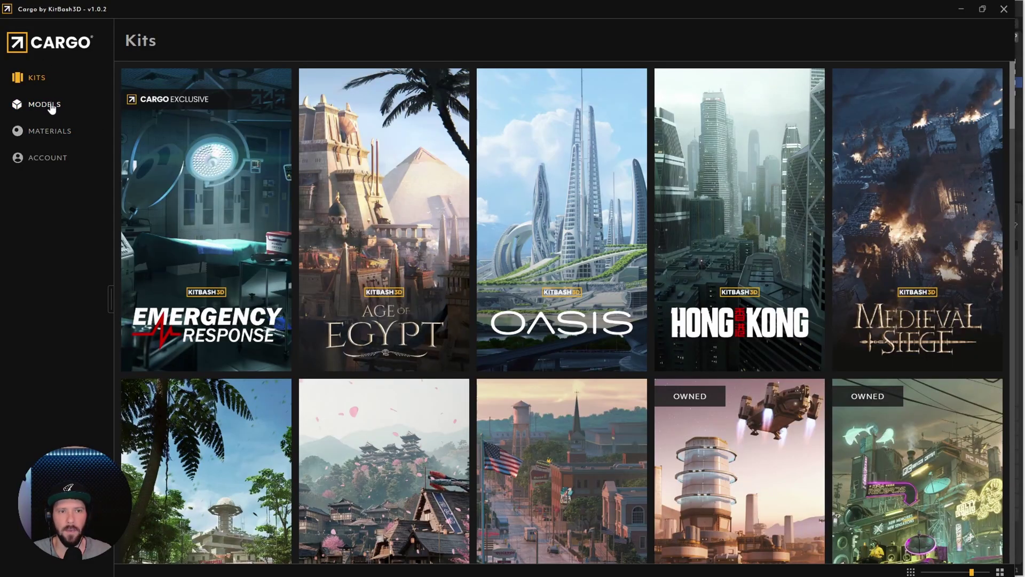
pyautogui.click(53, 102)
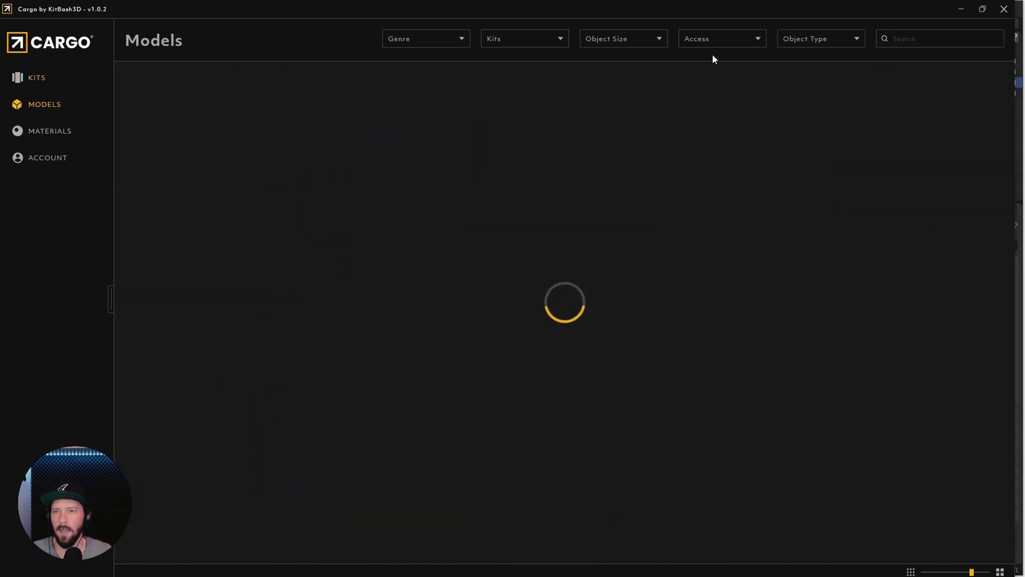
pyautogui.click(742, 40)
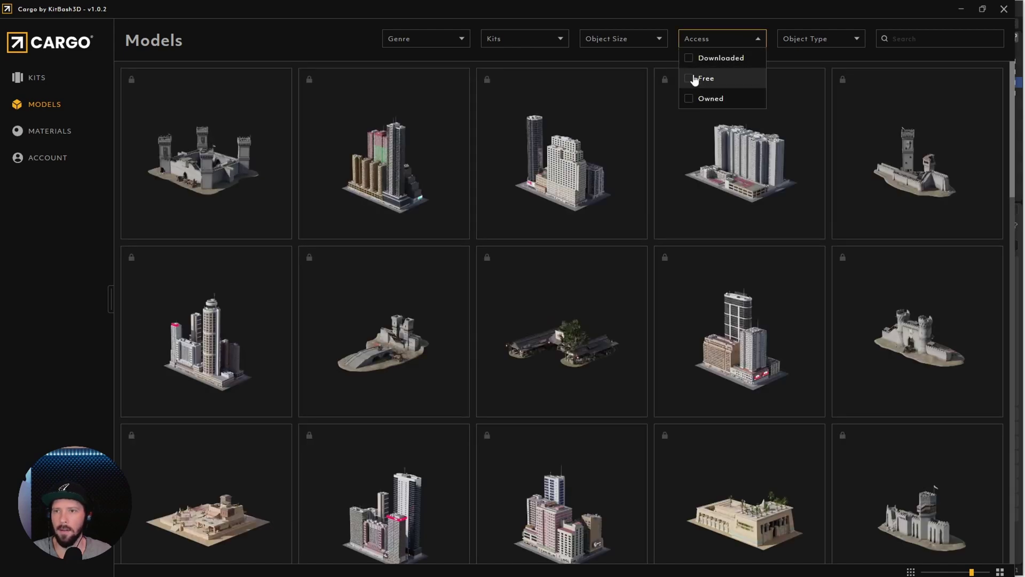
pyautogui.click(698, 78)
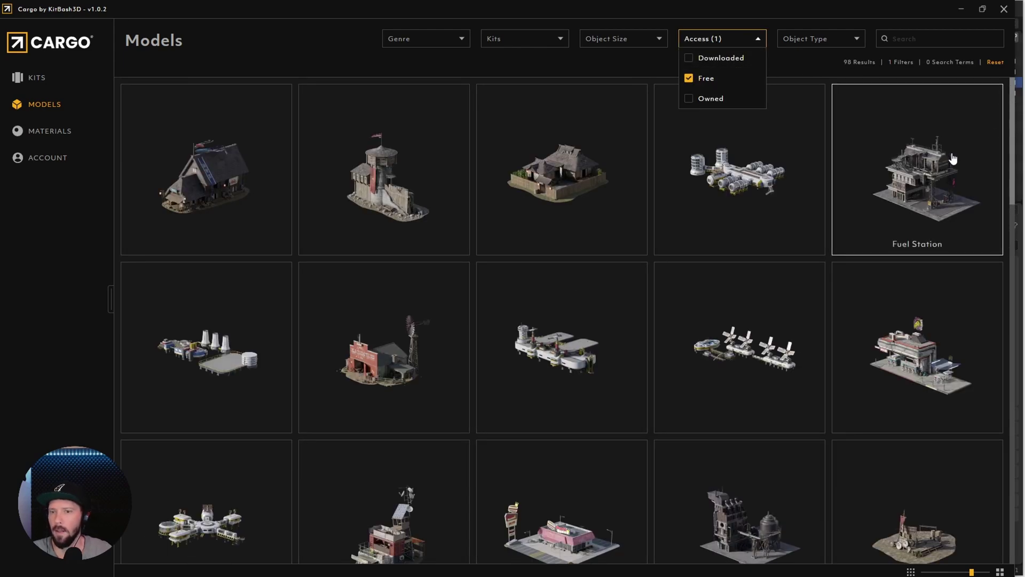
# Find the Apartment High Rise model and import it into Blender
pyautogui.scroll(-1, 954, 161)
pyautogui.moveTo(1010, 111); pyautogui.dragTo(999, 528)
pyautogui.scroll(10, 587, 320)
pyautogui.click(389, 302)
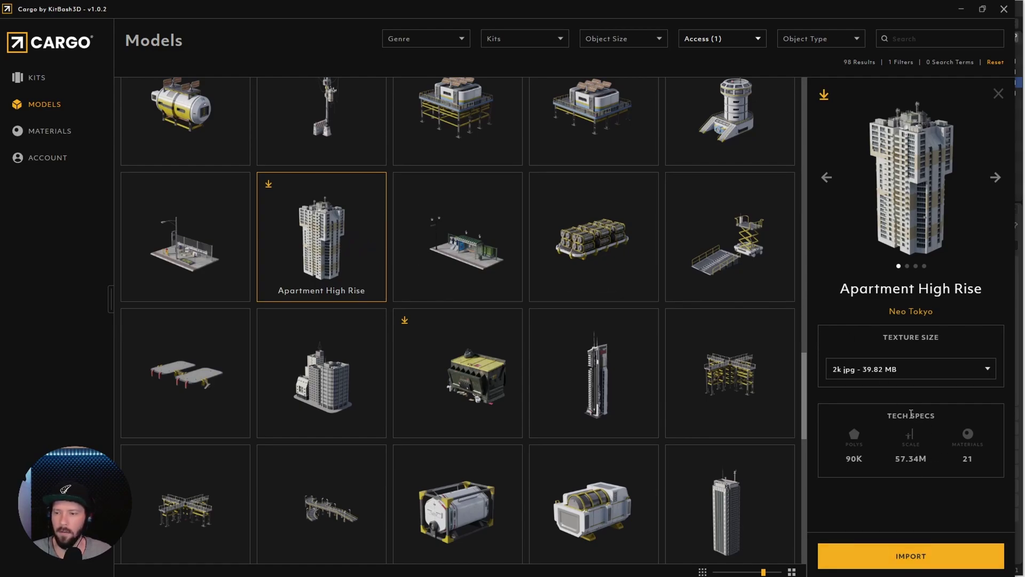
pyautogui.click(909, 546)
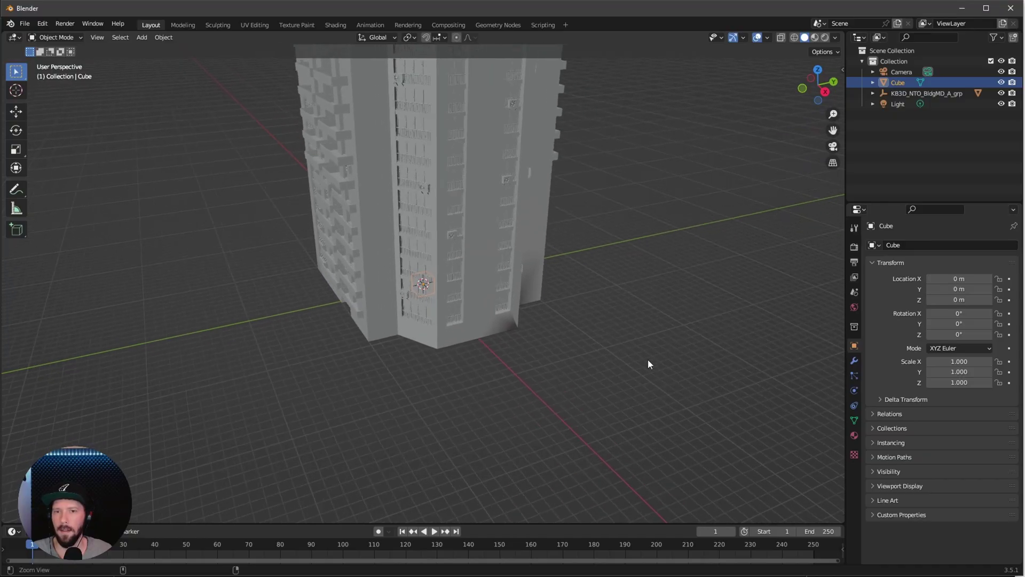
# Select the KB3D_NTO_BldgMD_A_grp building group and move it to Location X -18.6 m
pyautogui.moveTo(648, 358)
pyautogui.mouseDown(button='middle')
pyautogui.moveTo(643, 387)
pyautogui.moveTo(663, 371)
pyautogui.mouseUp(button='middle')
pyautogui.click(900, 94)
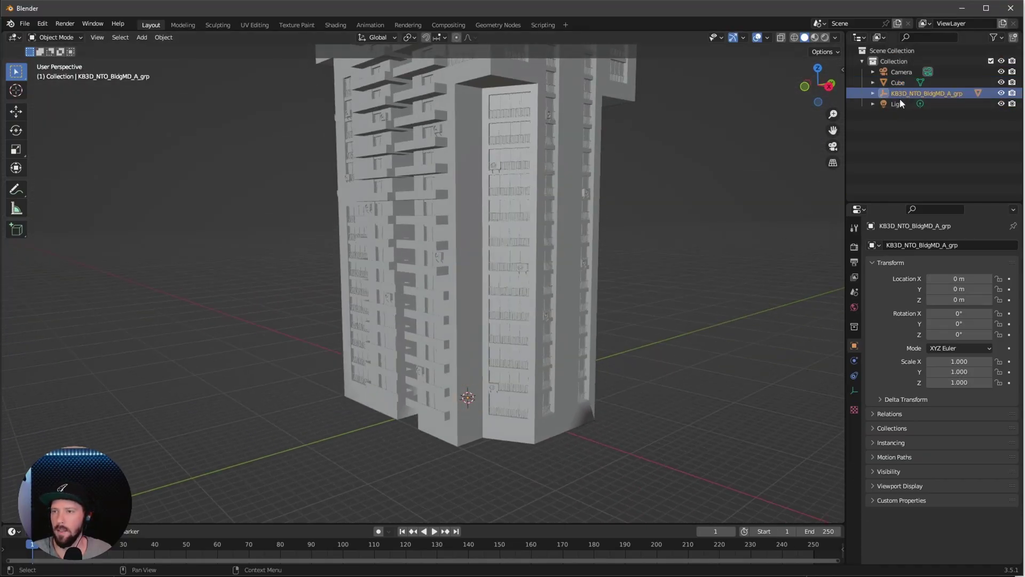
pyautogui.moveTo(720, 203); pyautogui.dragTo(587, 260, button='middle')
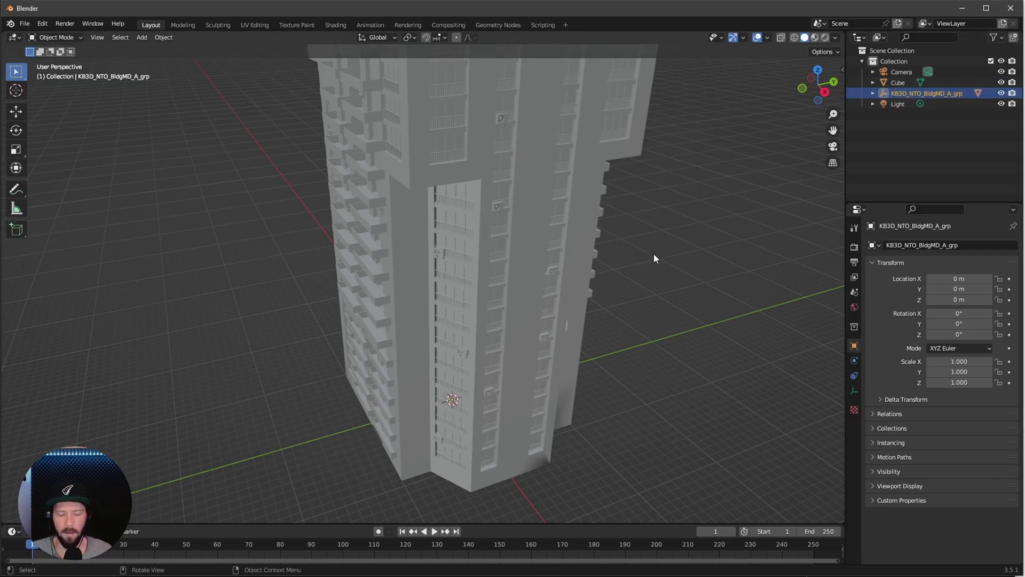
pyautogui.press('n')
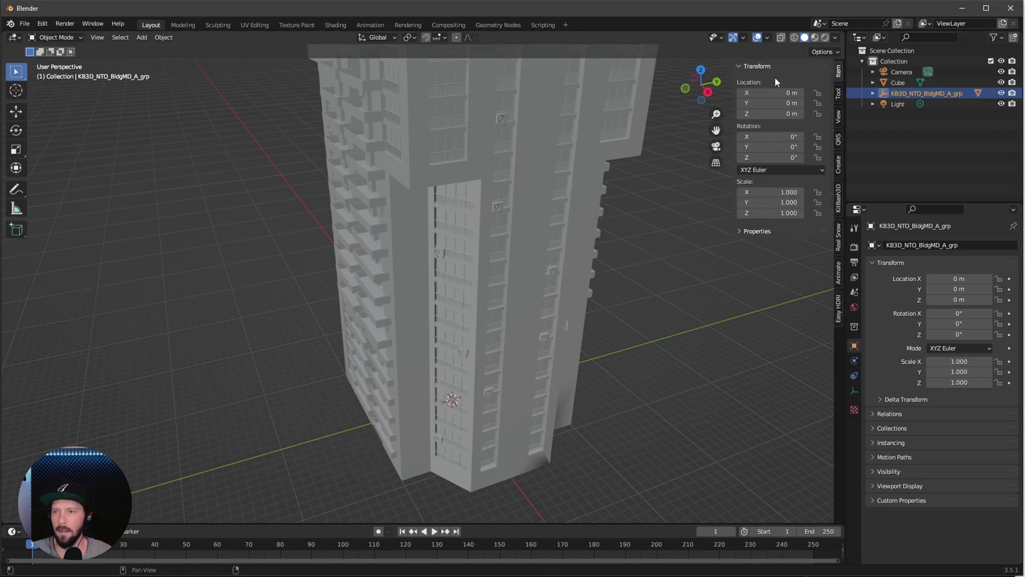
pyautogui.click(782, 92)
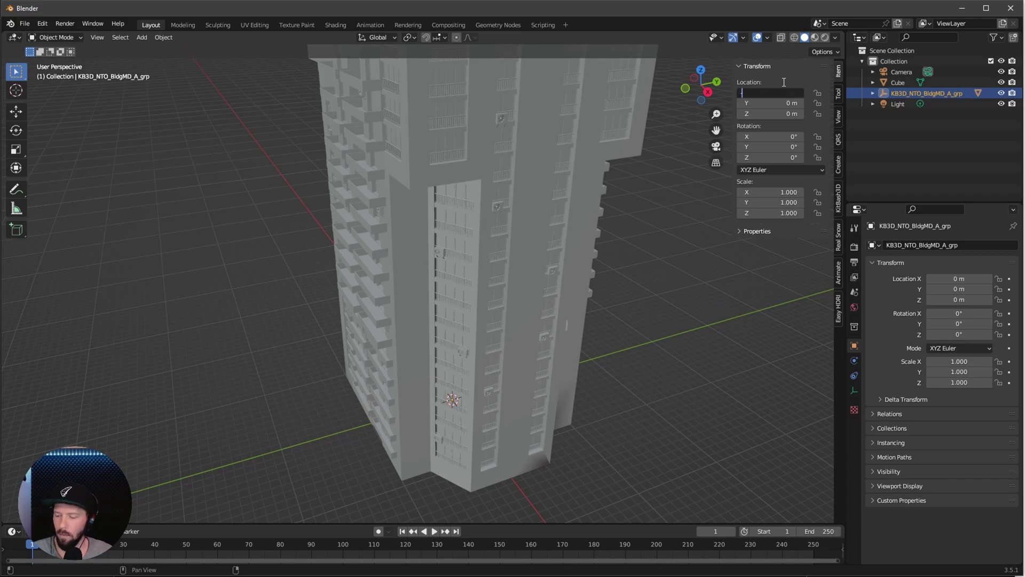
pyautogui.write('-18.6')
pyautogui.press('Return')
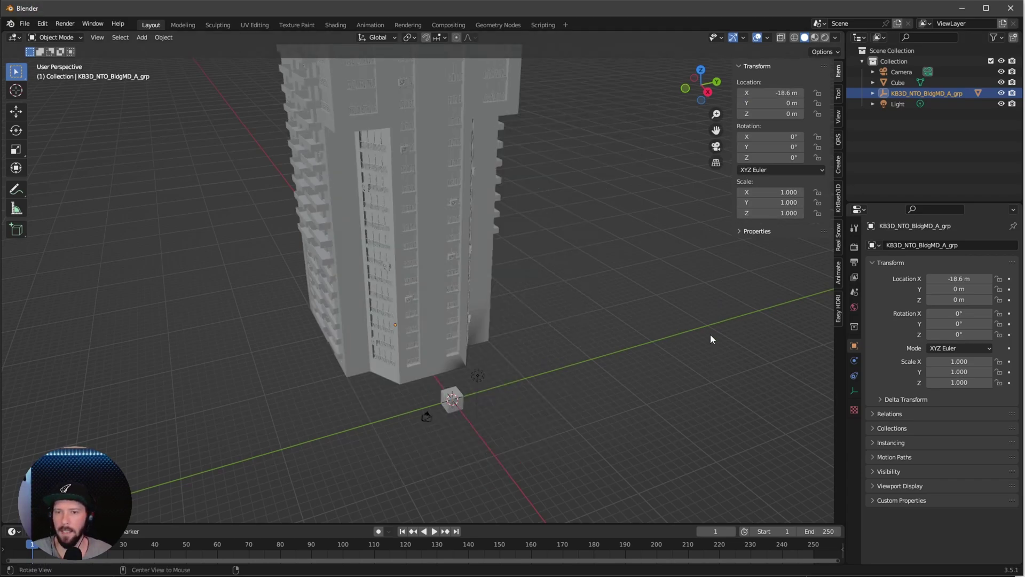
pyautogui.moveTo(696, 352); pyautogui.dragTo(771, 258, button='middle')
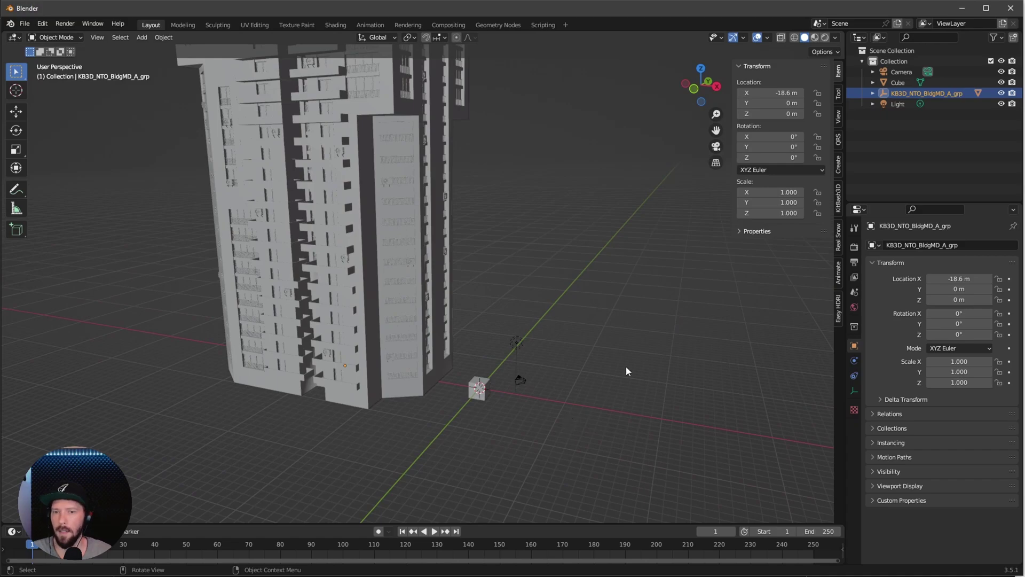
pyautogui.click(873, 93)
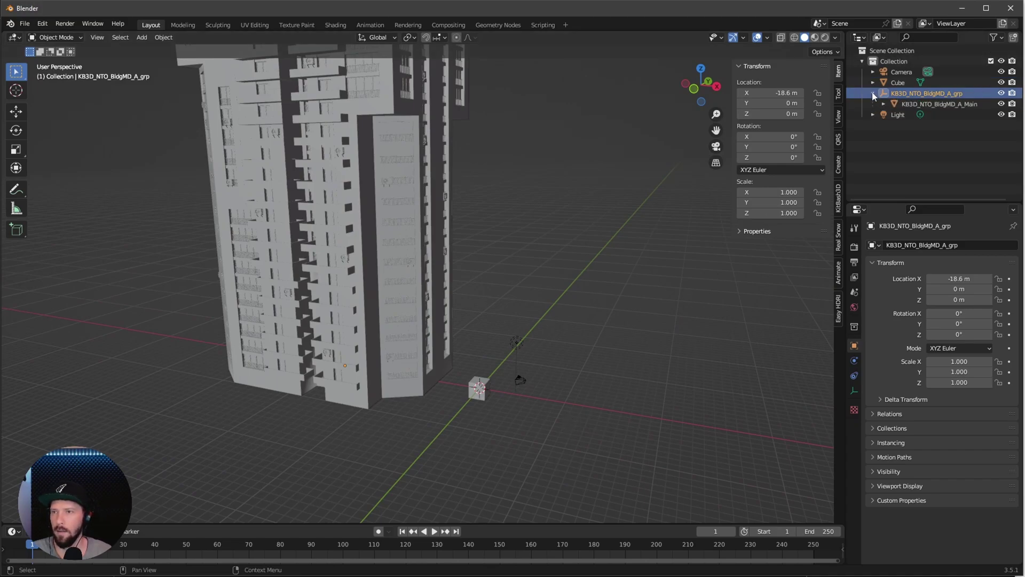
# Duplicate the building group in place and select the copy
pyautogui.click(909, 104)
pyautogui.keyDown('ctrl'); pyautogui.click(926, 93); pyautogui.keyUp('ctrl')
pyautogui.hotkey('shift', 'd')
pyautogui.click(558, 299)
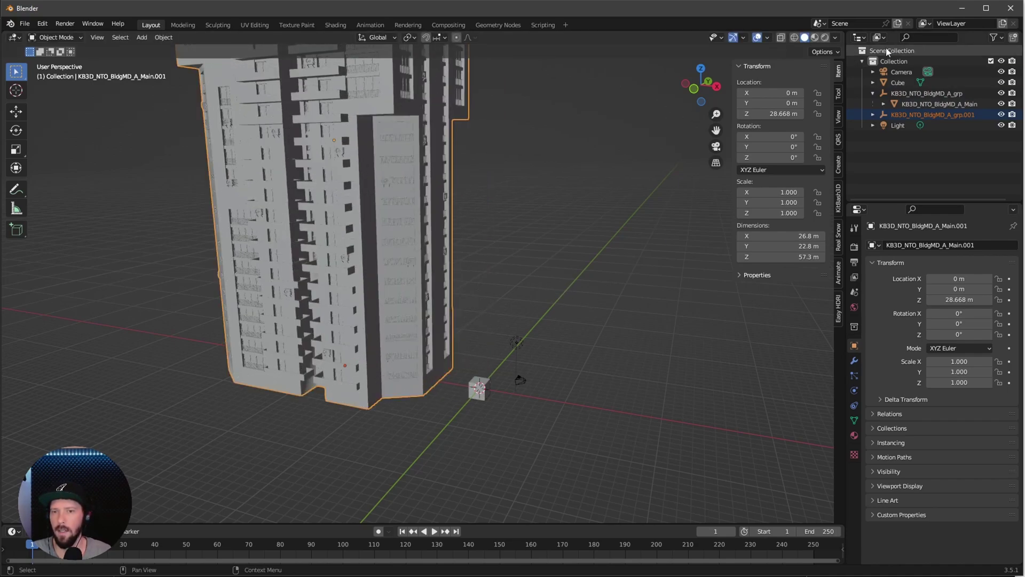
pyautogui.click(912, 160)
pyautogui.click(918, 115)
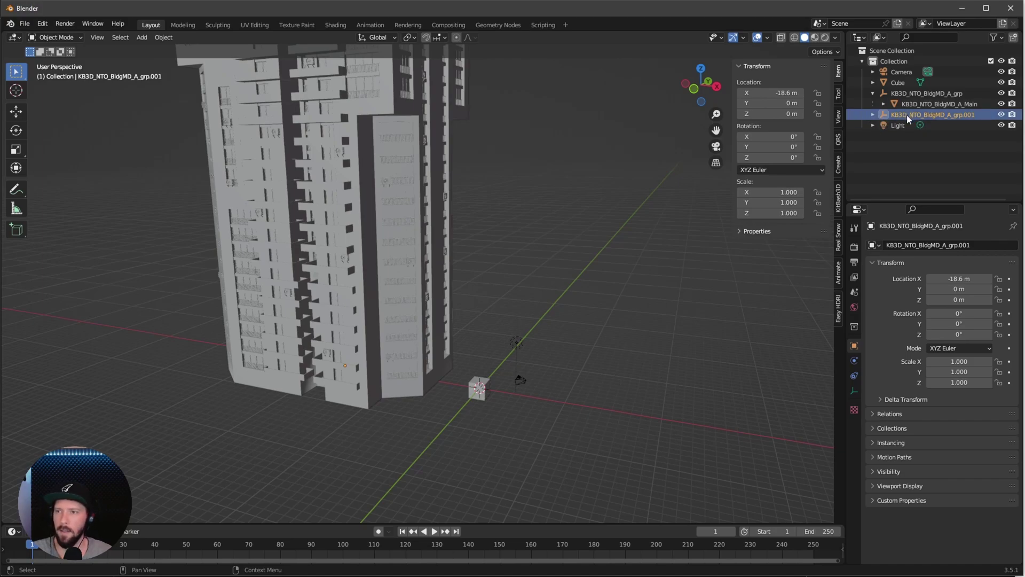
# Move the duplicate to Location X 18.6 m and rotate it 90° on Z
pyautogui.click(771, 93)
pyautogui.press('Home')
pyautogui.press('Return')
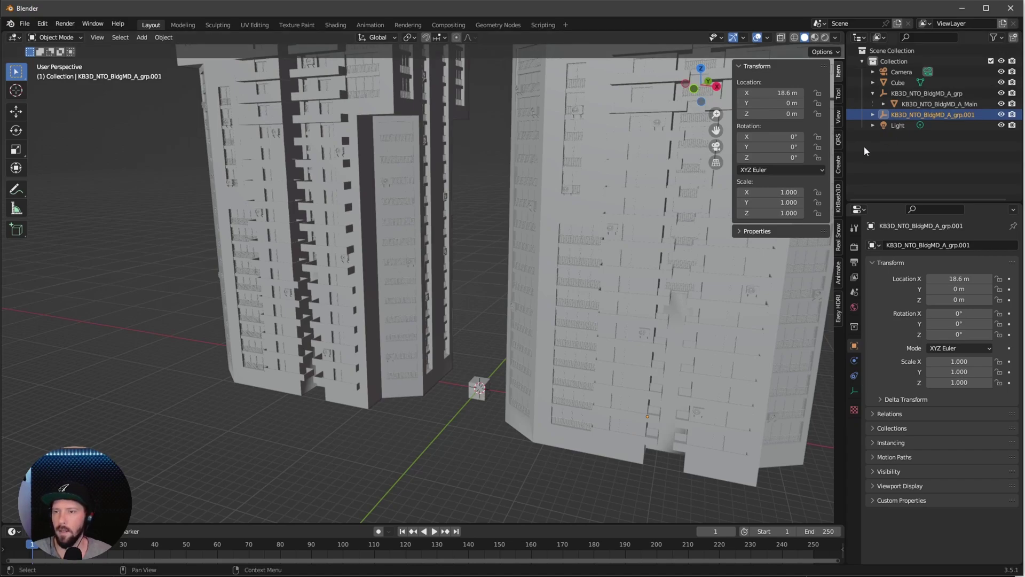
pyautogui.click(779, 158)
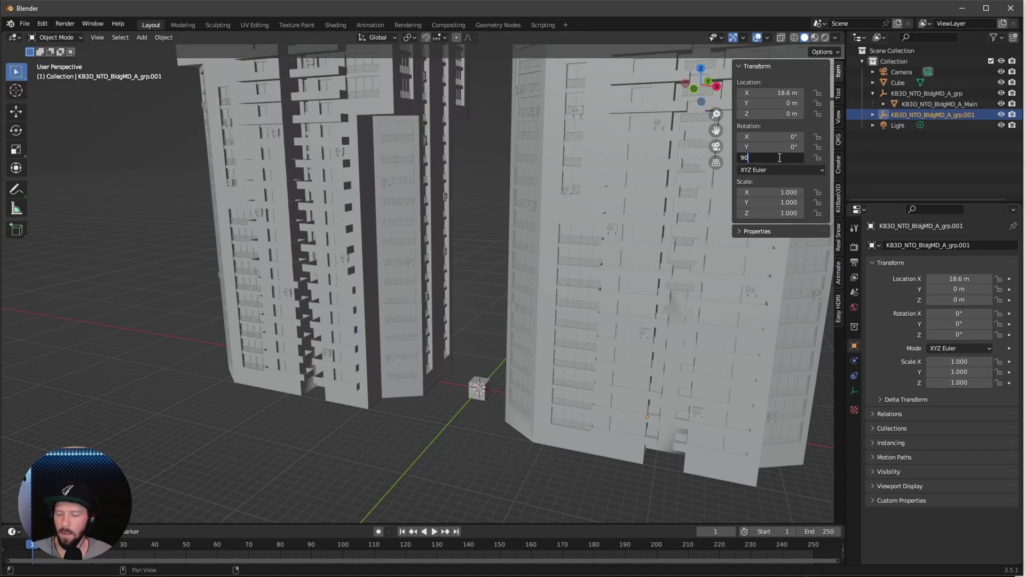
pyautogui.write('90')
pyautogui.press('Return')
pyautogui.moveTo(630, 384); pyautogui.dragTo(581, 318, button='middle')
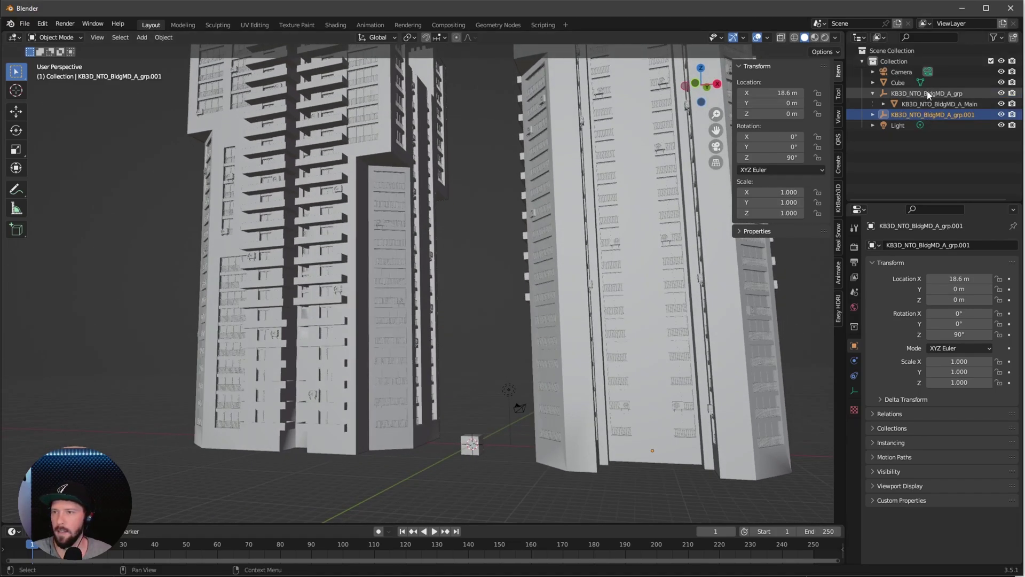
# Delete the default Cube and Light
pyautogui.click(898, 83)
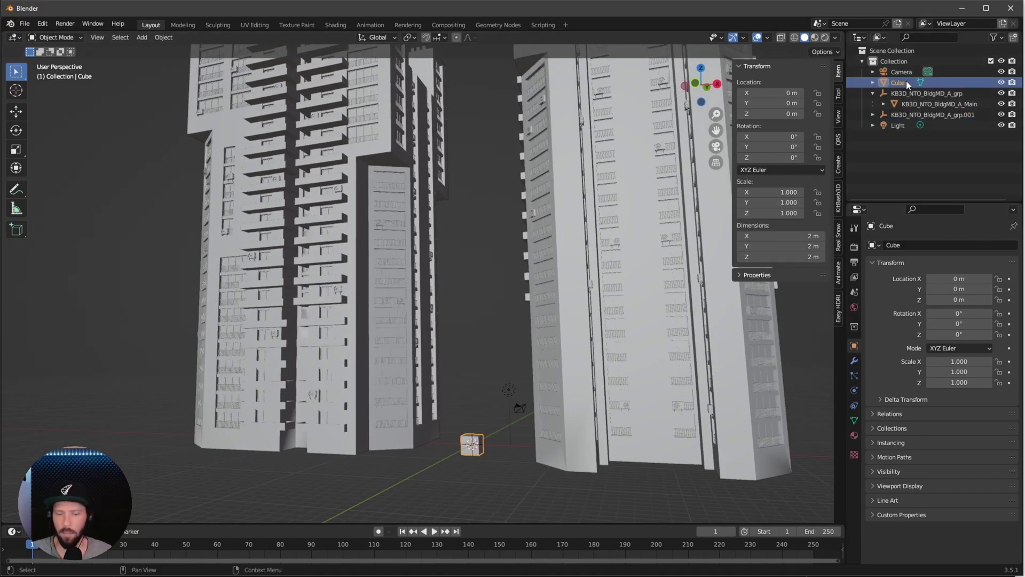
pyautogui.press('x')
pyautogui.click(905, 113)
pyautogui.press('x')
pyautogui.moveTo(552, 461); pyautogui.dragTo(500, 475, button='middle')
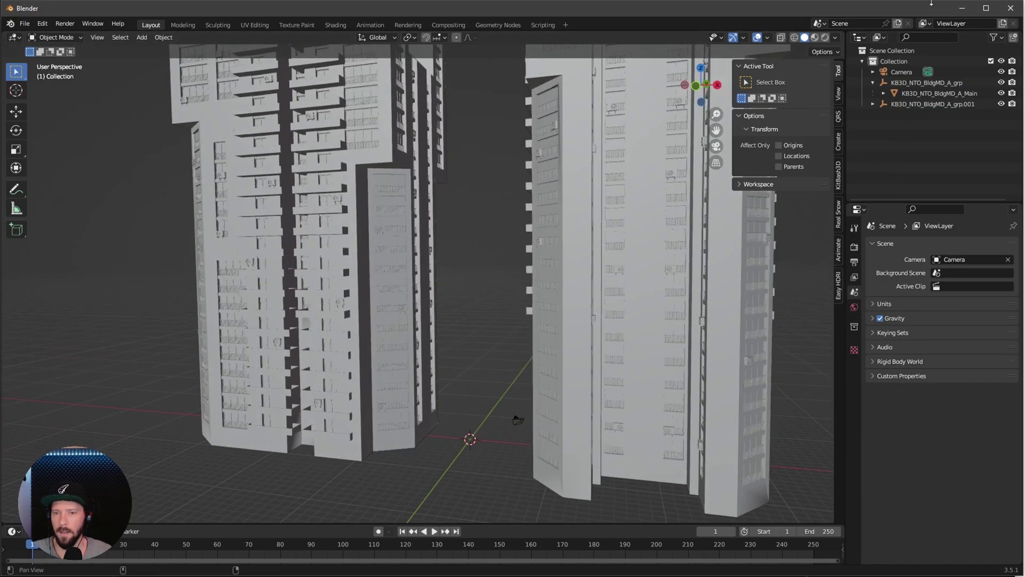
# Look through the camera and place it at location 0, -5.5, 1.5 m
pyautogui.click(902, 73)
pyautogui.press('KP_0')
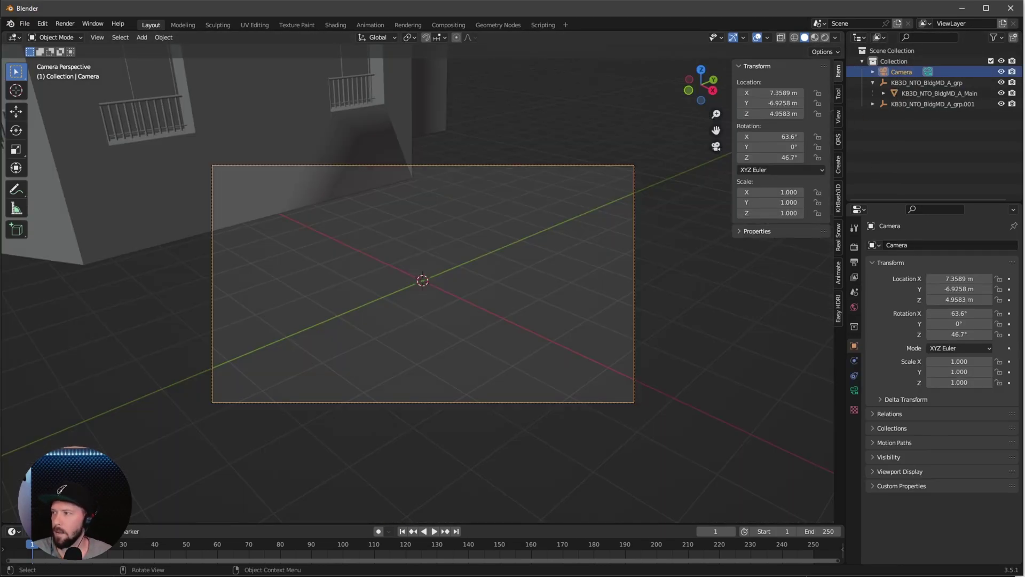
pyautogui.click(782, 92)
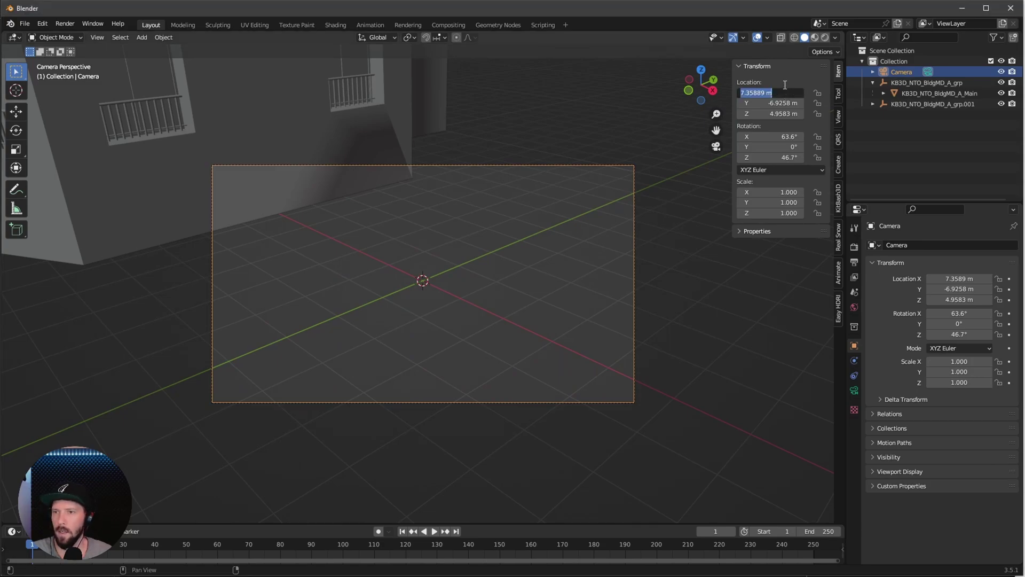
pyautogui.write('0')
pyautogui.press('Tab')
pyautogui.press('BackSpace')
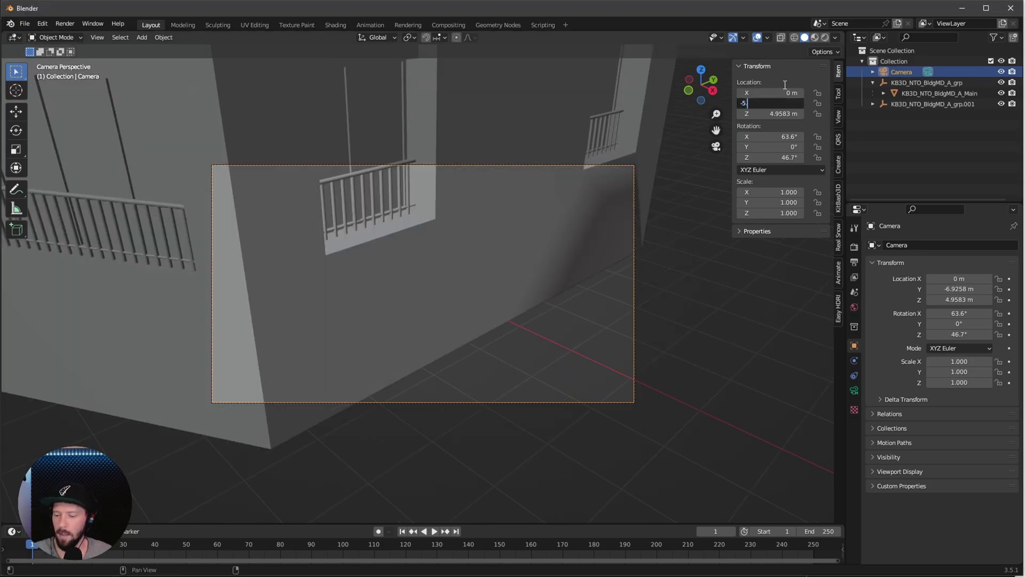
pyautogui.write('-5.5')
pyautogui.press('Tab')
pyautogui.write('1.5')
pyautogui.press('Return')
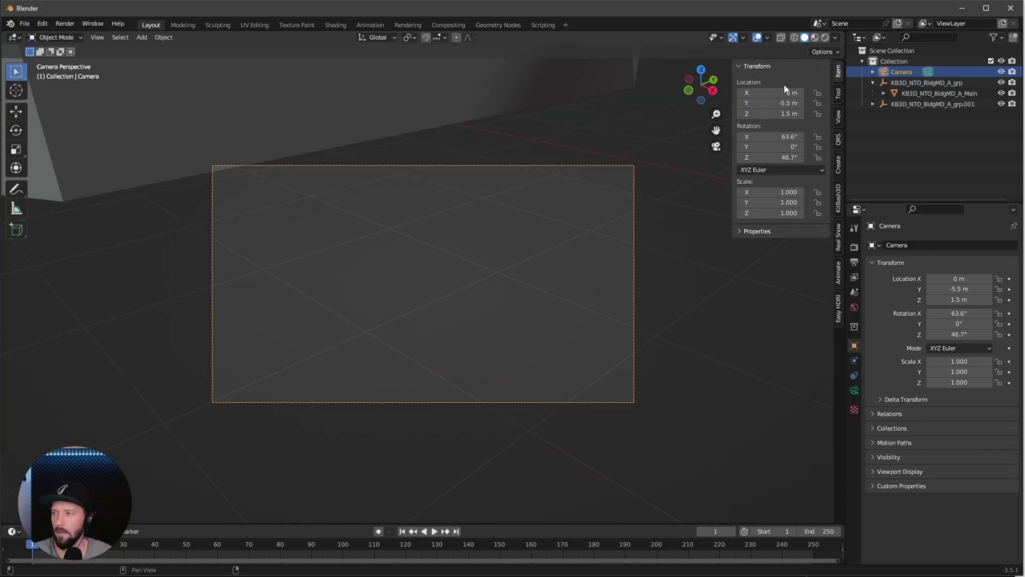
# Tilt the camera to 149° rotation on X
pyautogui.click(784, 137)
pyautogui.write('149')
pyautogui.press('Tab')
pyautogui.press('Tab')
pyautogui.write('0')
pyautogui.press('Return')
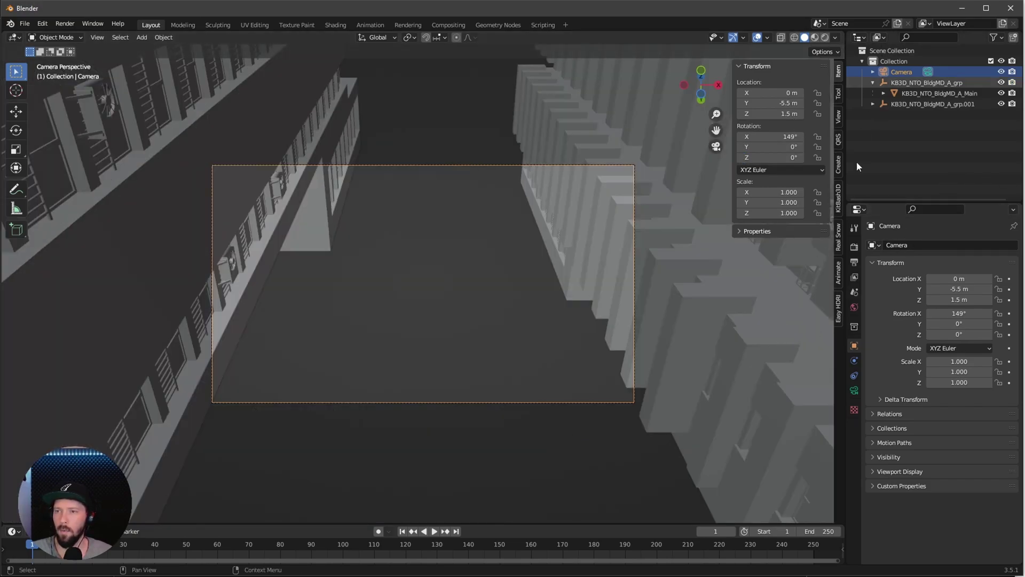
# Set the camera's lens type to Panoramic
pyautogui.click(854, 391)
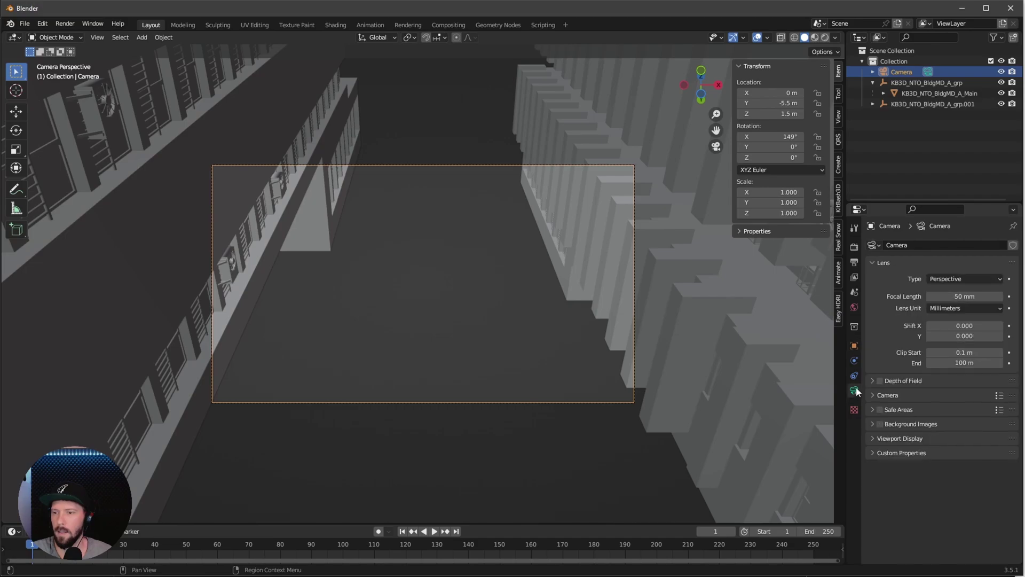
pyautogui.click(961, 278)
pyautogui.click(962, 316)
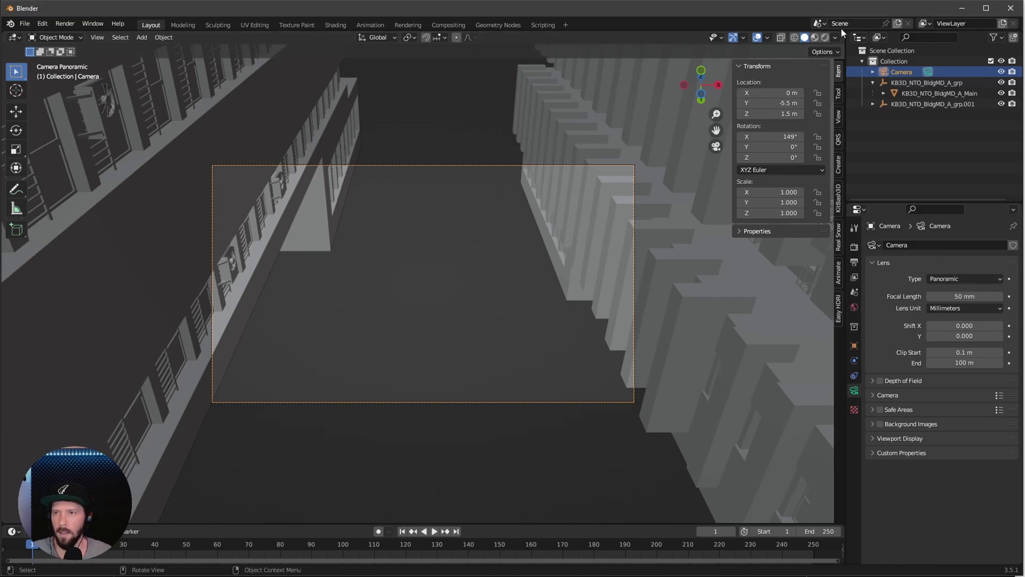
# Split the 3D view in two and show the left view in Rendered shading
pyautogui.moveTo(844, 34); pyautogui.dragTo(454, 160)
pyautogui.press('n')
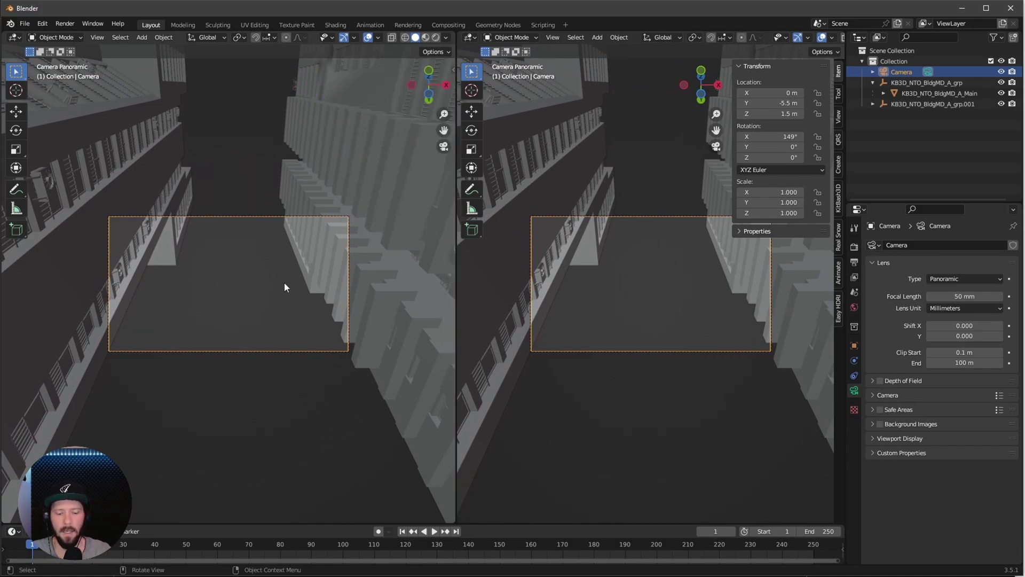
pyautogui.press('z')
pyautogui.click(288, 224)
# Set the render engine to Cycles with GPU Compute as the device
pyautogui.click(854, 247)
pyautogui.click(973, 245)
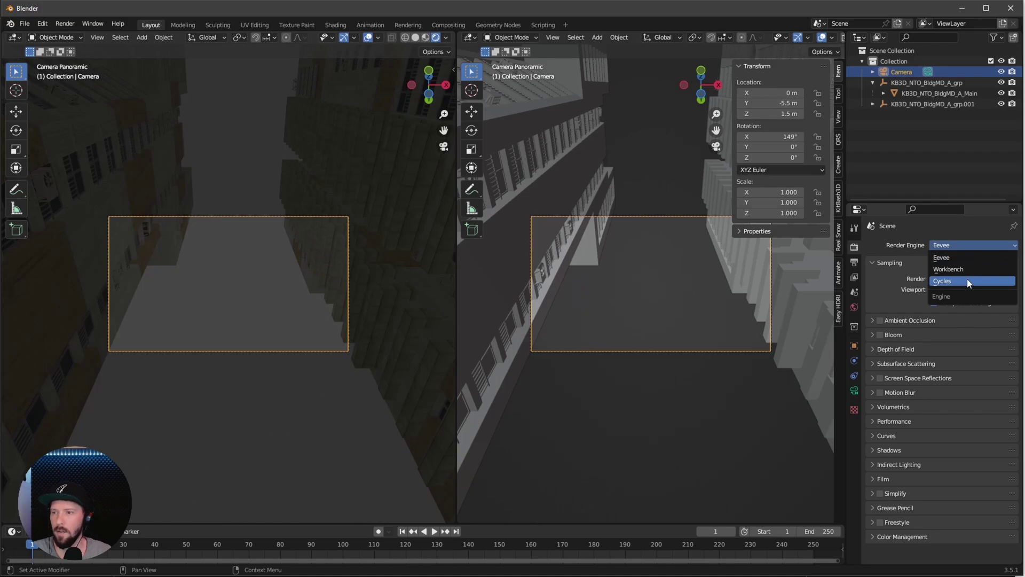
pyautogui.click(969, 282)
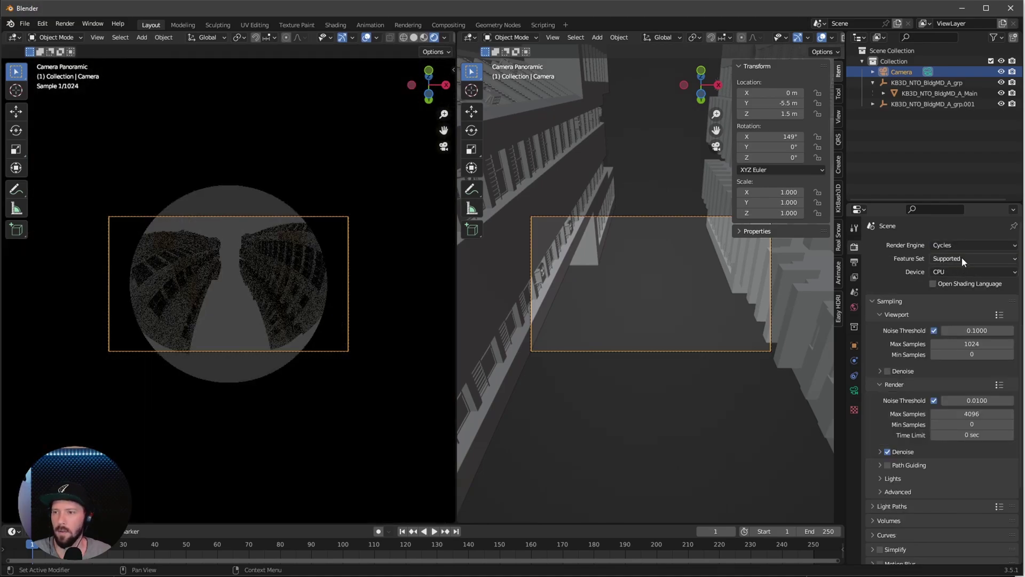
pyautogui.click(963, 272)
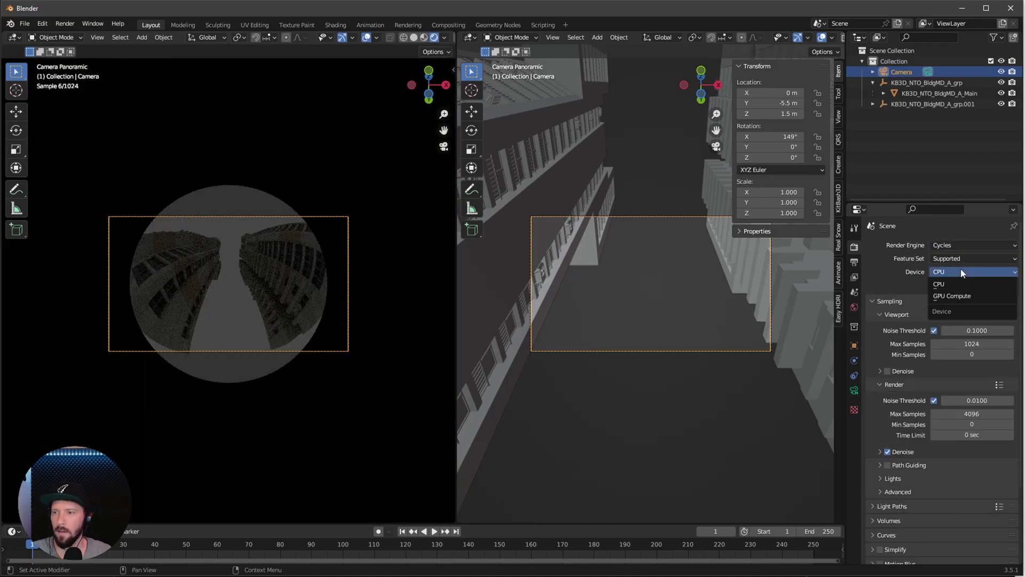
pyautogui.click(965, 297)
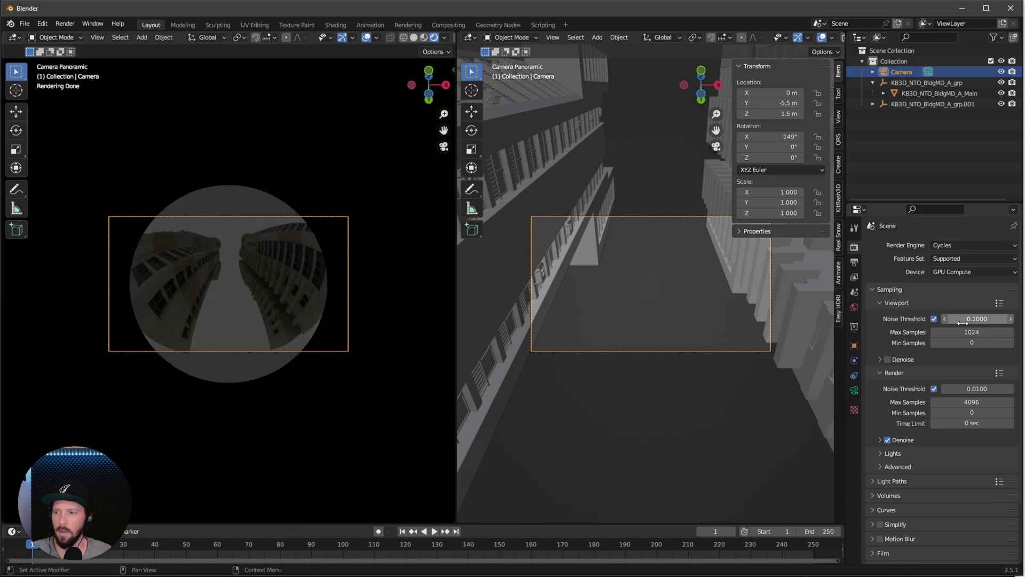
# Give the camera a 15 fisheye lens value and passepartout of 1
pyautogui.click(854, 390)
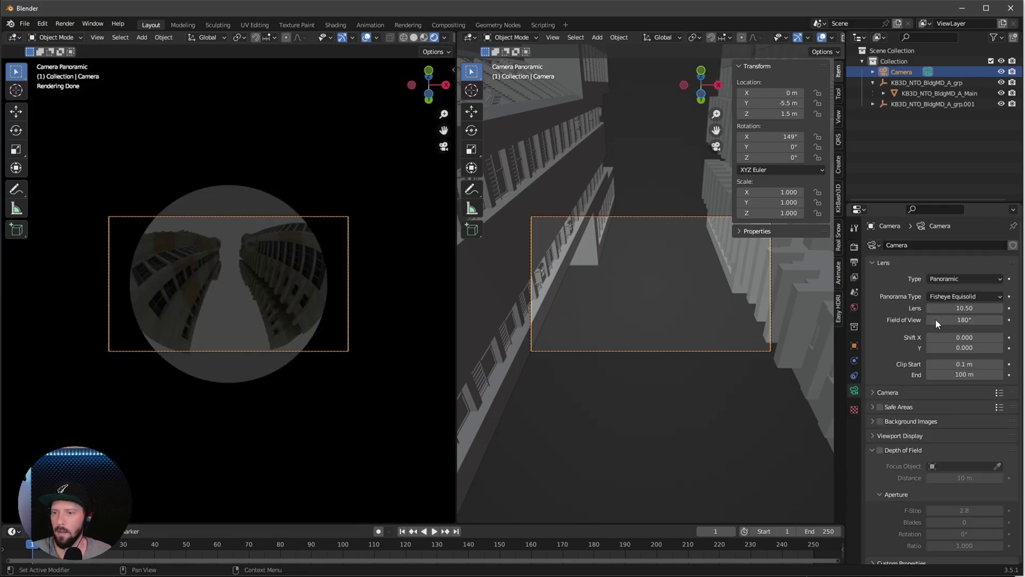
pyautogui.click(965, 307)
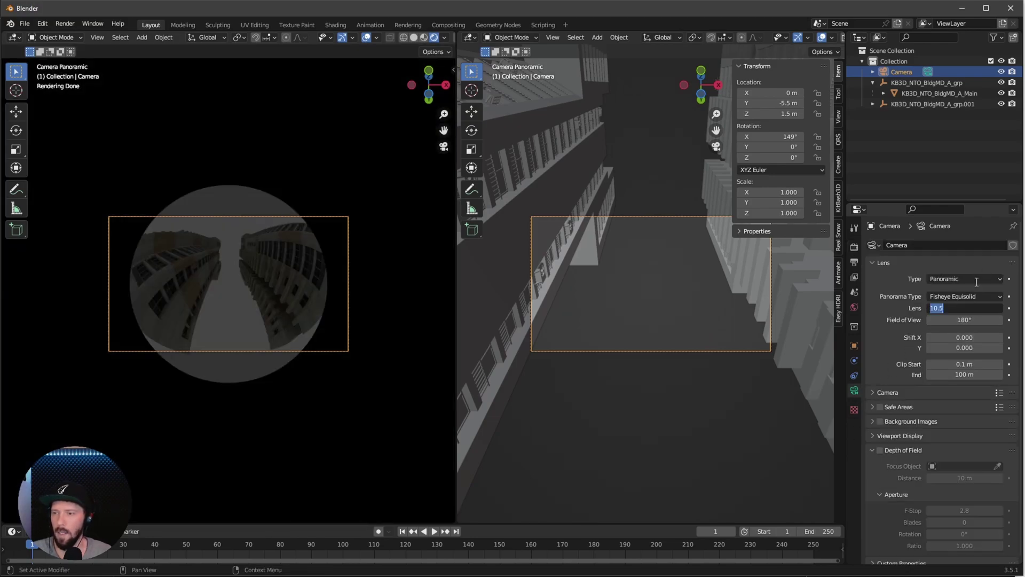
pyautogui.press('Return')
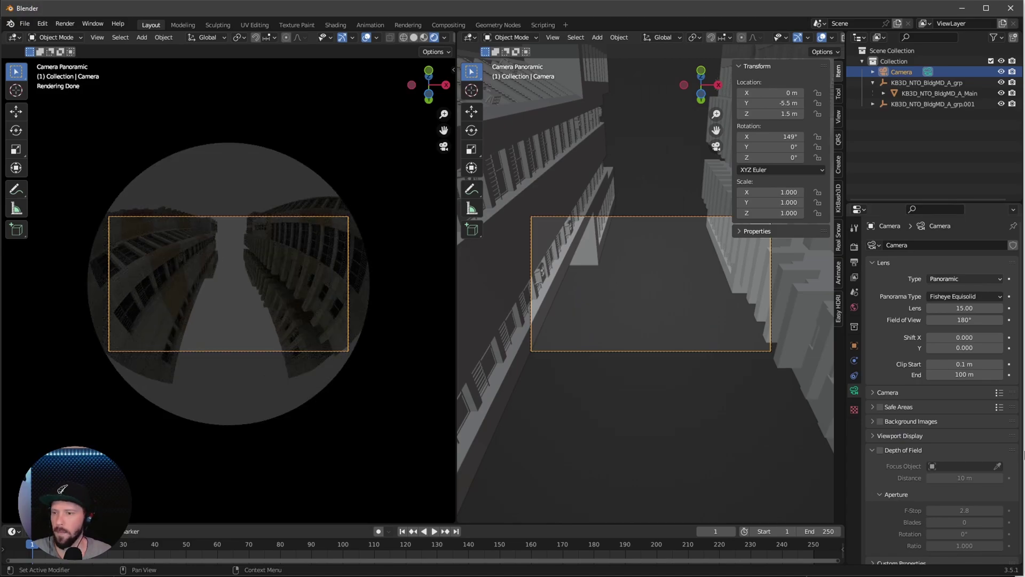
pyautogui.click(873, 436)
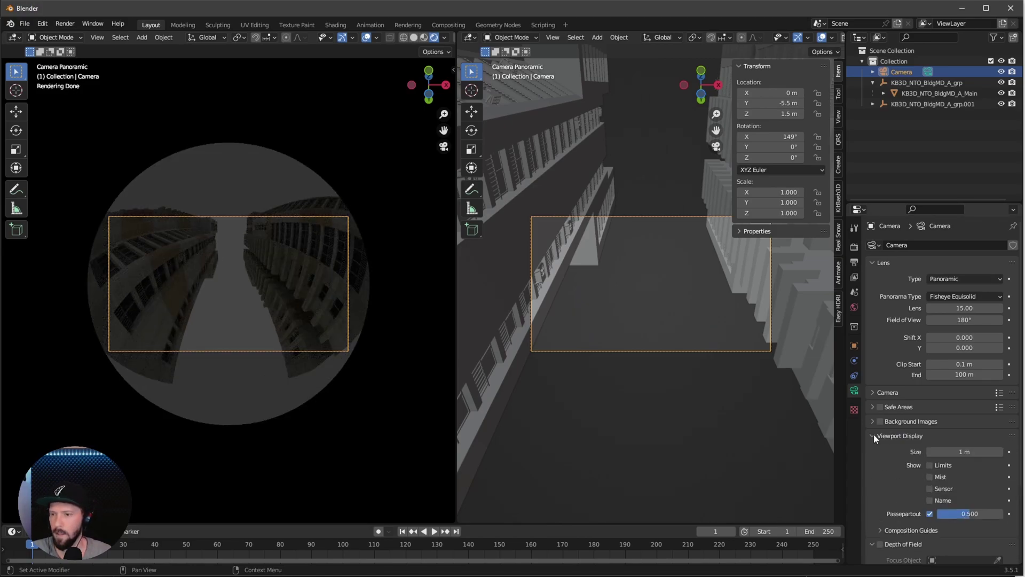
pyautogui.moveTo(955, 515); pyautogui.dragTo(997, 514)
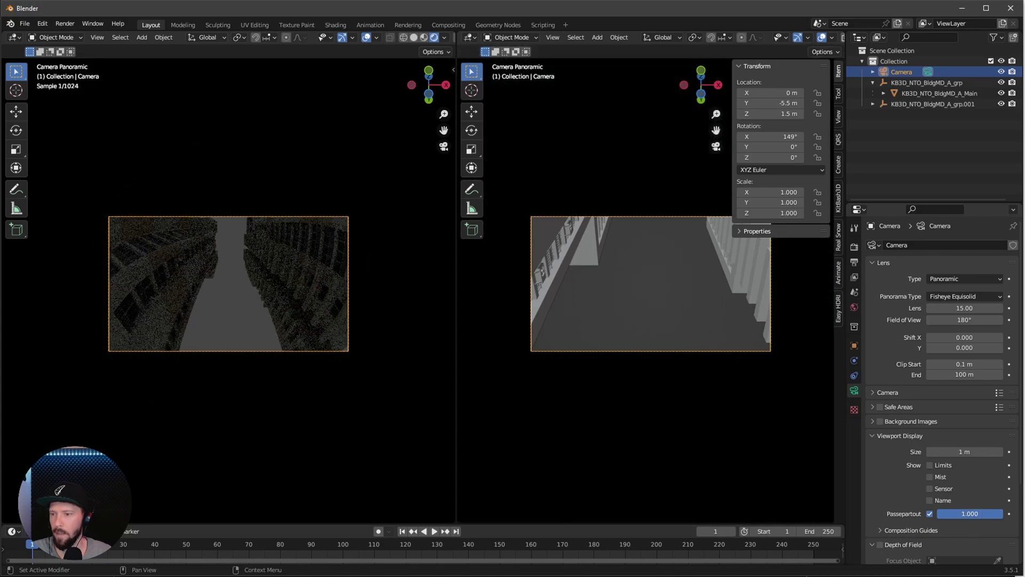
pyautogui.moveTo(646, 363); pyautogui.dragTo(620, 359, button='middle')
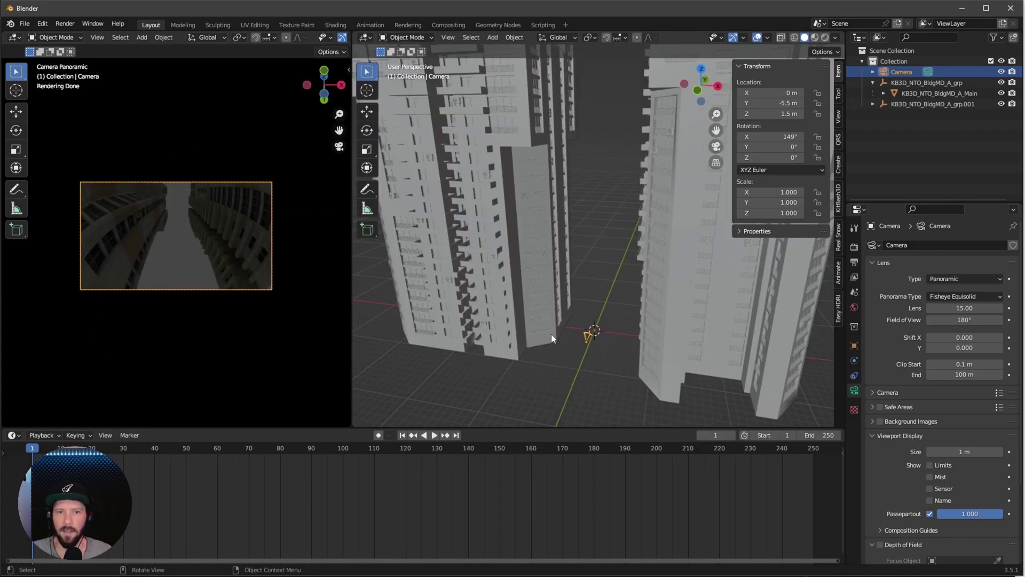
# Select the left building and pick its KB3D_NTO_BldgMD_A_grp entry in the expanded Outliner
pyautogui.click(533, 281)
pyautogui.click(883, 93)
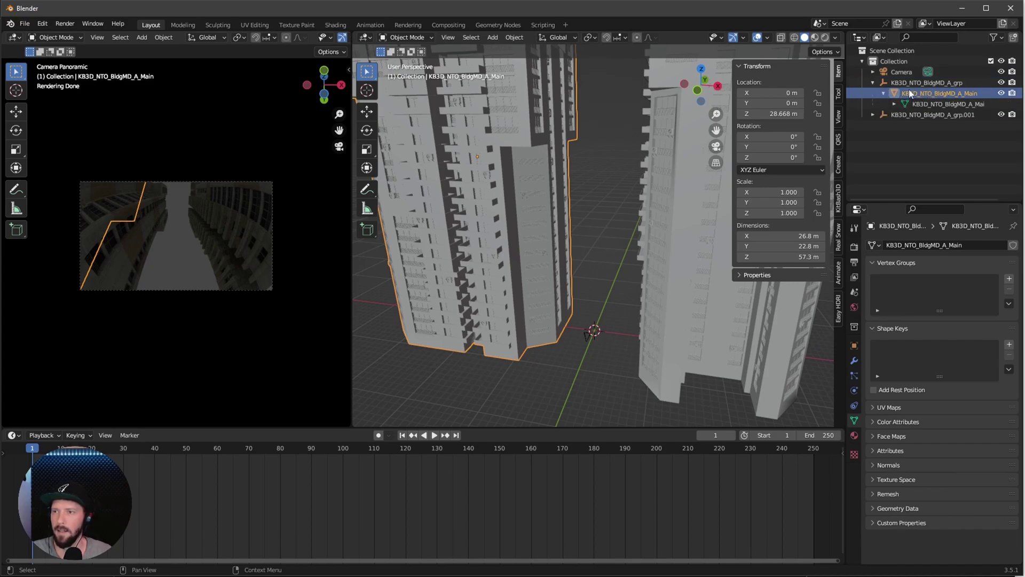
pyautogui.click(904, 82)
pyautogui.click(906, 94)
pyautogui.click(904, 80)
# List KB3D_NTO_BldgMD_A_Main's materials and select KB3D_NTO_GlassTinted
pyautogui.click(909, 93)
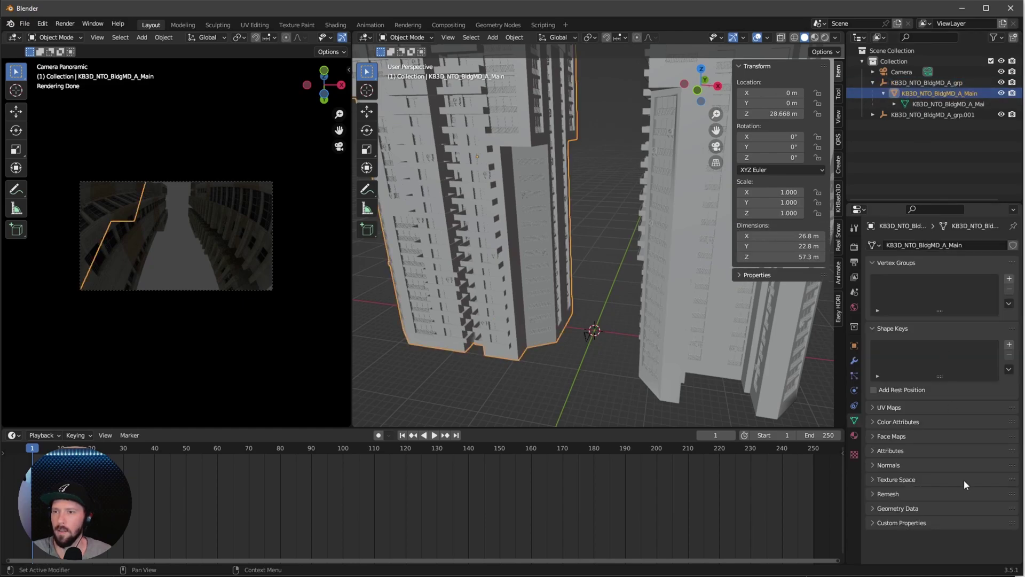
pyautogui.click(854, 435)
pyautogui.moveTo(940, 298); pyautogui.dragTo(939, 427)
pyautogui.click(934, 302)
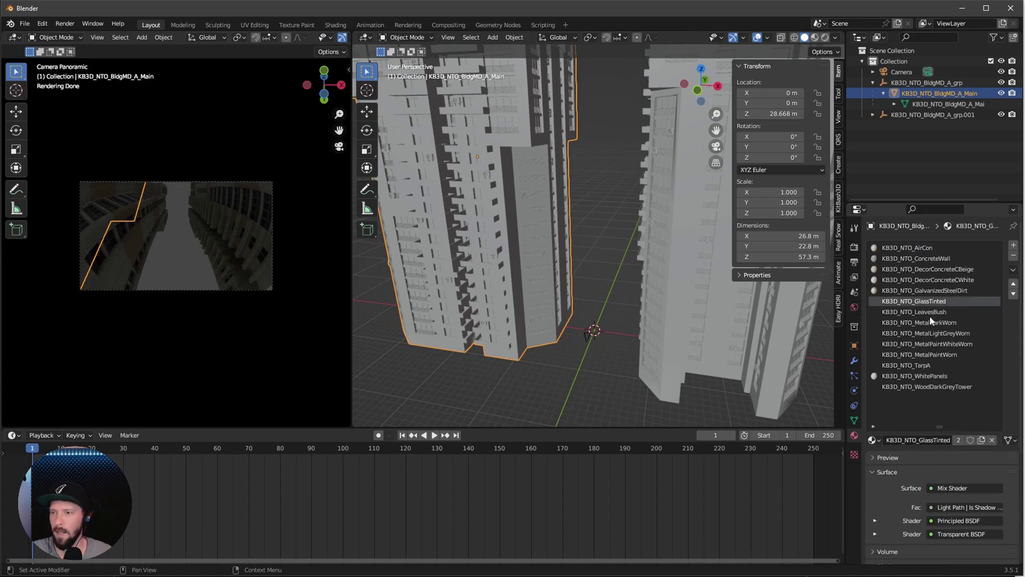
pyautogui.click(13, 435)
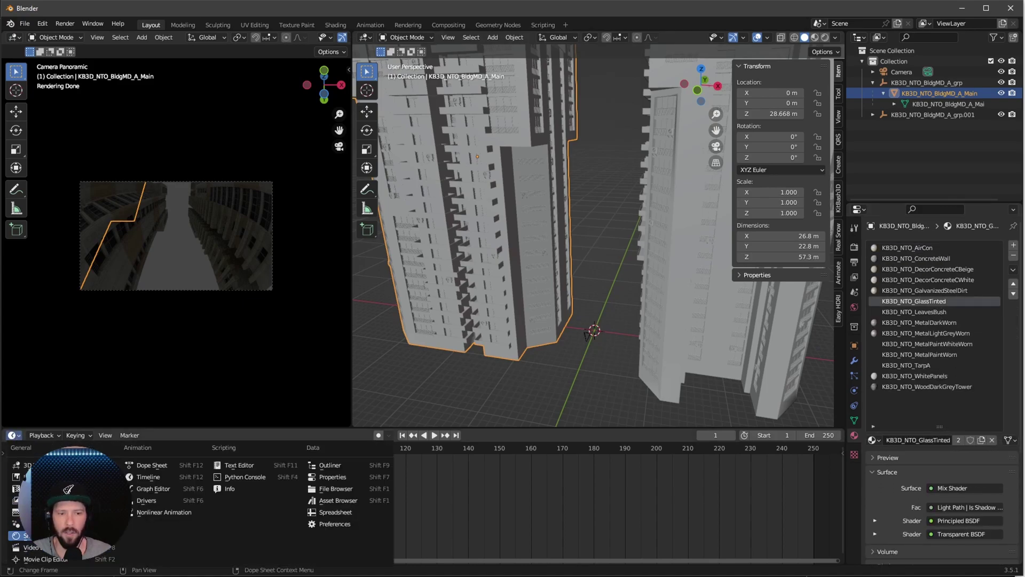
# Turn the bottom area into a taller Shader Editor and set the Principled BSDF Emission colour to white
pyautogui.click(29, 535)
pyautogui.moveTo(422, 427); pyautogui.dragTo(422, 282)
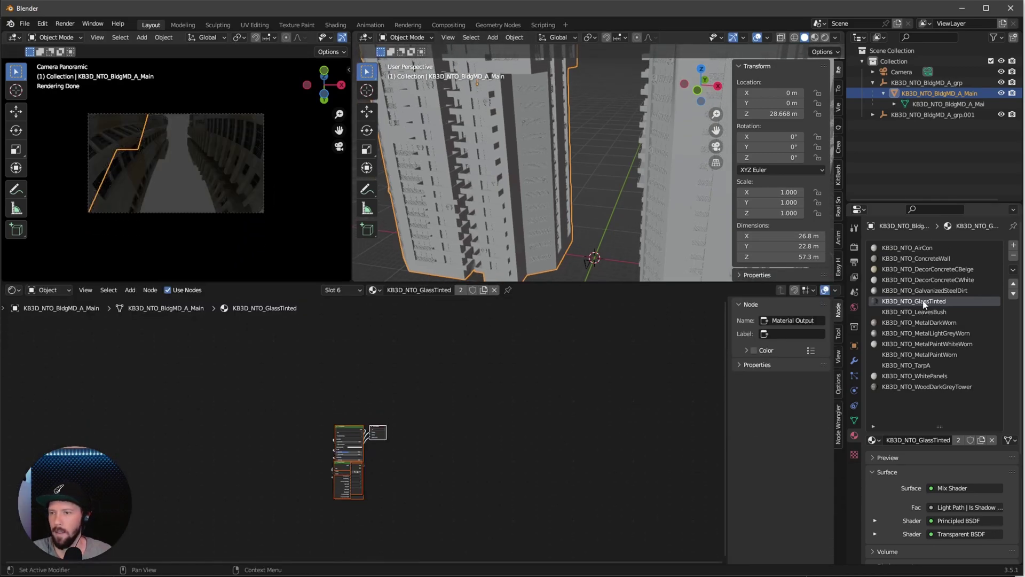
pyautogui.keyDown('ctrl'); pyautogui.moveTo(488, 466); pyautogui.dragTo(525, 447, button='middle'); pyautogui.keyUp('ctrl')
pyautogui.moveTo(375, 336); pyautogui.dragTo(633, 339)
pyautogui.moveTo(626, 384); pyautogui.dragTo(597, 420, button='middle')
pyautogui.click(603, 419)
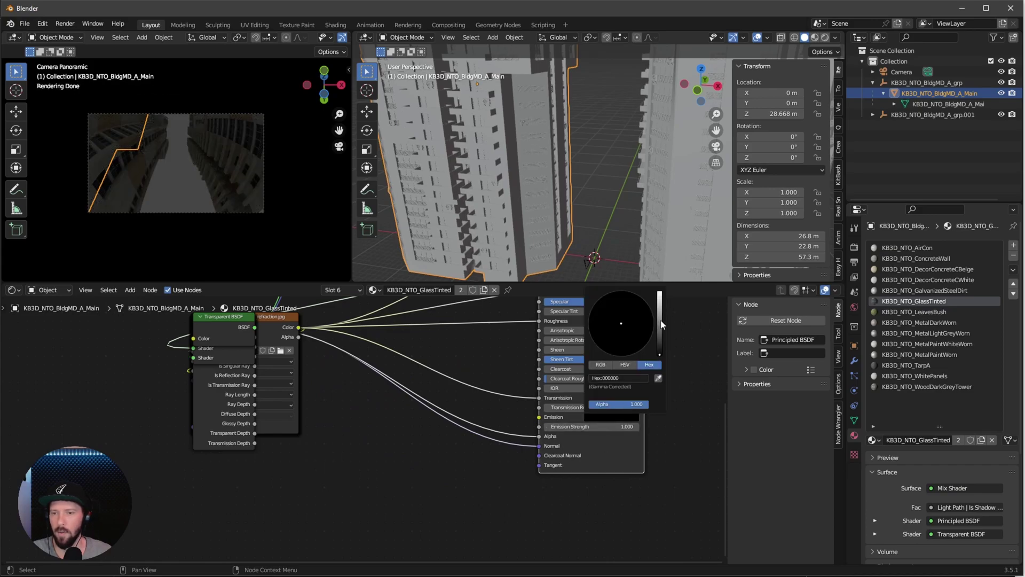
pyautogui.moveTo(660, 299); pyautogui.dragTo(660, 280)
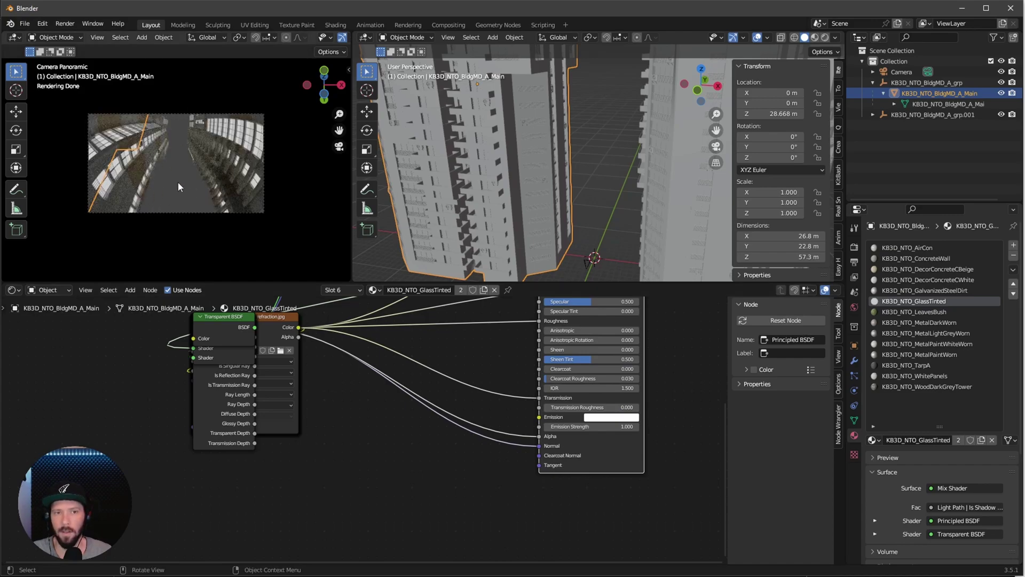
# Add a Brick Texture node and connect its Color to the Principled BSDF Emission
pyautogui.click(463, 505)
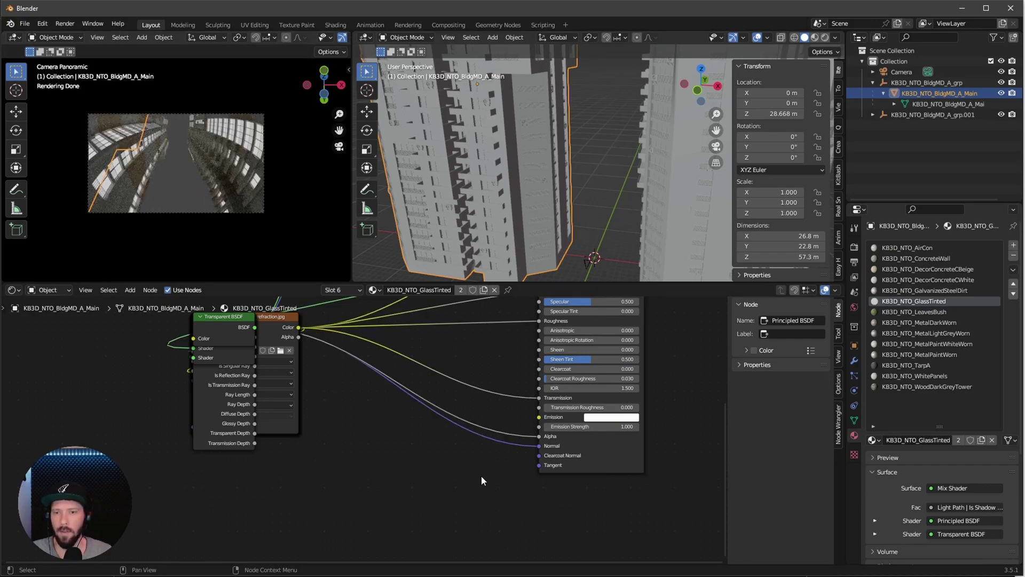
pyautogui.moveTo(428, 521); pyautogui.dragTo(449, 491, button='middle')
pyautogui.hotkey('shift', 'a')
pyautogui.write('bri')
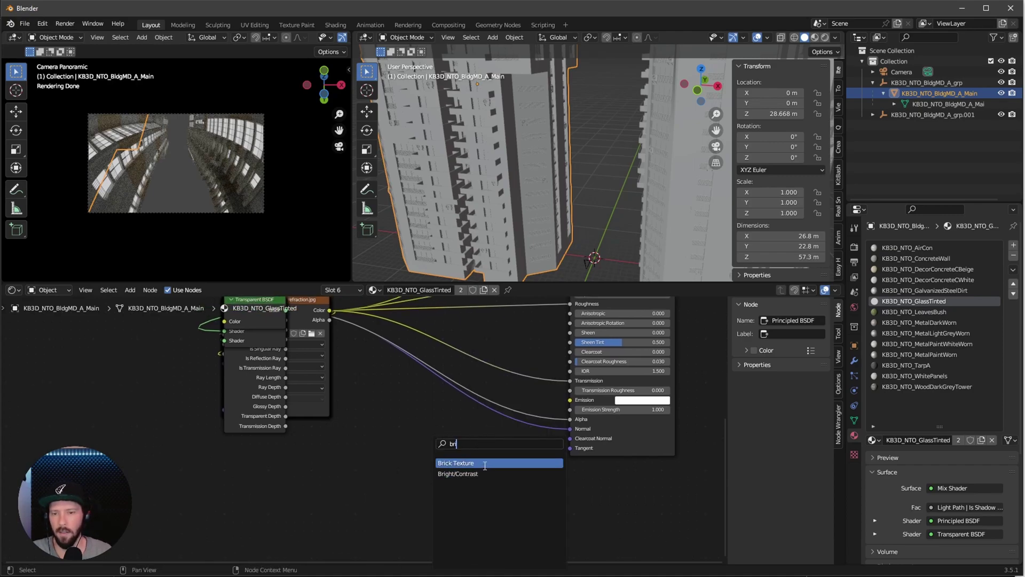
pyautogui.click(484, 463)
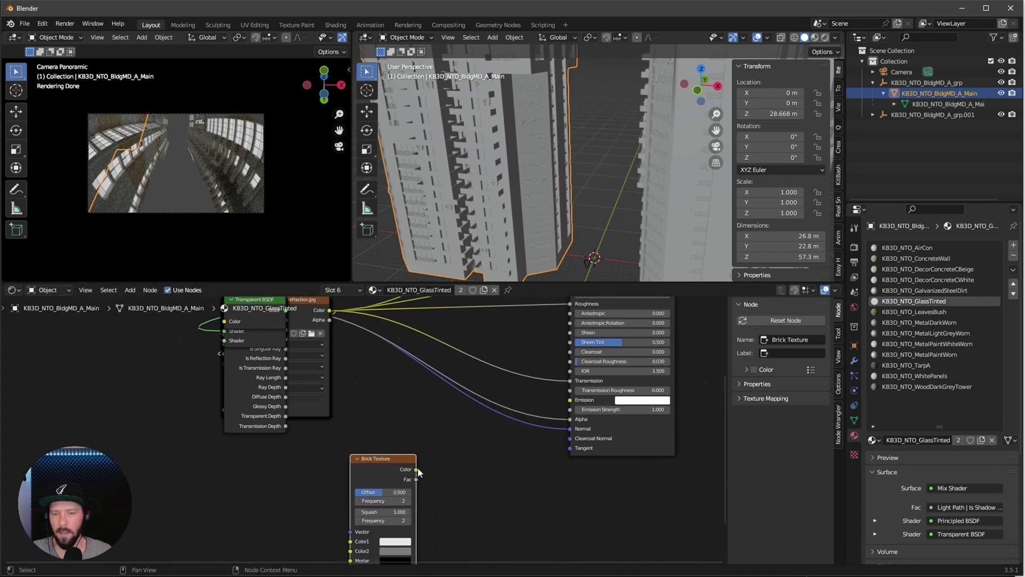
pyautogui.moveTo(416, 468); pyautogui.dragTo(569, 400)
# View the lit windows up close and place the Brick Texture beside the Principled node
pyautogui.press('KP_0')
pyautogui.scroll(4, 199, 206)
pyautogui.moveTo(239, 139); pyautogui.dragTo(223, 195, button='middle')
pyautogui.moveTo(418, 470); pyautogui.dragTo(420, 460, button='middle')
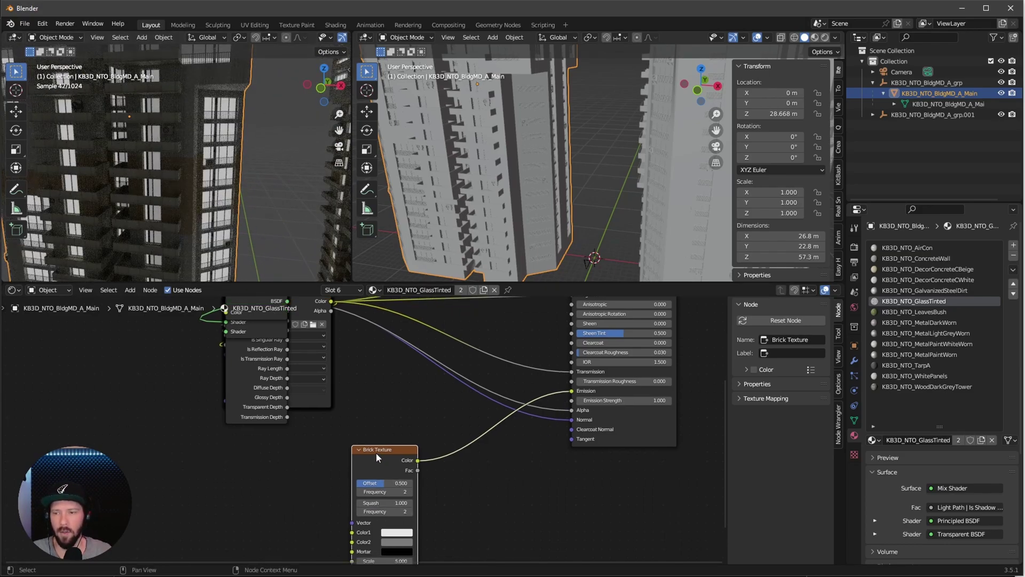
pyautogui.moveTo(376, 452); pyautogui.dragTo(417, 432)
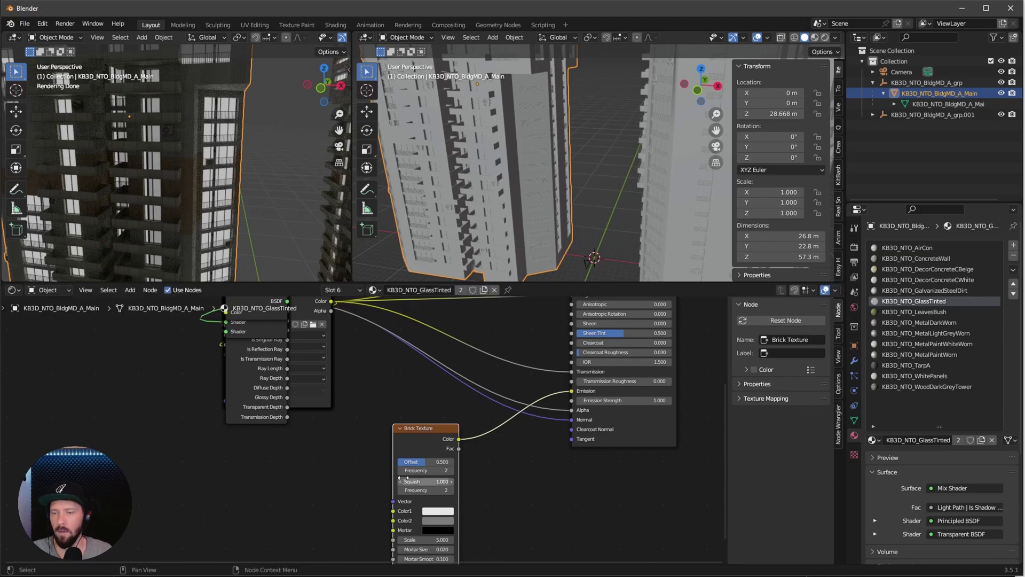
pyautogui.click(837, 438)
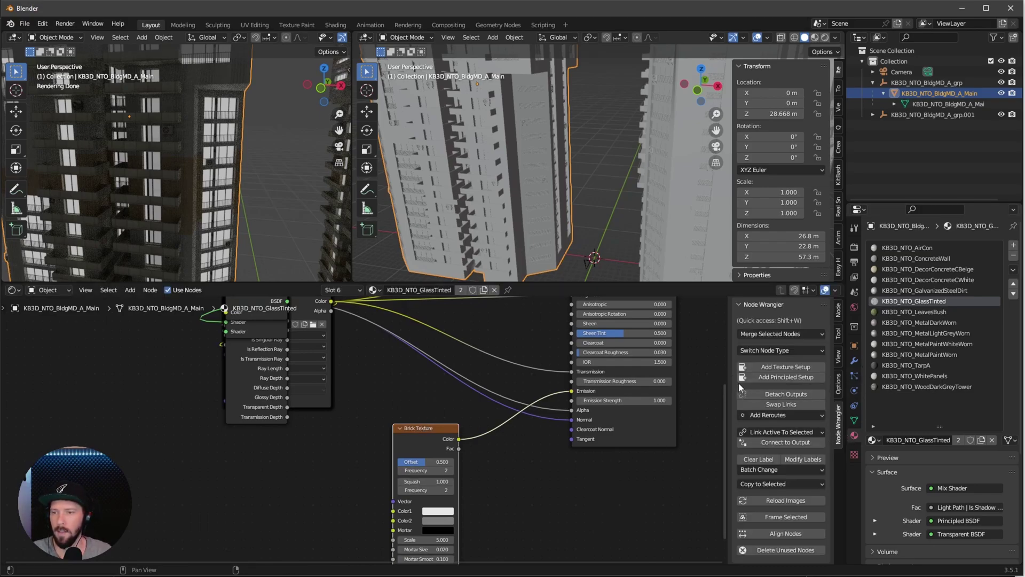
# Add Node Wrangler's texture setup and search the add-ons for 'wra' in Preferences
pyautogui.click(779, 366)
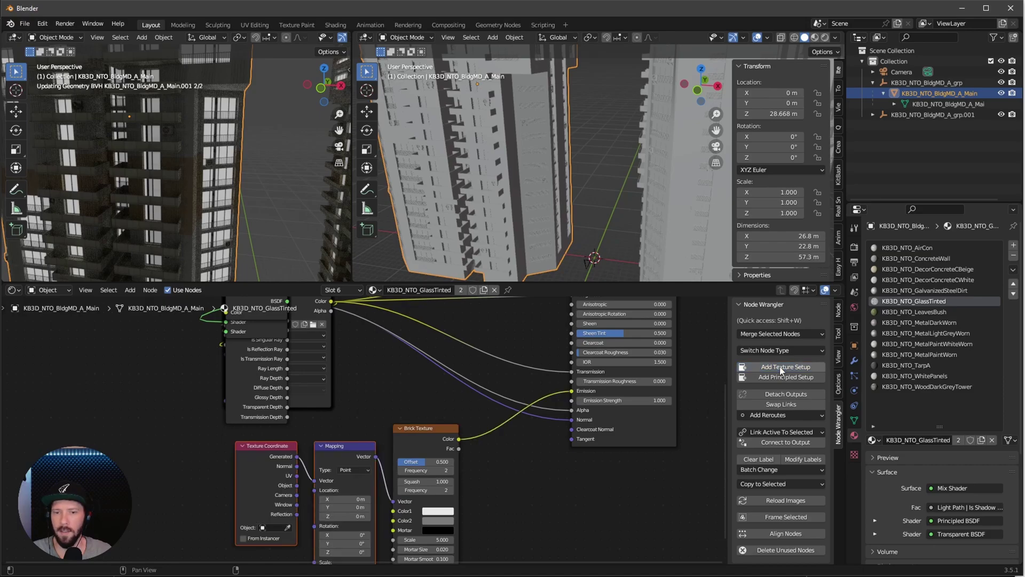
pyautogui.click(42, 23)
pyautogui.click(75, 178)
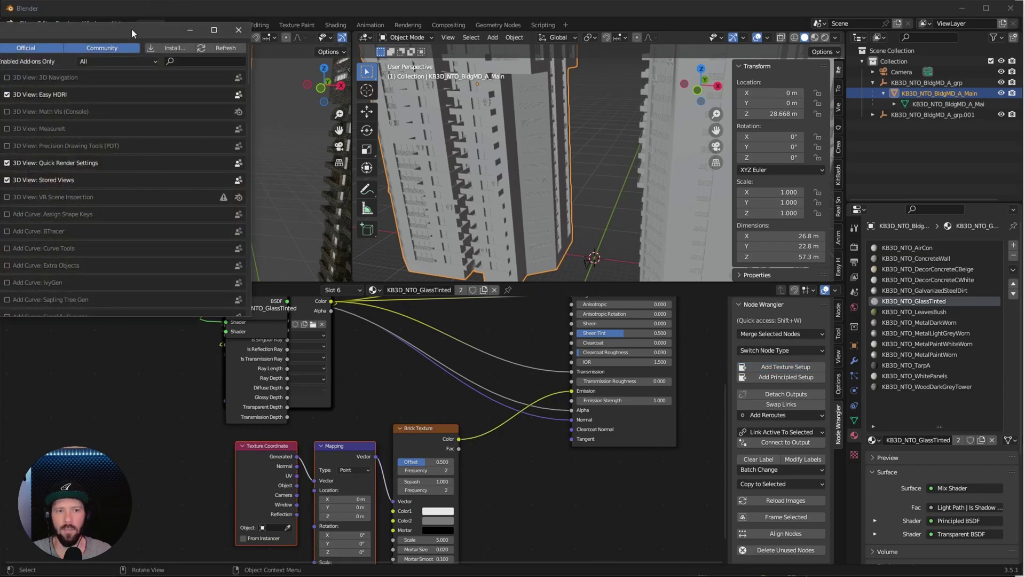
pyautogui.moveTo(132, 28); pyautogui.dragTo(201, 30)
pyautogui.click(374, 60)
pyautogui.write('wra')
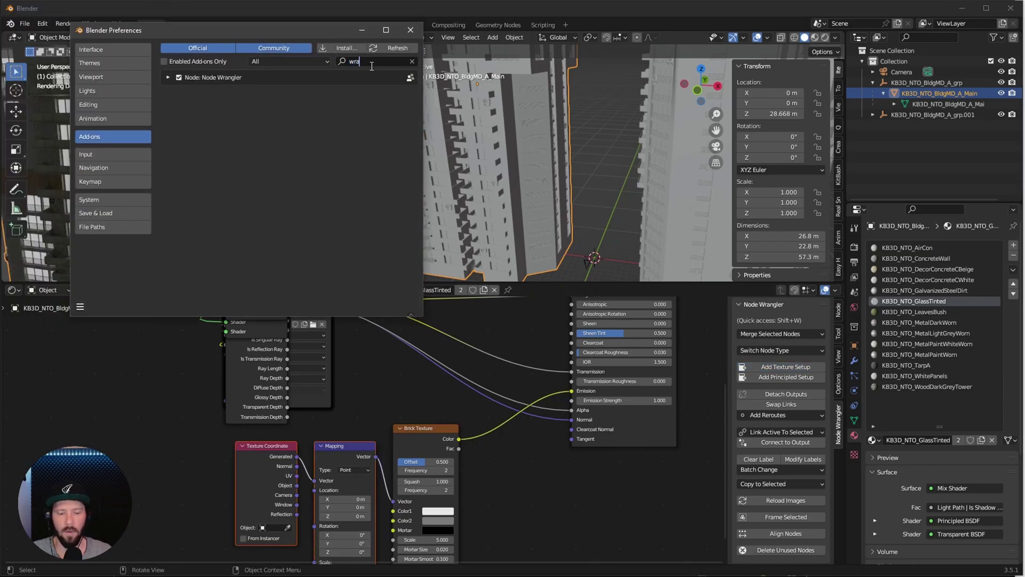
# Move the Texture Coordinate node aside and connect its UV output to the Mapping Vector input
pyautogui.click(411, 30)
pyautogui.scroll(3, 267, 373)
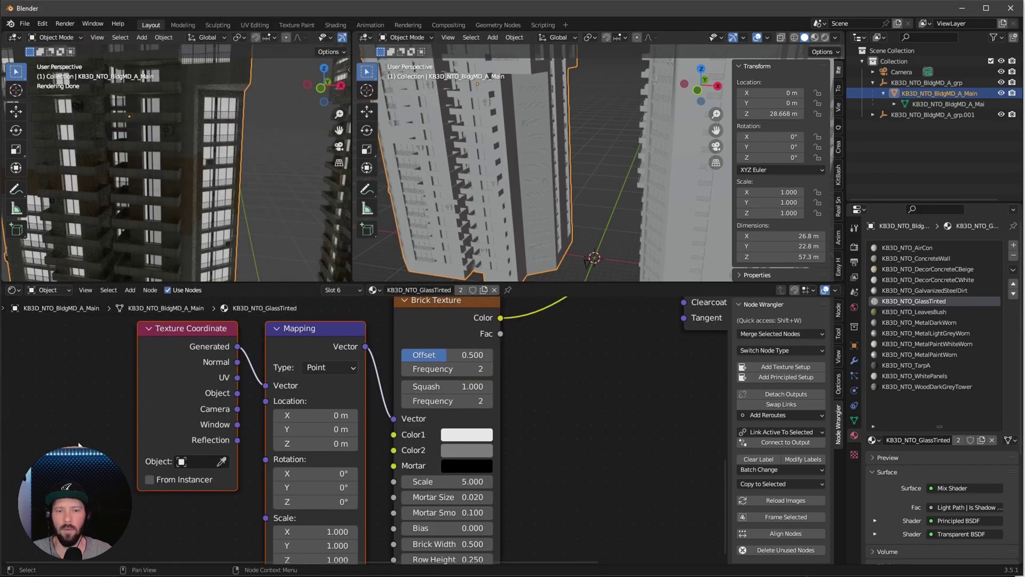
pyautogui.click(188, 328)
pyautogui.moveTo(189, 330); pyautogui.dragTo(204, 355)
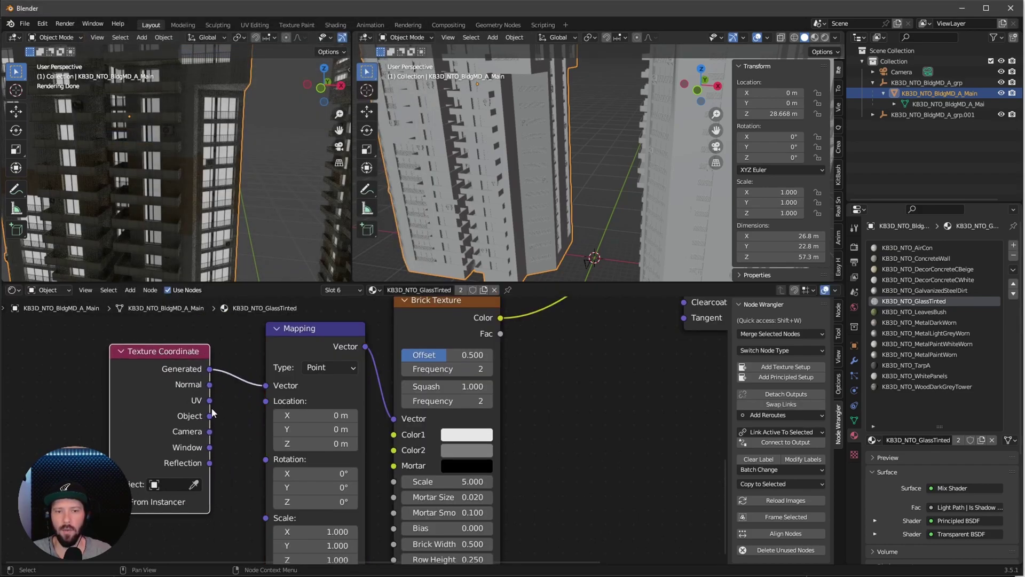
pyautogui.moveTo(211, 402); pyautogui.dragTo(264, 389)
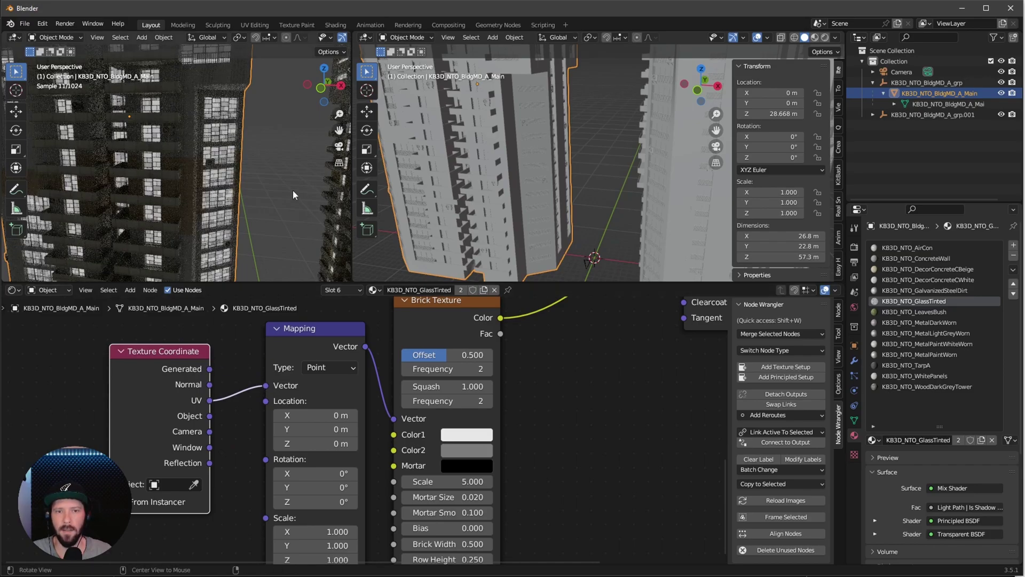
pyautogui.scroll(8, 289, 193)
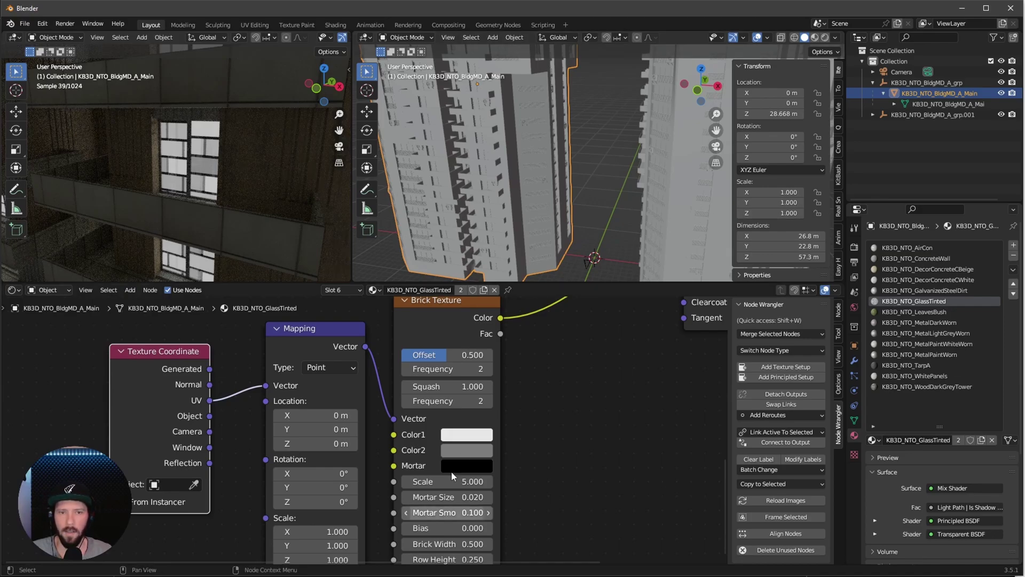
# Set the Brick Texture Offset to 1 and make Color2 black
pyautogui.click(549, 394)
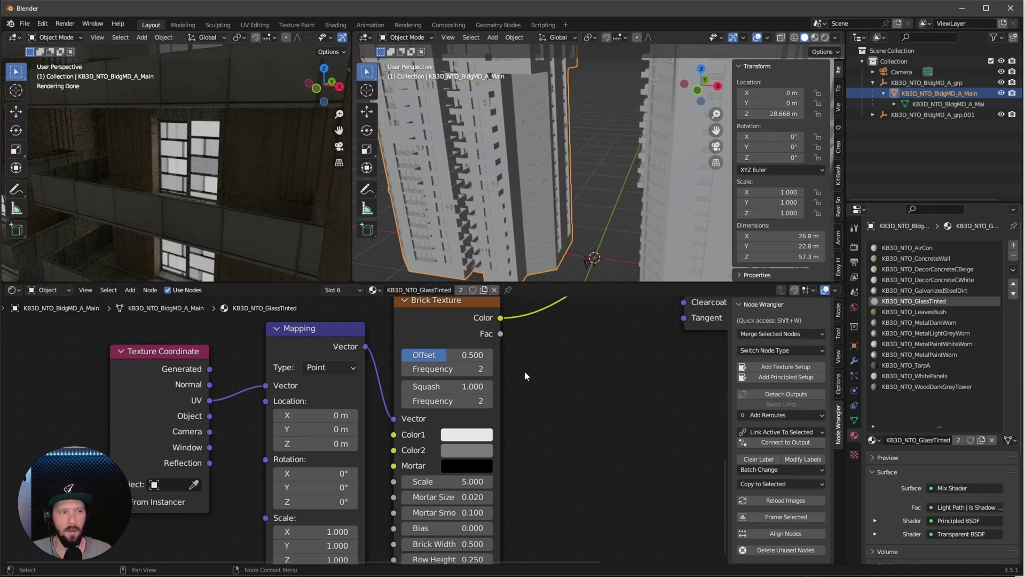
pyautogui.click(459, 354)
pyautogui.write('1')
pyautogui.press('Return')
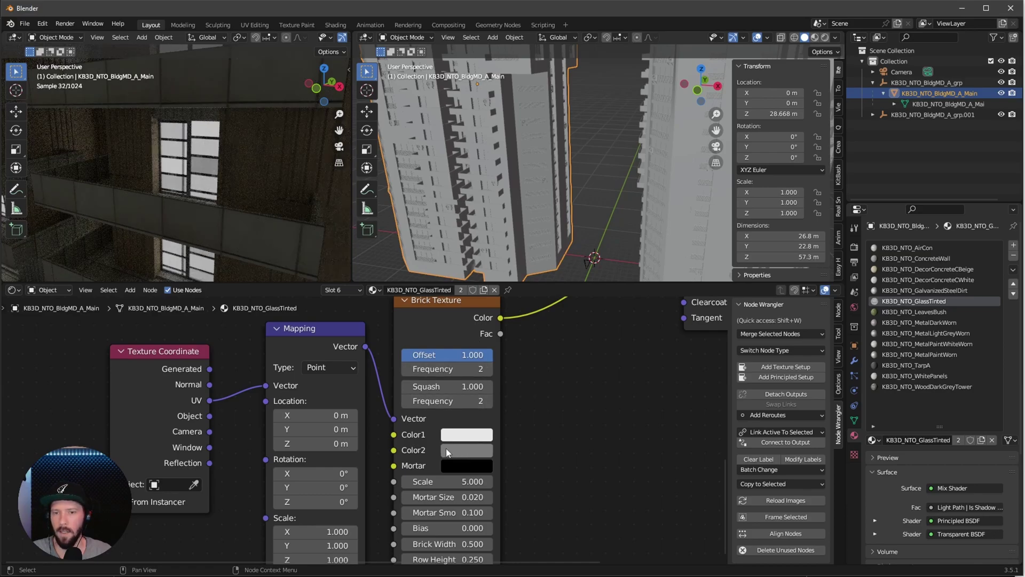
pyautogui.click(478, 449)
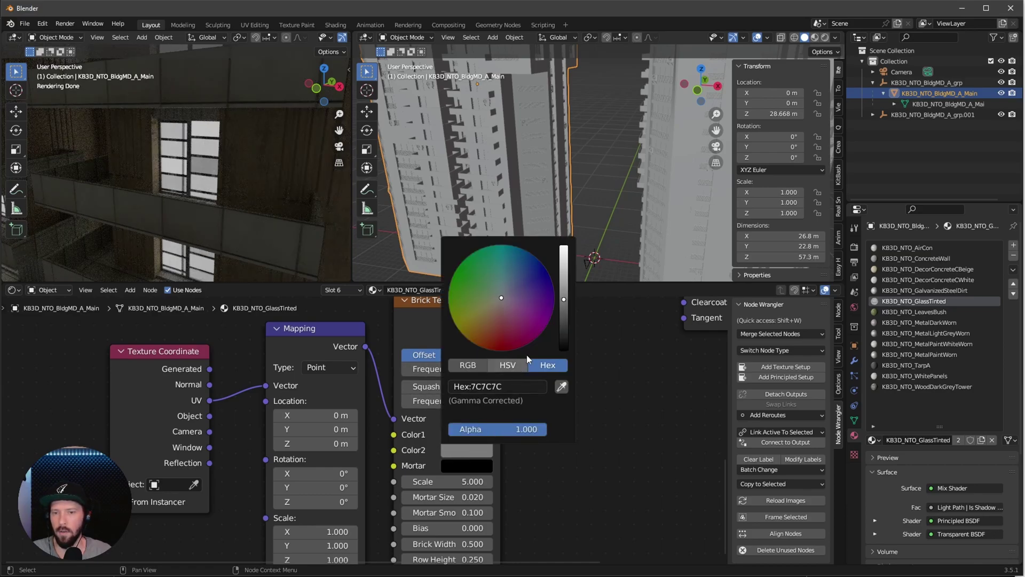
pyautogui.moveTo(560, 328); pyautogui.dragTo(563, 351)
pyautogui.scroll(-3, 525, 422)
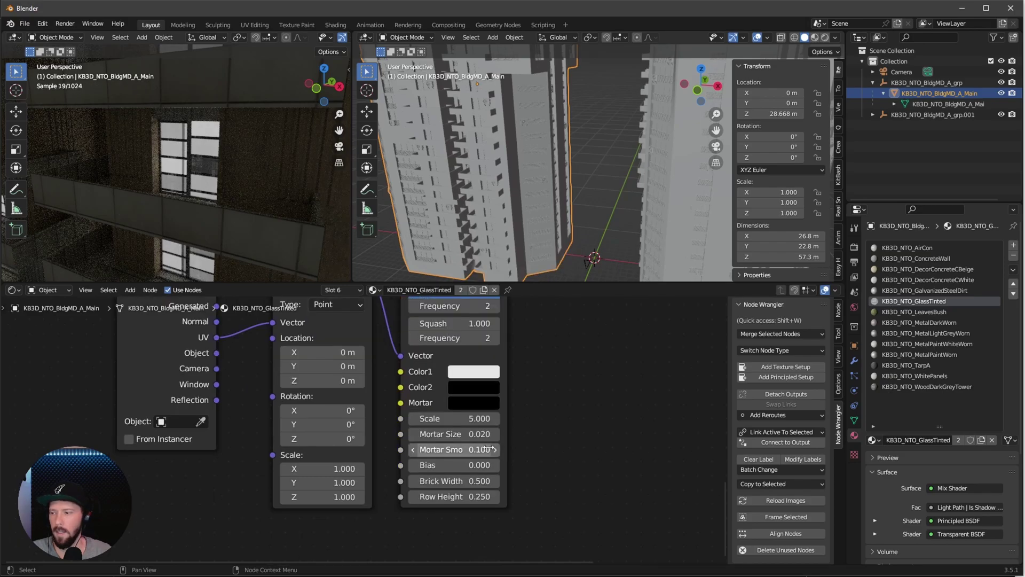
# Set the brick Scale to 6.2 with Mortar Size 0 and Mortar Smooth 0
pyautogui.click(465, 420)
pyautogui.write('6.2')
pyautogui.press('Tab')
pyautogui.write('0')
pyautogui.press('Tab')
pyautogui.write('0')
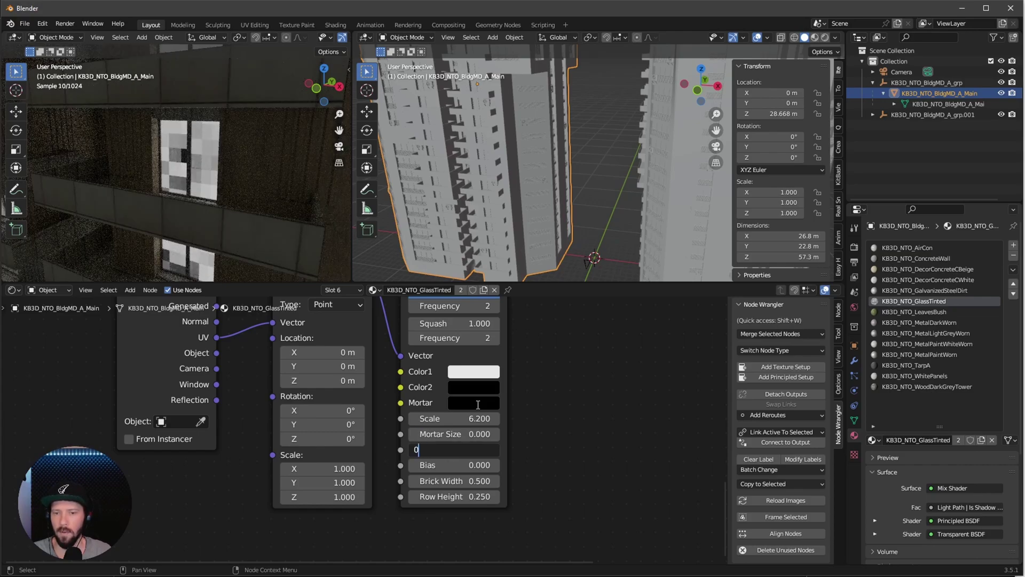
pyautogui.press('Return')
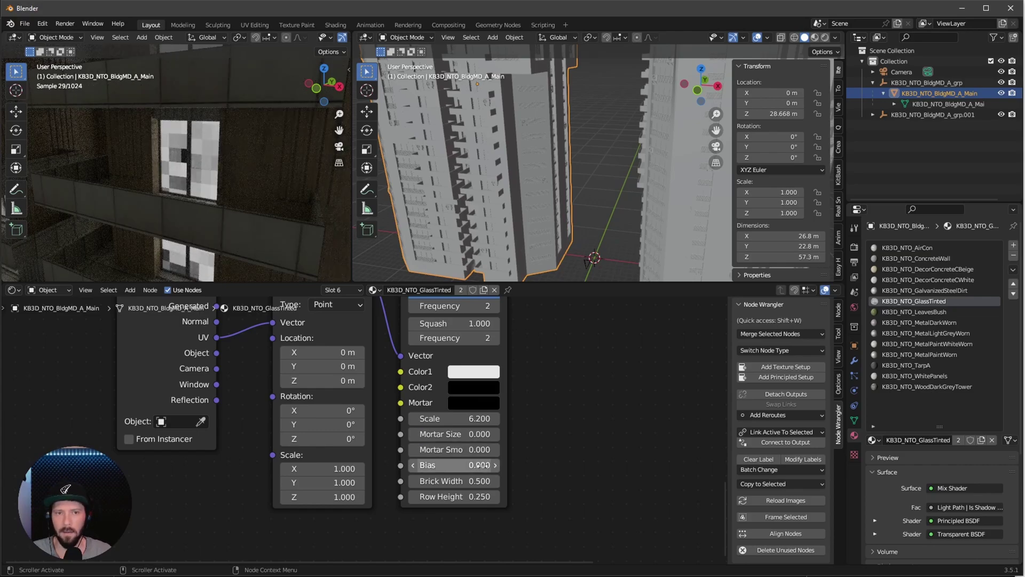
# Set brick Bias 0.7, Brick Width 20.5 and Row Height 4.85, then view the lit towers
pyautogui.click(479, 465)
pyautogui.press('BackSpace')
pyautogui.write('.7')
pyautogui.press('Return')
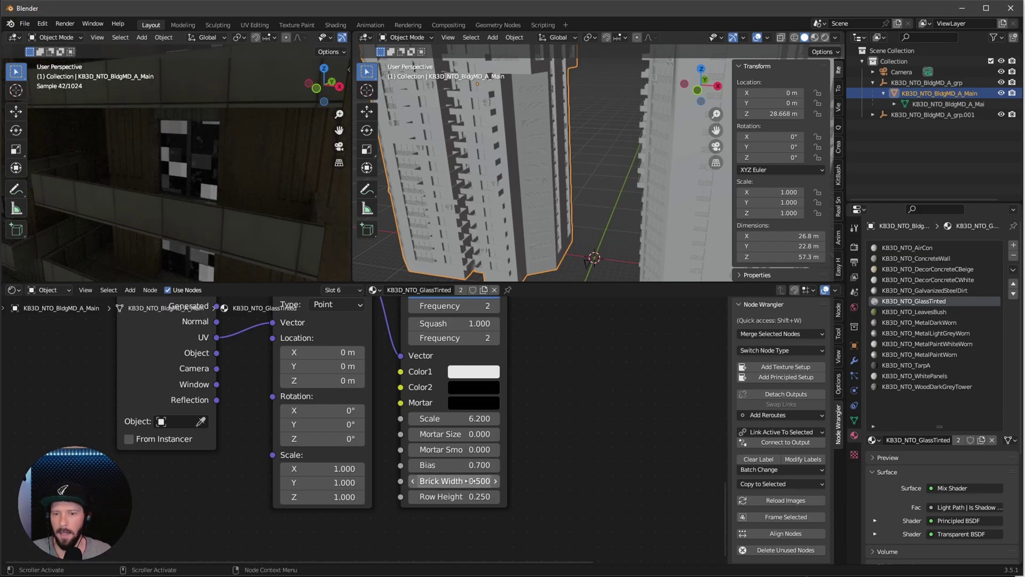
pyautogui.click(471, 480)
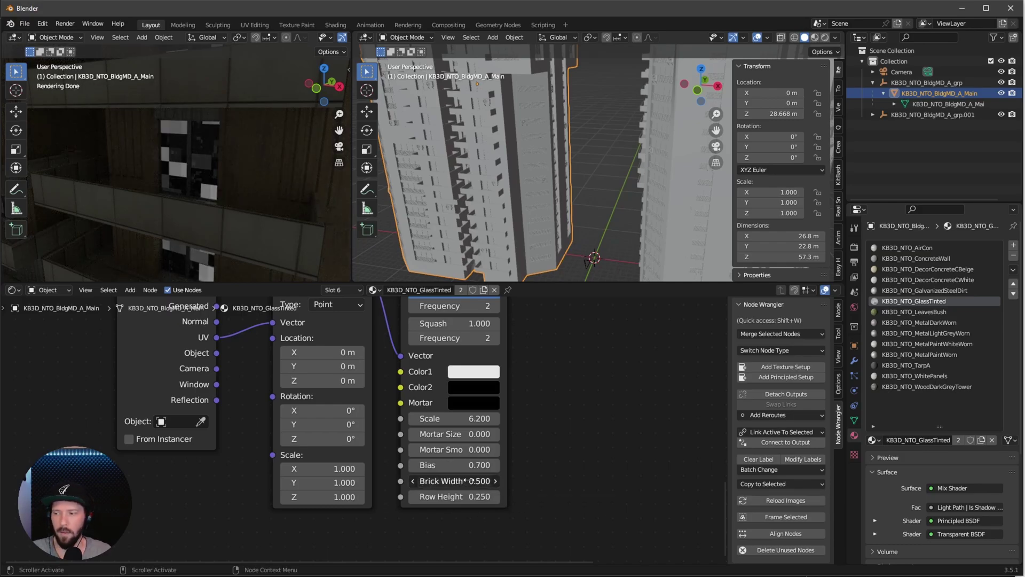
pyautogui.write('20')
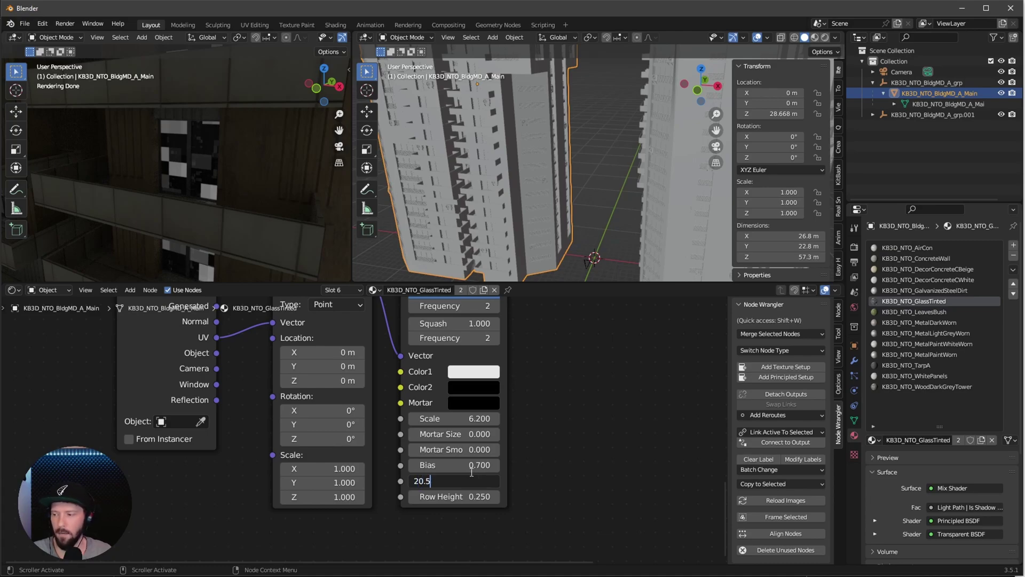
pyautogui.write('.5')
pyautogui.press('Tab')
pyautogui.write('4.85')
pyautogui.press('Return')
pyautogui.moveTo(240, 224); pyautogui.dragTo(225, 193, button='middle')
pyautogui.moveTo(575, 357); pyautogui.dragTo(573, 389, button='middle')
# Rearrange the nodes, moving Brick Texture right and Texture Coordinate and Mapping further left
pyautogui.scroll(-2, 534, 368)
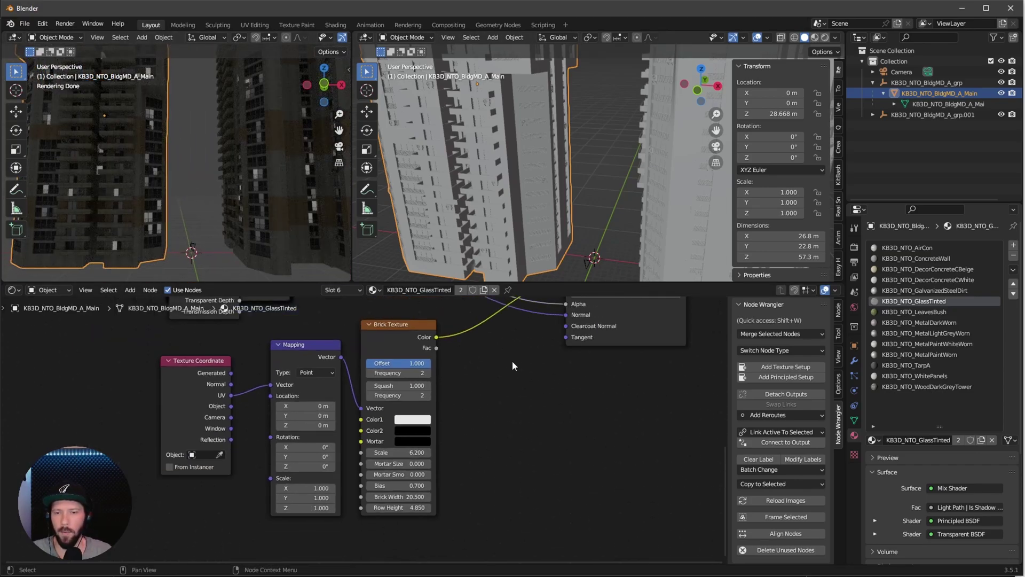
pyautogui.moveTo(396, 328); pyautogui.dragTo(473, 339)
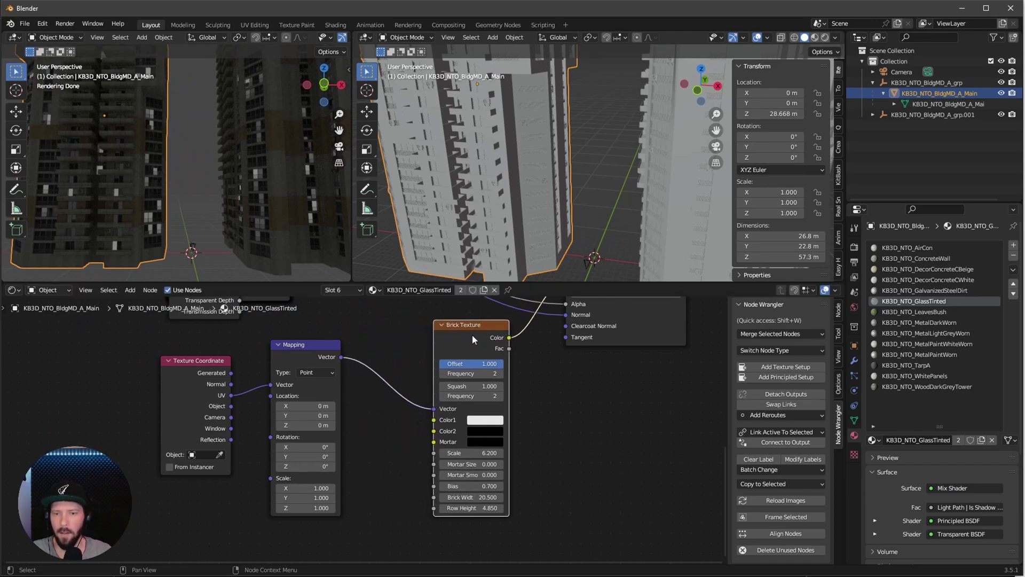
pyautogui.moveTo(163, 348); pyautogui.dragTo(285, 357)
pyautogui.press('g')
pyautogui.click(161, 356)
pyautogui.moveTo(381, 456); pyautogui.dragTo(390, 420, button='middle')
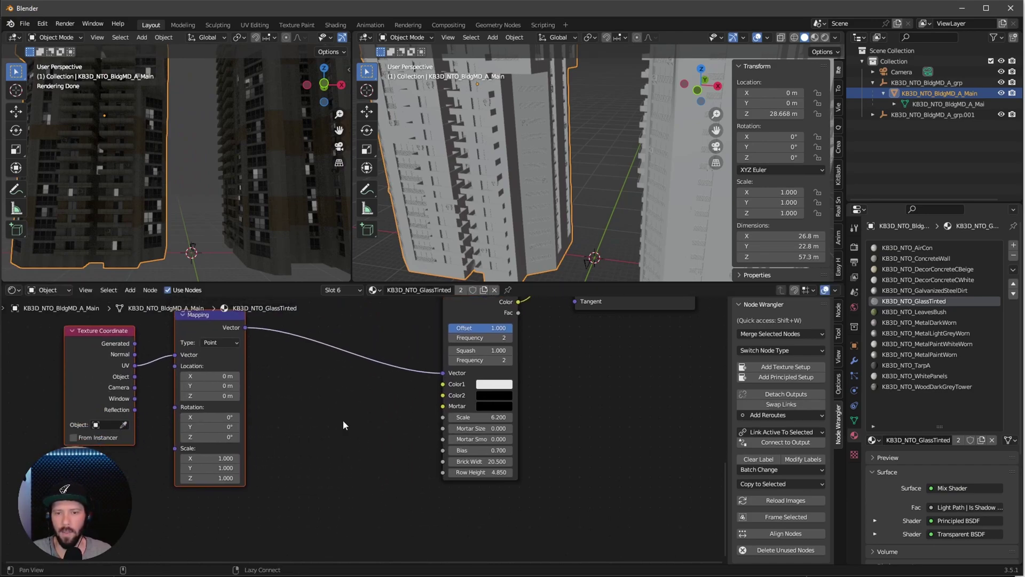
# Add a ColorRamp feeding Brick Texture Color1 and move its white stop to 0.564
pyautogui.hotkey('shift', 'a')
pyautogui.write('ramp')
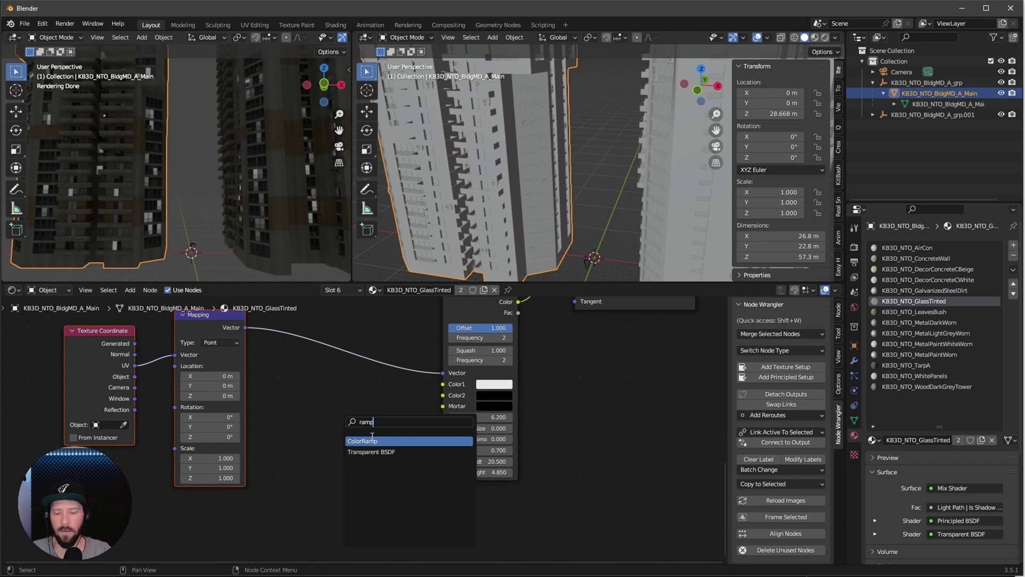
pyautogui.press('Return')
pyautogui.click(416, 429)
pyautogui.moveTo(421, 410); pyautogui.dragTo(444, 385)
pyautogui.moveTo(436, 502); pyautogui.dragTo(537, 454, button='middle')
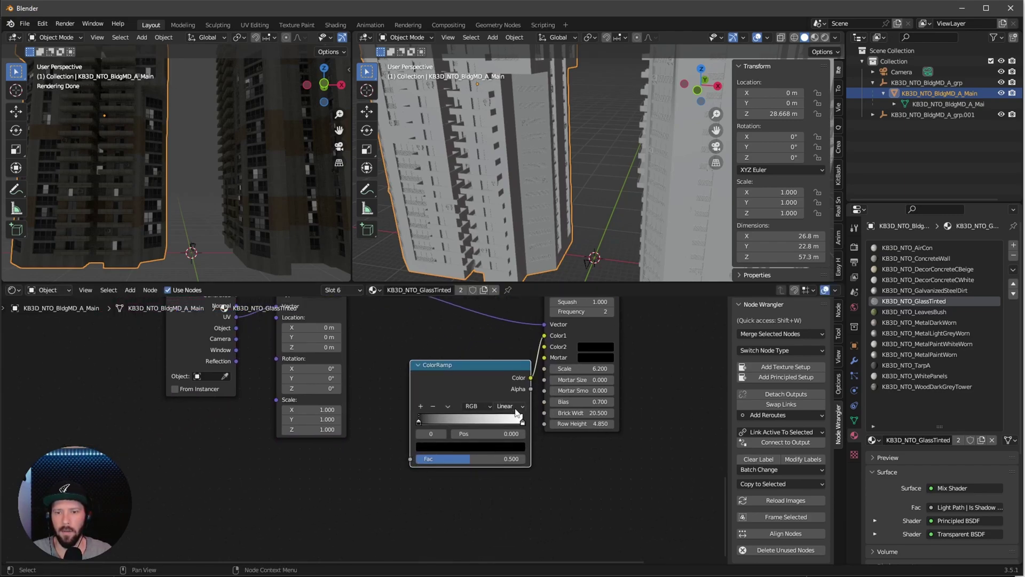
pyautogui.moveTo(522, 423); pyautogui.dragTo(478, 425)
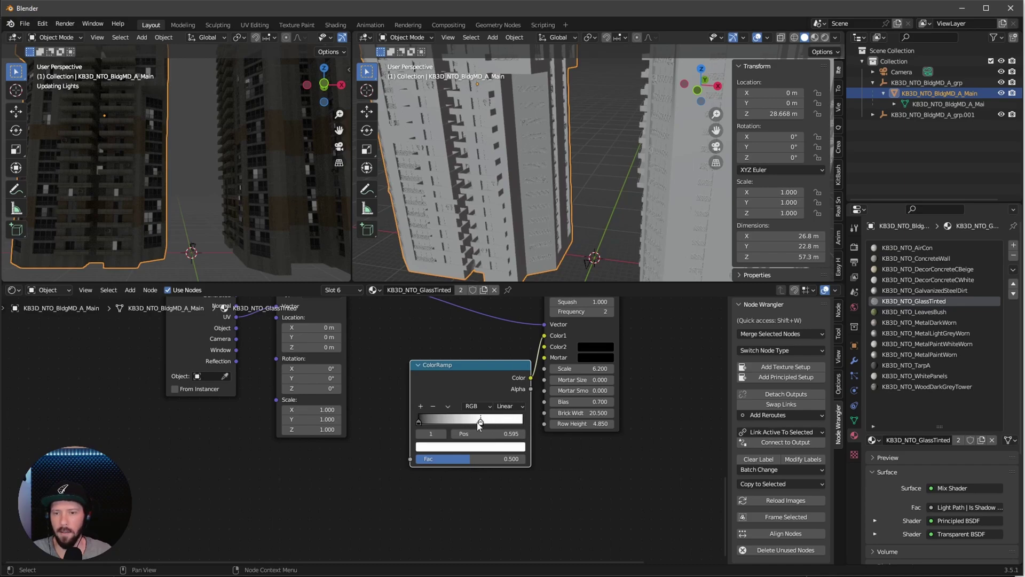
pyautogui.hotkey('shift', 'a')
# Add a Geometry node and connect Random Per Island to the ColorRamp's Fac
pyautogui.click(307, 451)
pyautogui.write('geo')
pyautogui.press('Return')
pyautogui.click(299, 539)
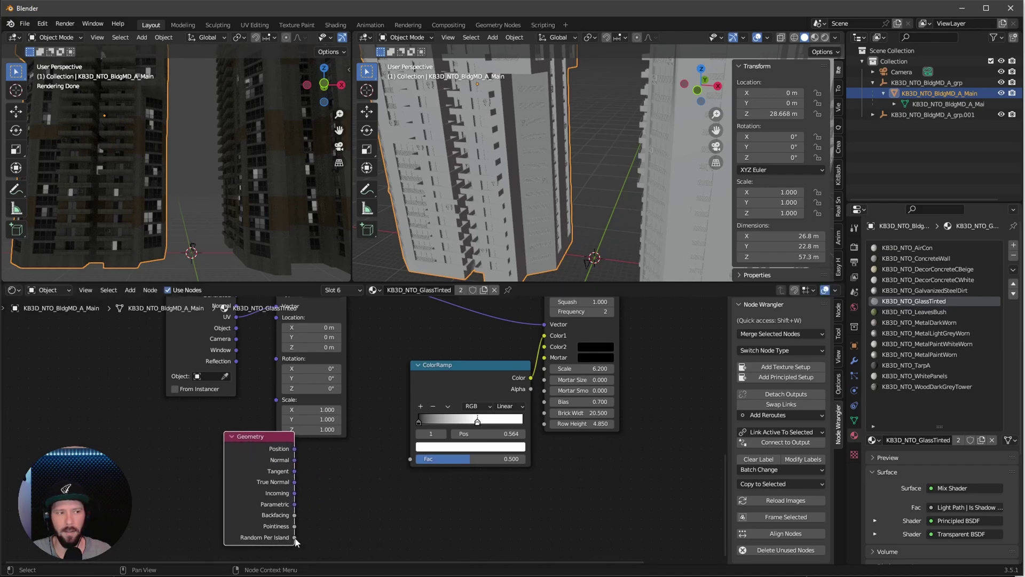
pyautogui.moveTo(294, 537); pyautogui.dragTo(410, 459)
# Set the ColorRamp to Constant interpolation with a light blue B9D3FF left stop
pyautogui.click(511, 407)
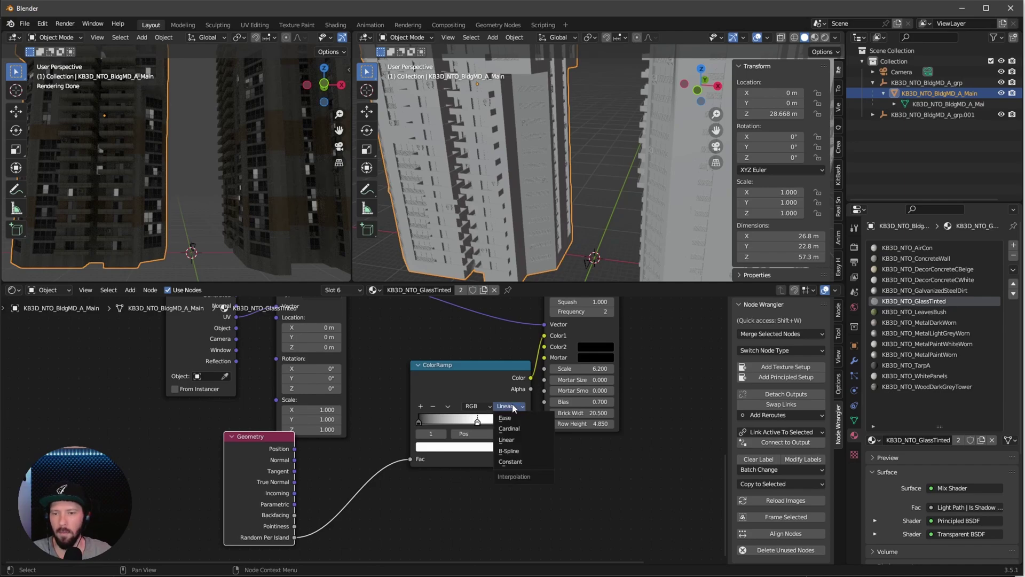
pyautogui.click(523, 462)
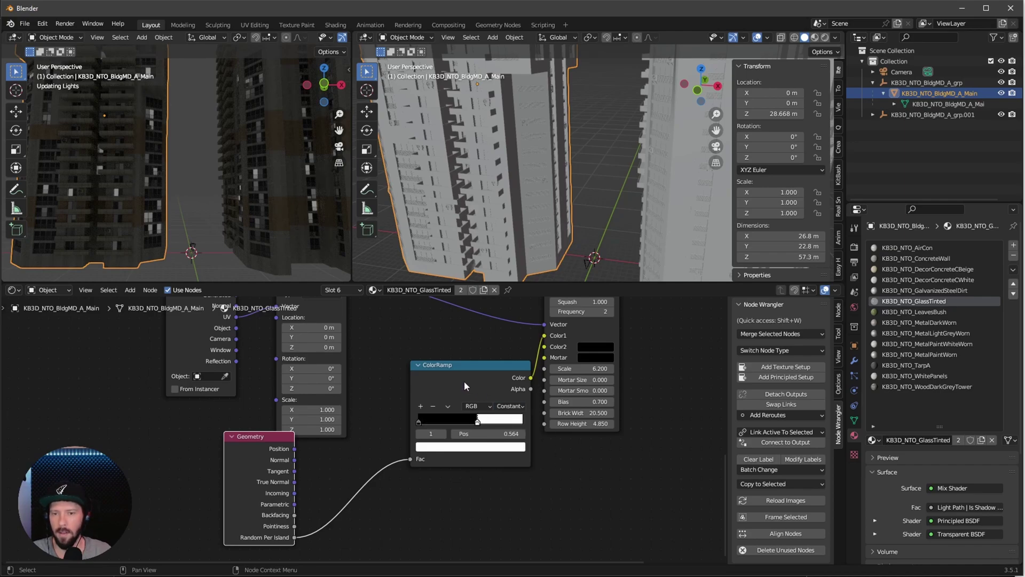
pyautogui.scroll(2, 366, 428)
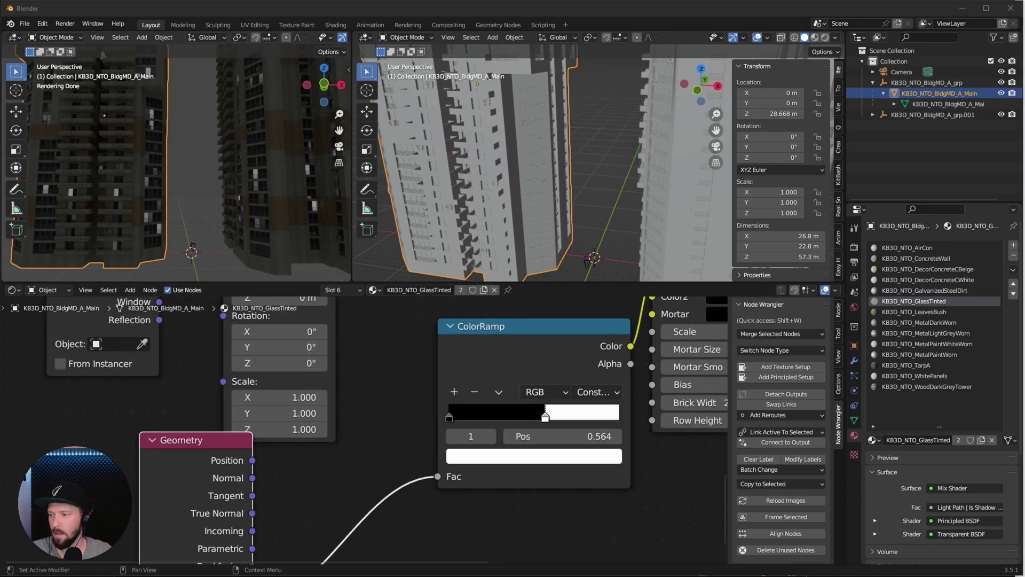
pyautogui.click(449, 417)
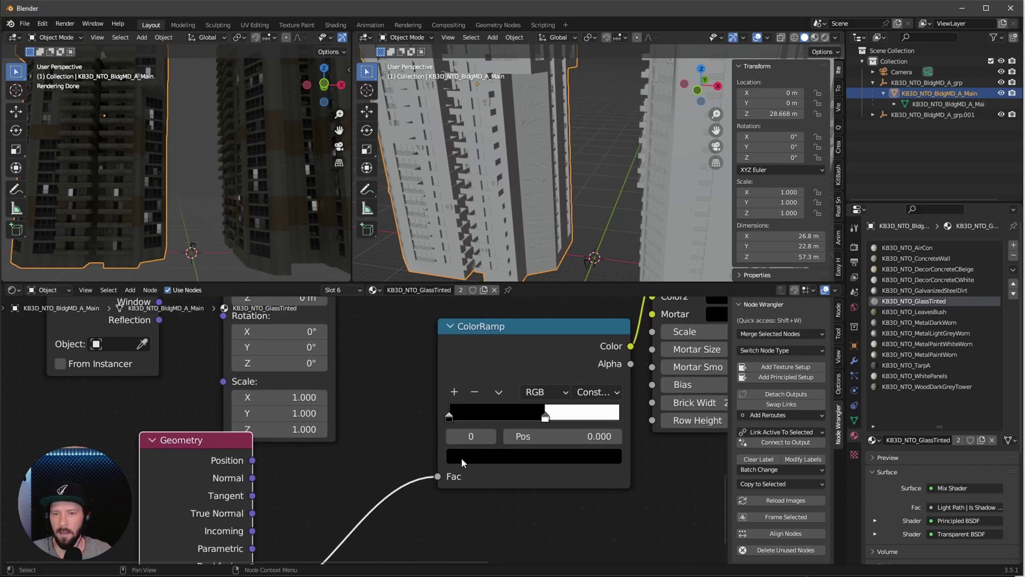
pyautogui.click(469, 462)
pyautogui.write('B9D3FF')
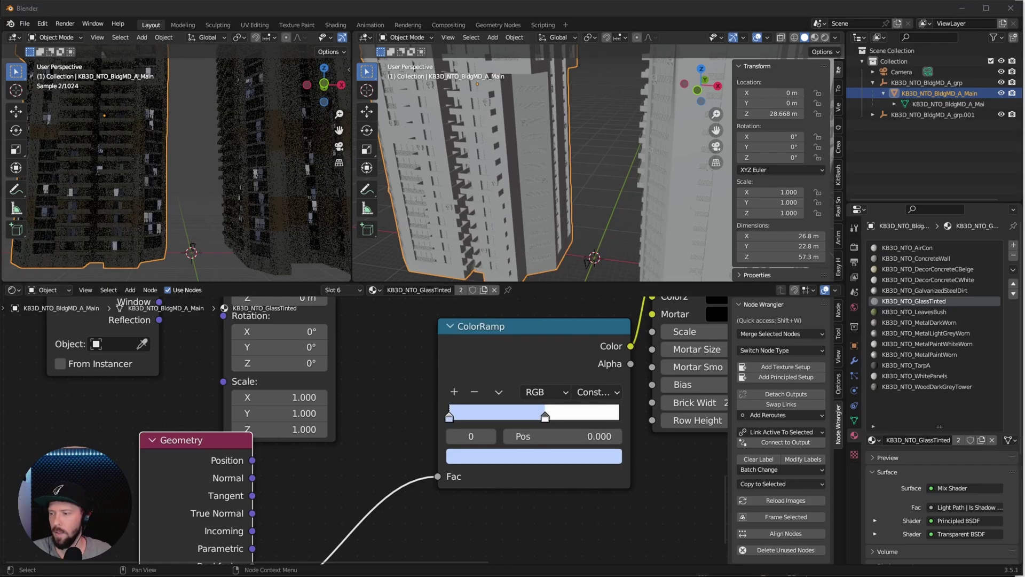
# Make the right ColorRamp stop red FF6A4E and move it to position 0.509
pyautogui.click(545, 418)
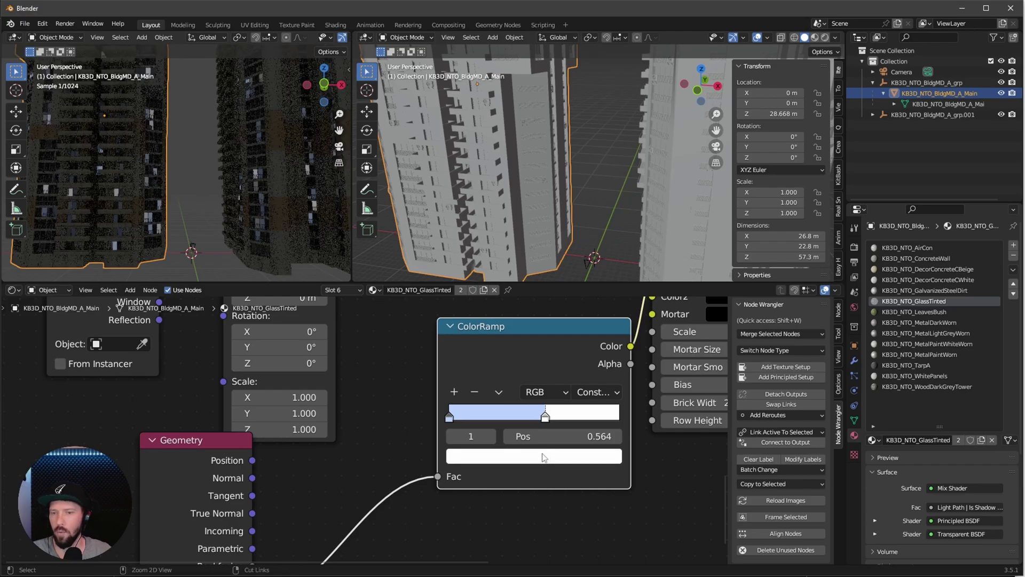
pyautogui.click(533, 457)
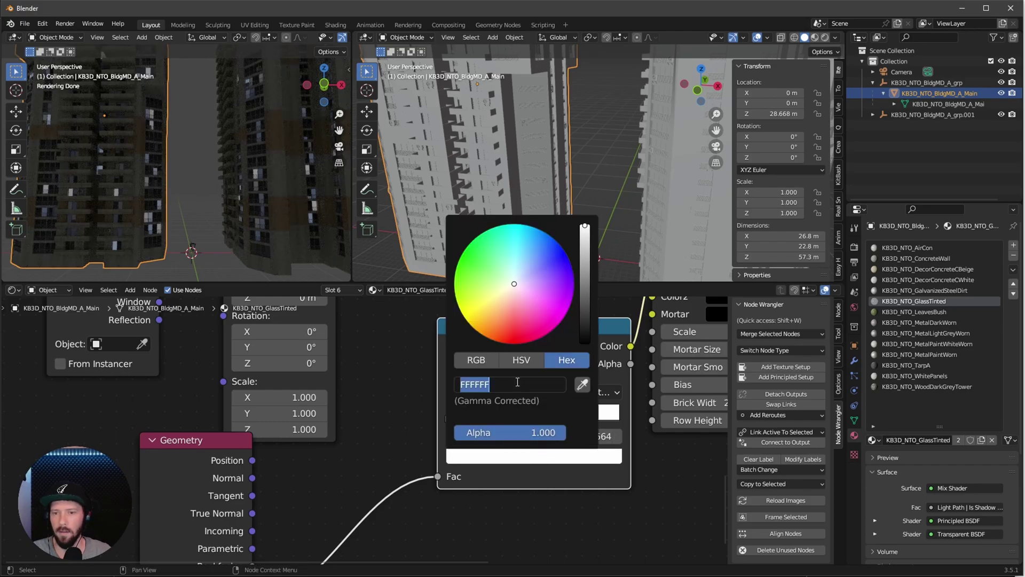
pyautogui.write('FF6A4E')
pyautogui.press('Return')
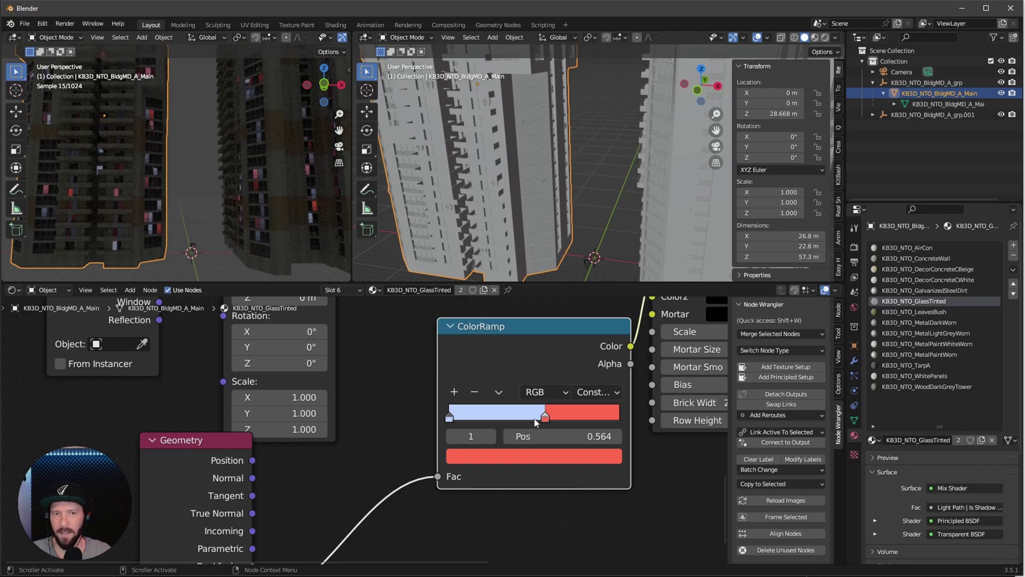
pyautogui.moveTo(535, 422); pyautogui.dragTo(538, 422)
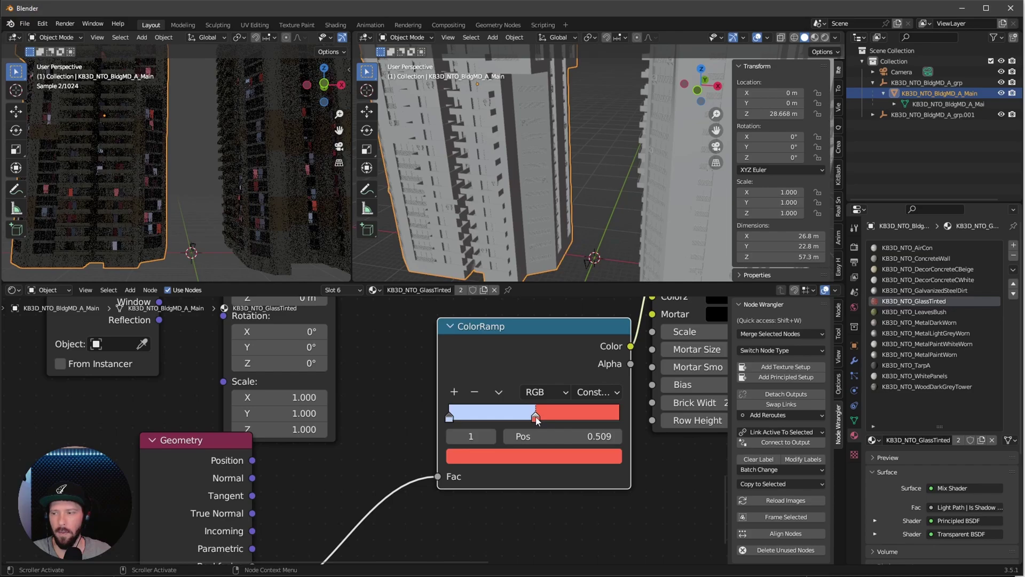
# Set the glass material's Emission Strength to 20
pyautogui.keyDown('ctrl'); pyautogui.hscroll(10, 536, 420); pyautogui.keyUp('ctrl')
pyautogui.scroll(-3, 530, 456)
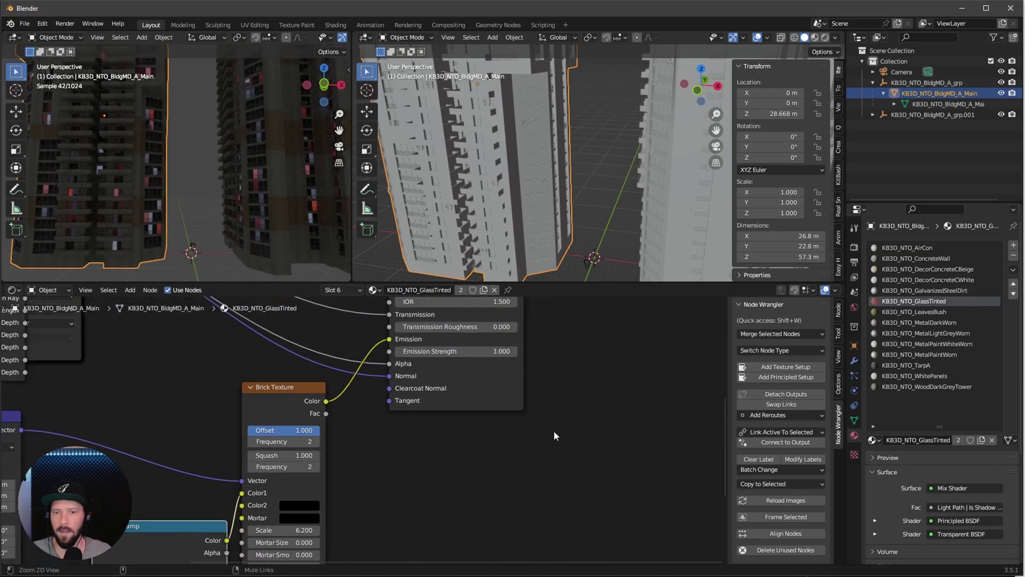
pyautogui.keyDown('shift'); pyautogui.scroll(3, 555, 434); pyautogui.keyUp('shift')
pyautogui.click(501, 419)
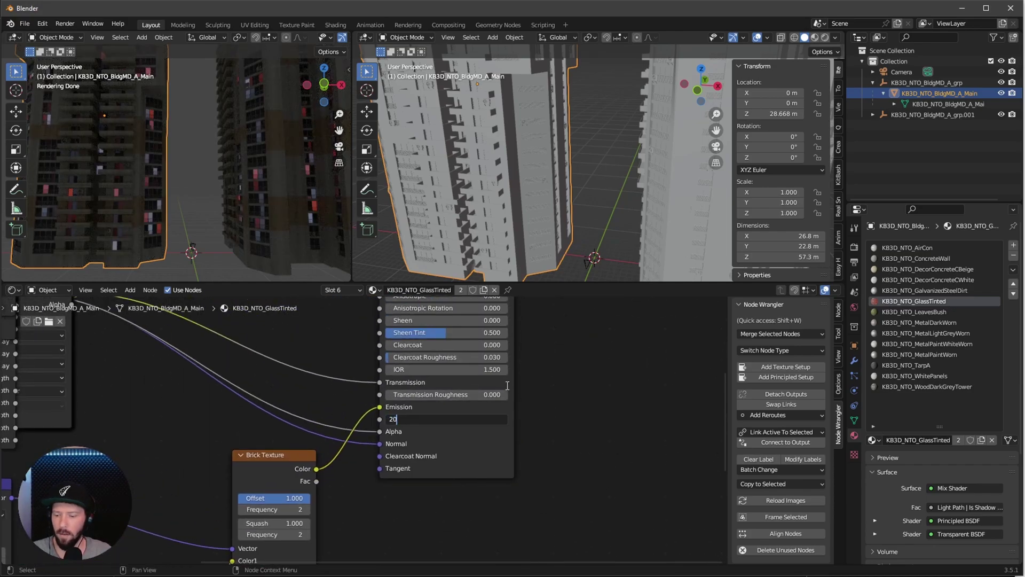
pyautogui.write('20')
pyautogui.press('Return')
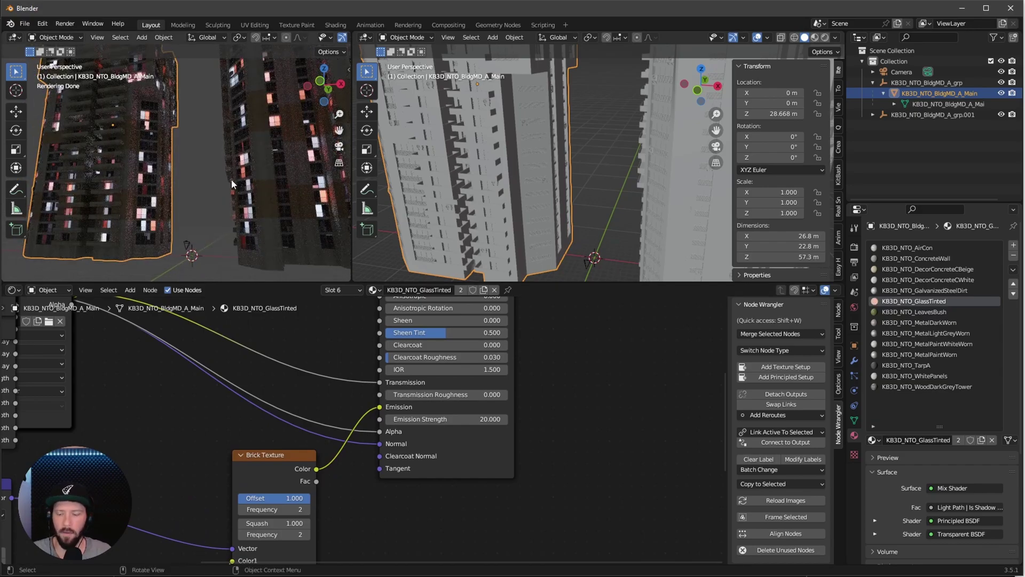
# Show the camera view on the left and set the World background colour to black
pyautogui.press('KP_0')
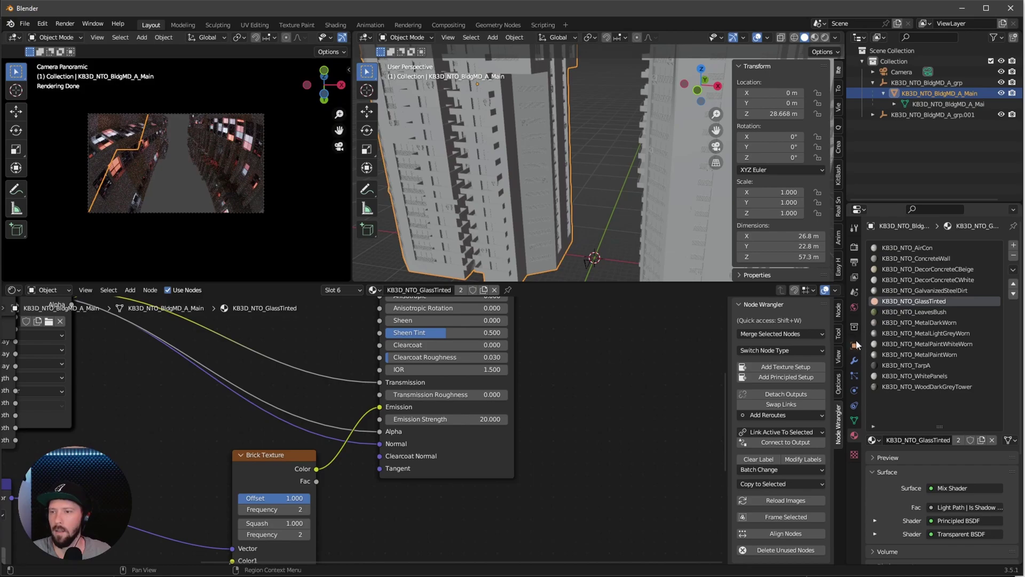
pyautogui.click(854, 308)
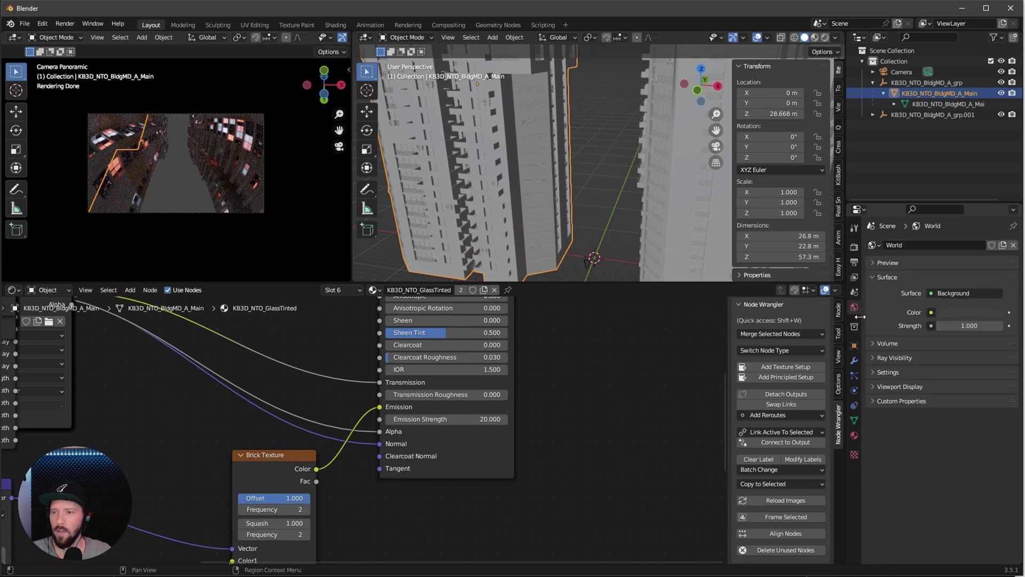
pyautogui.click(969, 311)
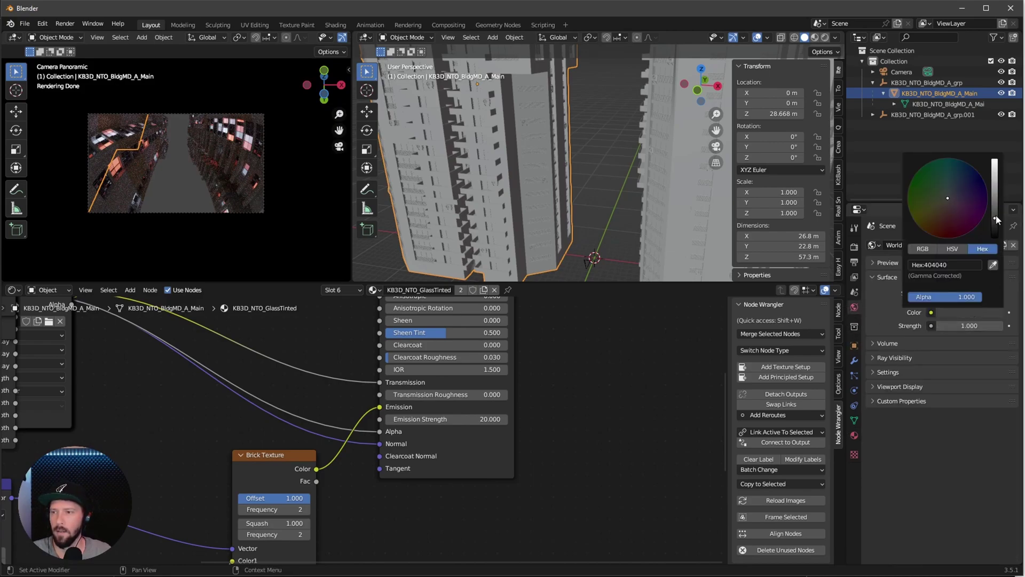
pyautogui.moveTo(996, 215); pyautogui.dragTo(996, 236)
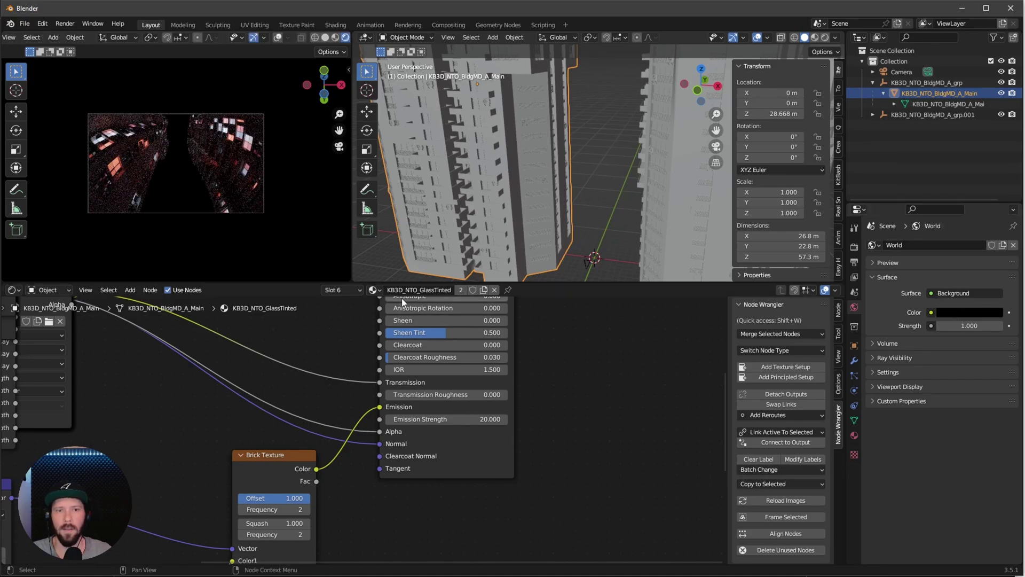
# Enlarge the 3D viewport and browse the Add menu without adding anything
pyautogui.moveTo(327, 282); pyautogui.dragTo(326, 424)
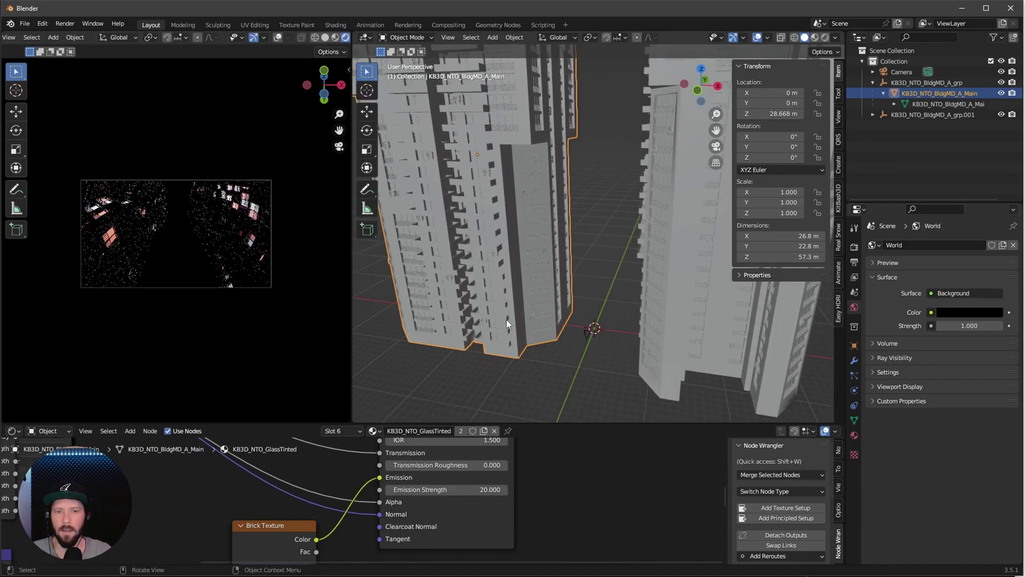
pyautogui.moveTo(587, 350); pyautogui.dragTo(584, 354, button='middle')
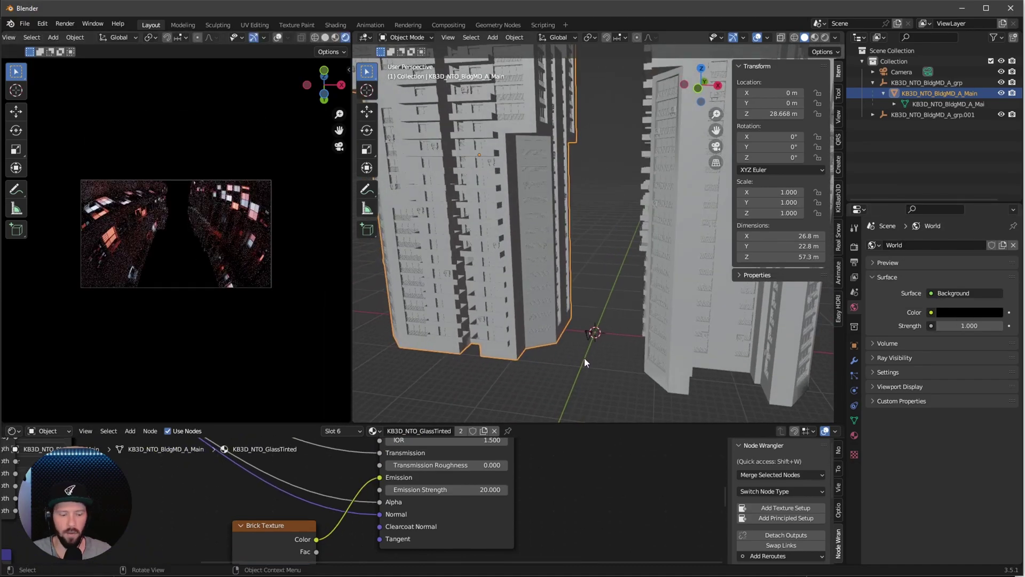
pyautogui.hotkey('shift', 'a')
pyautogui.moveTo(567, 480)
pyautogui.click(623, 495)
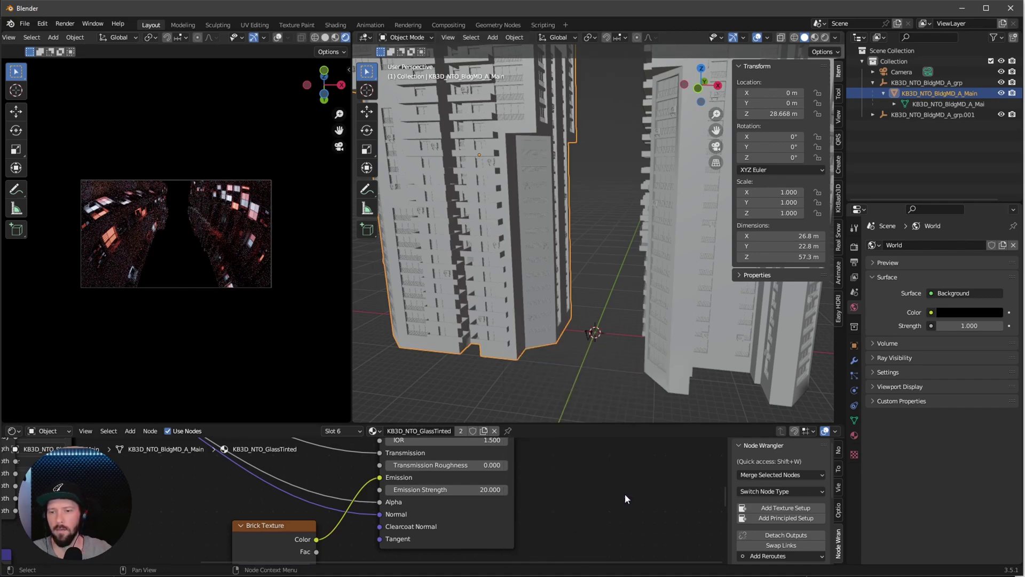
# Check in Preferences > Add-ons that Import Images as Planes is enabled, searching 'imag'
pyautogui.click(42, 25)
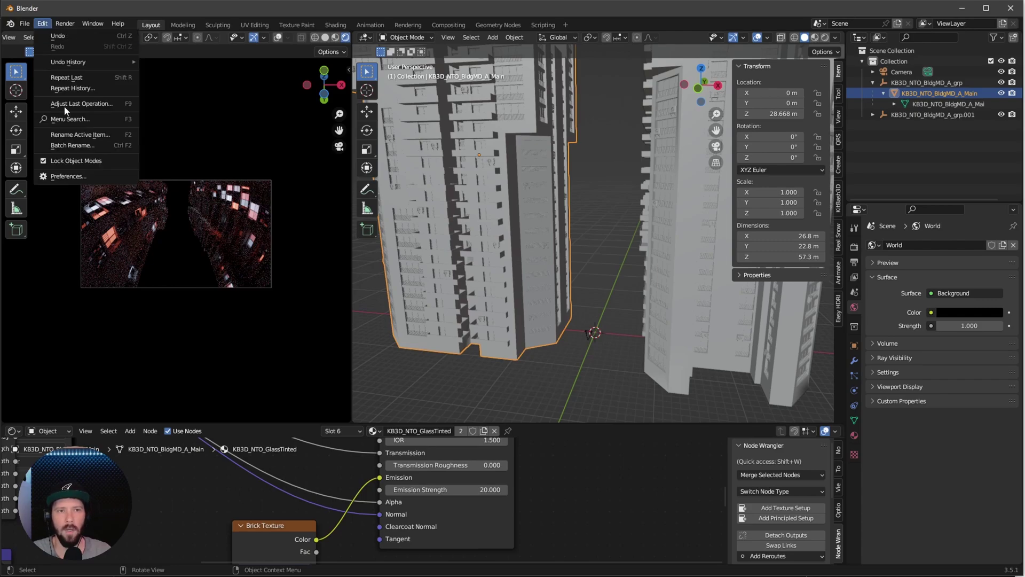
pyautogui.click(75, 179)
pyautogui.moveTo(117, 29); pyautogui.dragTo(293, 23)
pyautogui.click(378, 55)
pyautogui.write('imag')
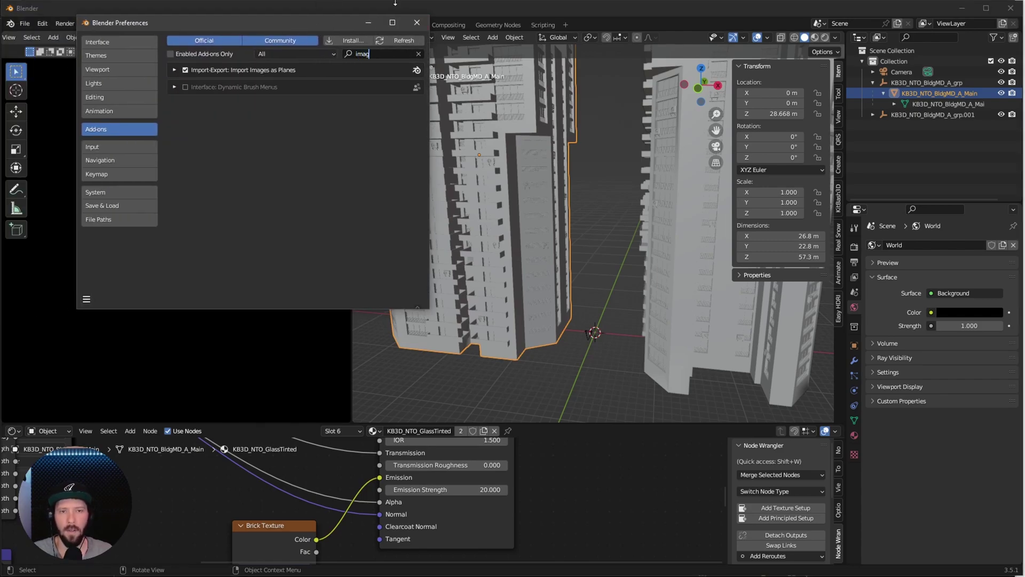
pyautogui.click(417, 22)
# Choose Add > Image > Images as Planes to open the import file browser
pyautogui.hotkey('shift', 'a')
pyautogui.moveTo(614, 465)
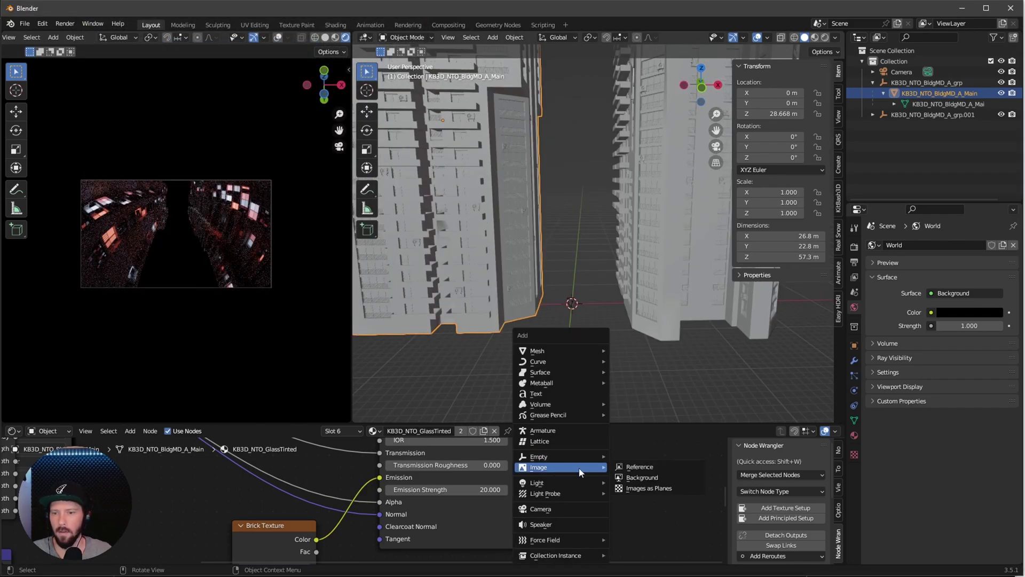
pyautogui.click(646, 485)
# Import the moon-sky photo from the footage folder with Emit material and Use Alpha off
pyautogui.doubleClick(277, 385)
pyautogui.click(276, 133)
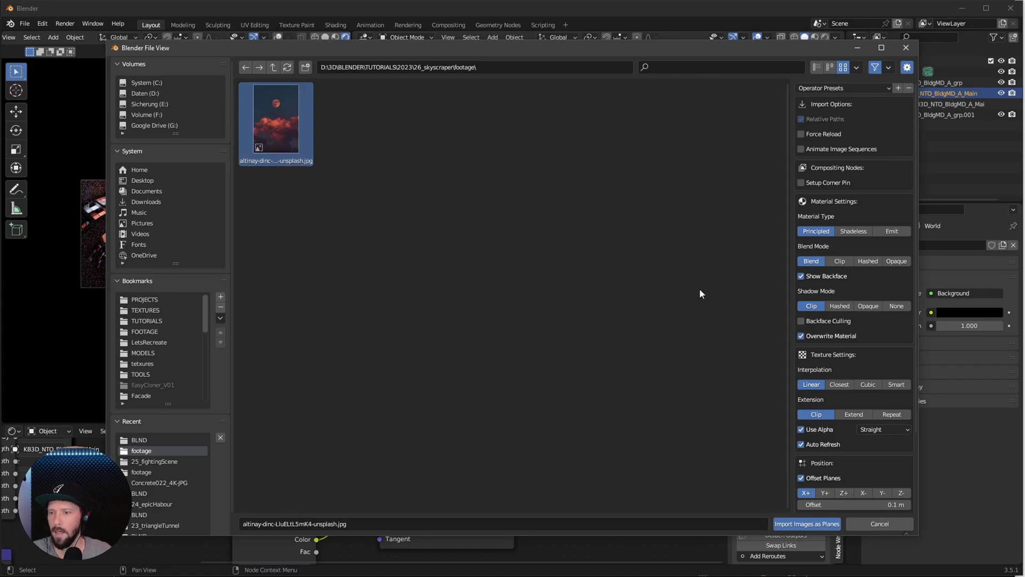
pyautogui.click(891, 231)
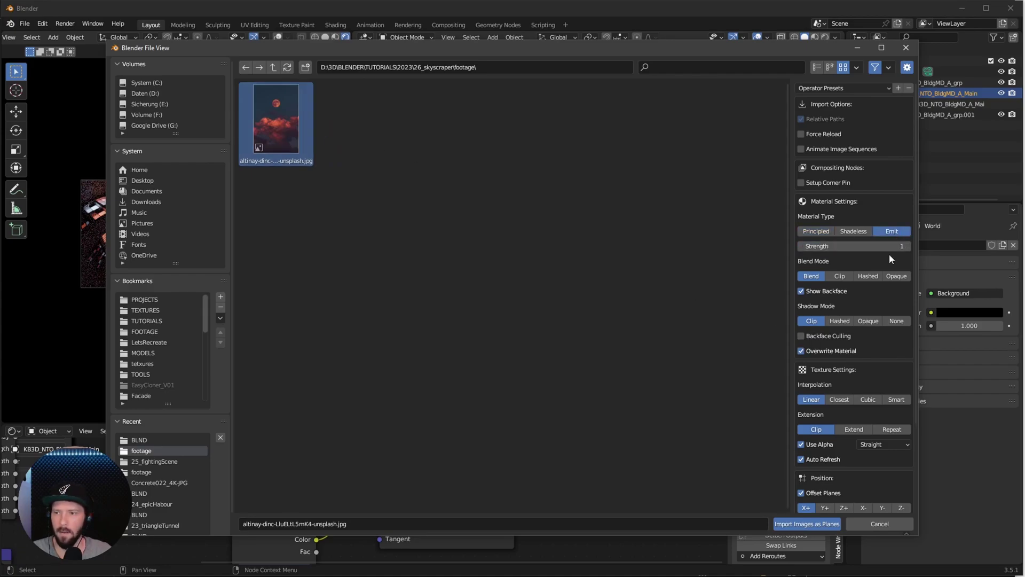
pyautogui.click(812, 445)
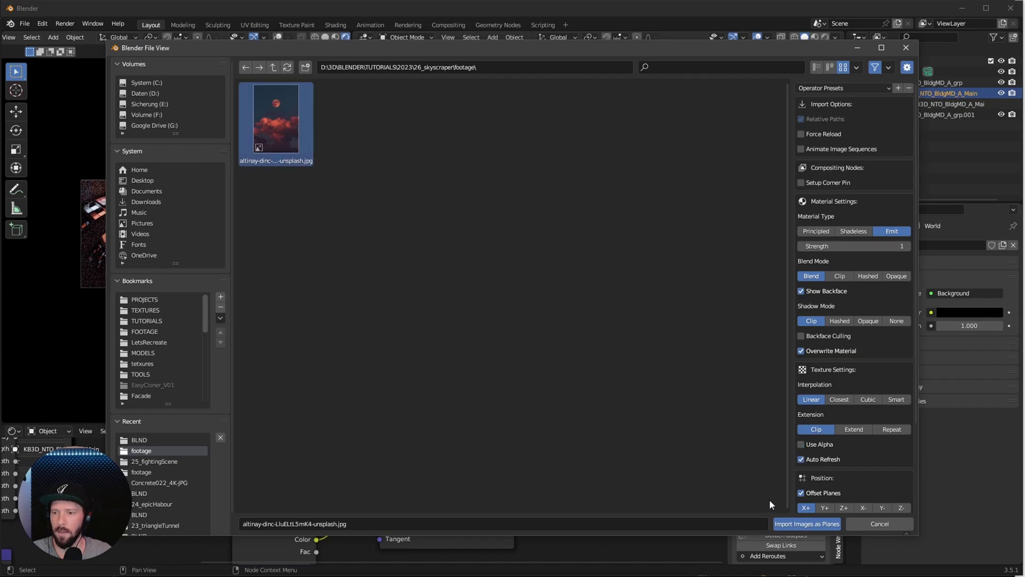
pyautogui.click(813, 524)
# Set the sky plane's dimensions to 180 m by 270 m
pyautogui.moveTo(566, 331); pyautogui.dragTo(582, 315, button='middle')
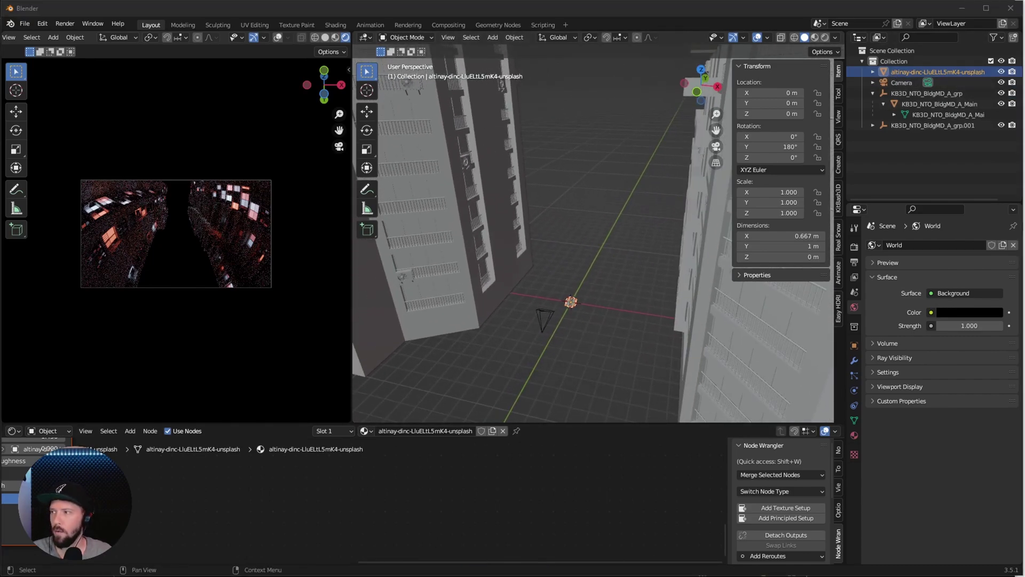
pyautogui.click(802, 234)
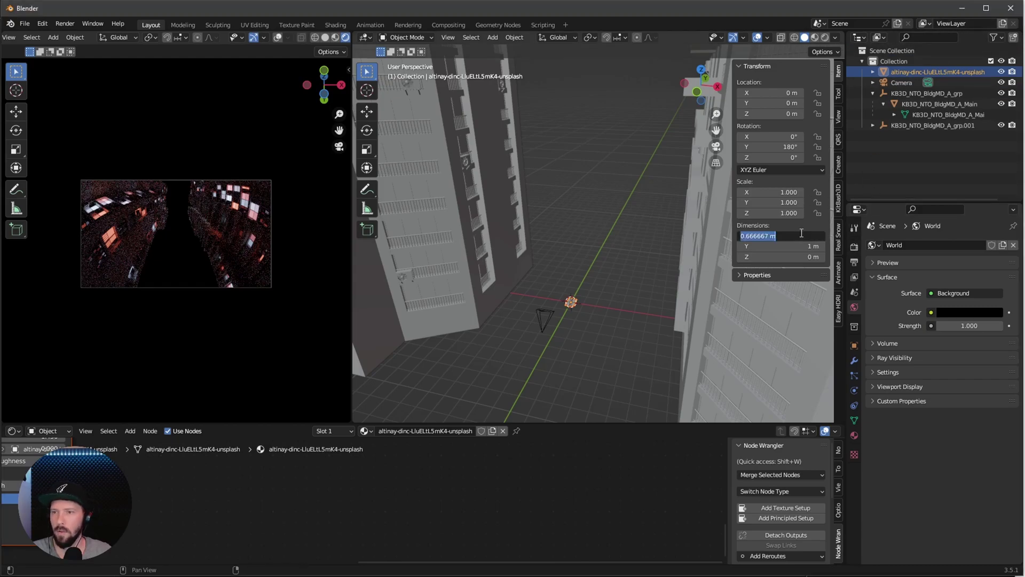
pyautogui.write('180')
pyautogui.press('Tab')
pyautogui.write('270')
pyautogui.press('Return')
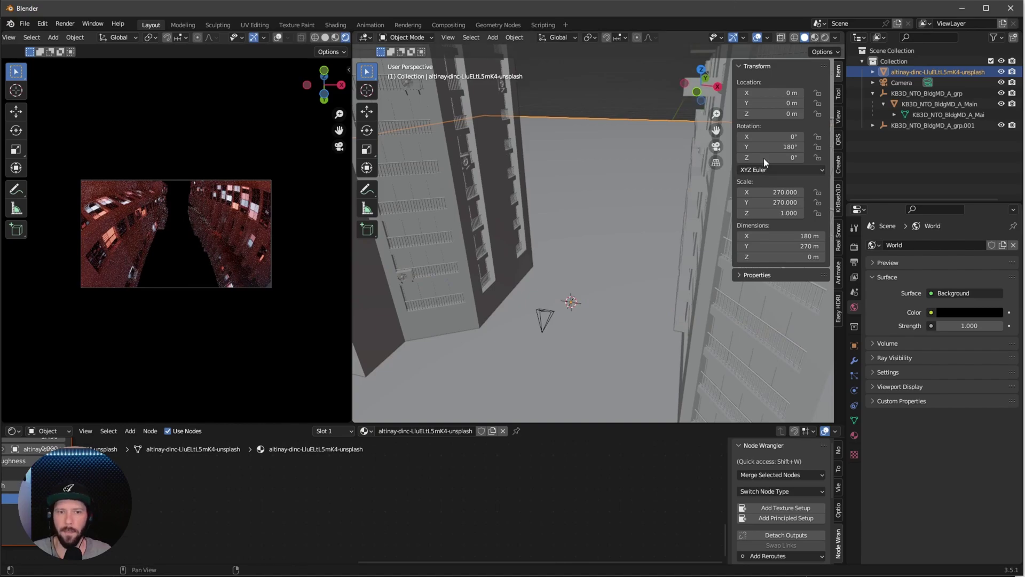
# Place the sky plane at Y 50 m and Z 55 m
pyautogui.click(783, 103)
pyautogui.write('50')
pyautogui.press('Tab')
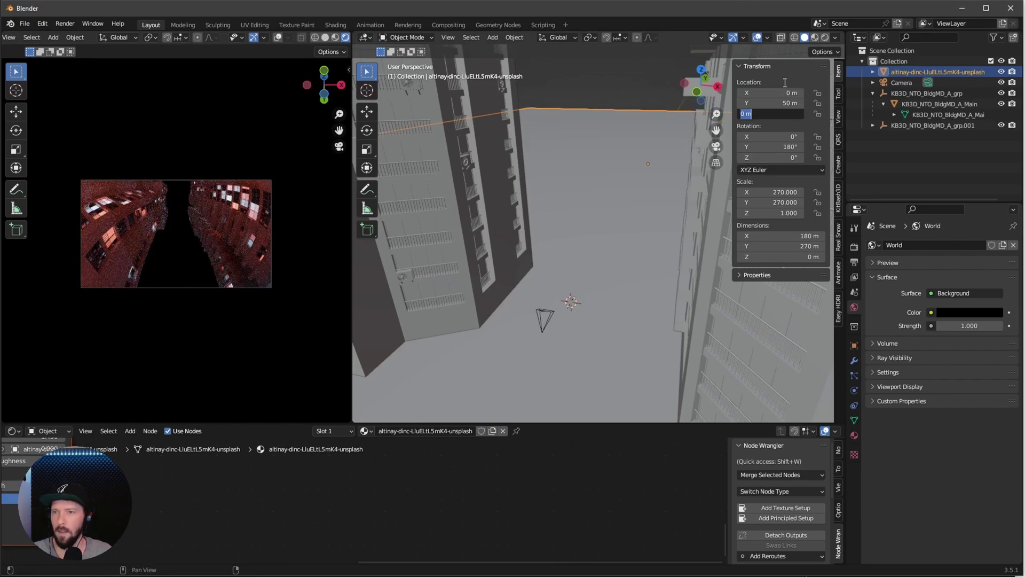
pyautogui.write('55')
pyautogui.press('Return')
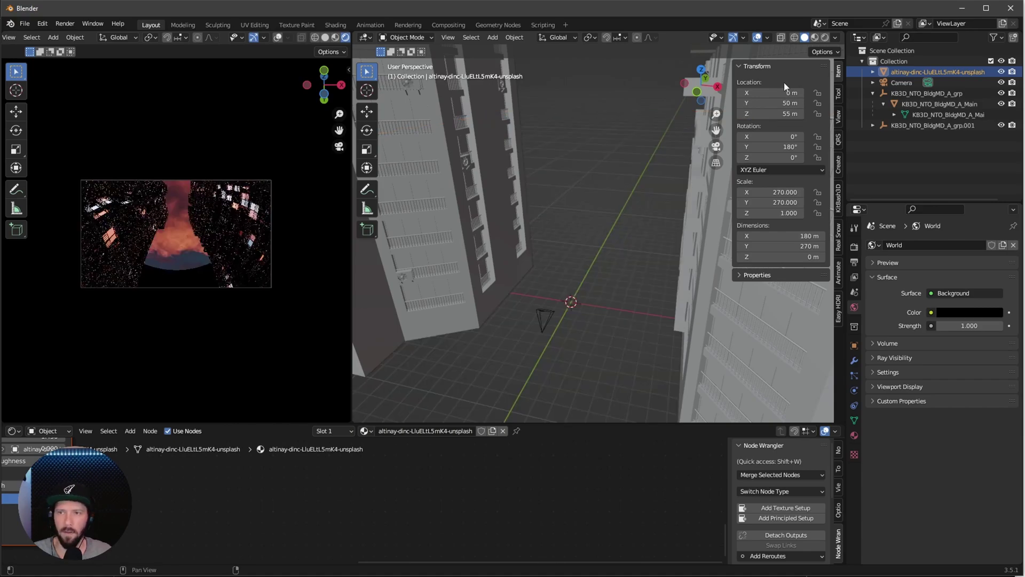
# Rotate the sky plane 186° on X and 180° on Y
pyautogui.click(788, 137)
pyautogui.write('186')
pyautogui.press('Tab')
pyautogui.write('180')
pyautogui.press('Return')
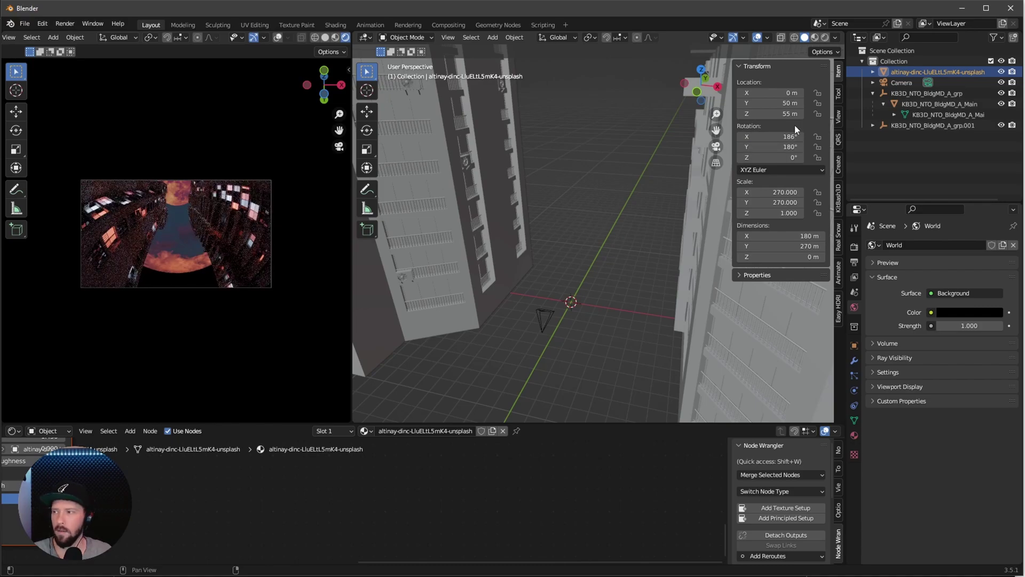
pyautogui.moveTo(352, 240); pyautogui.dragTo(478, 240)
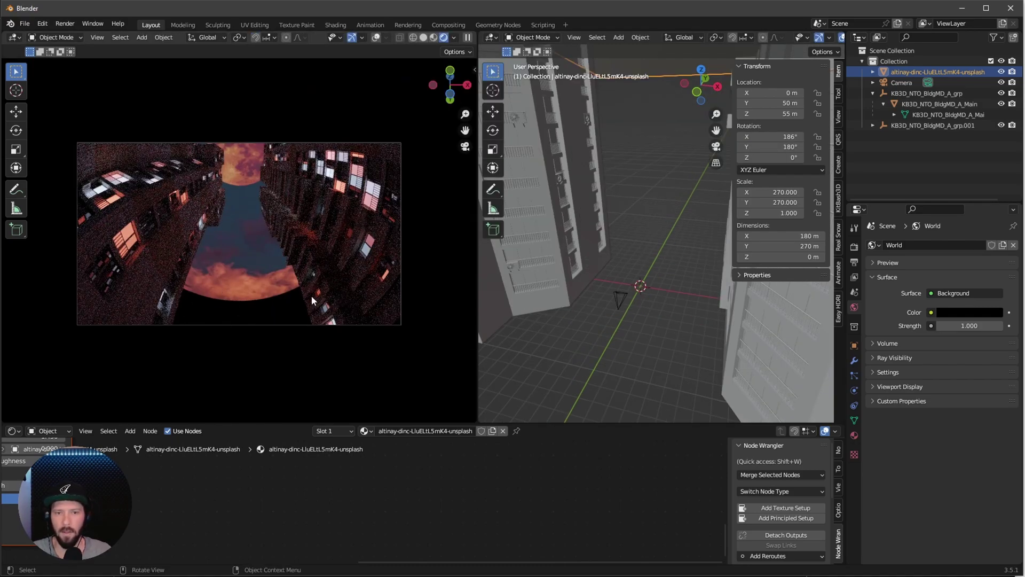
pyautogui.click(903, 85)
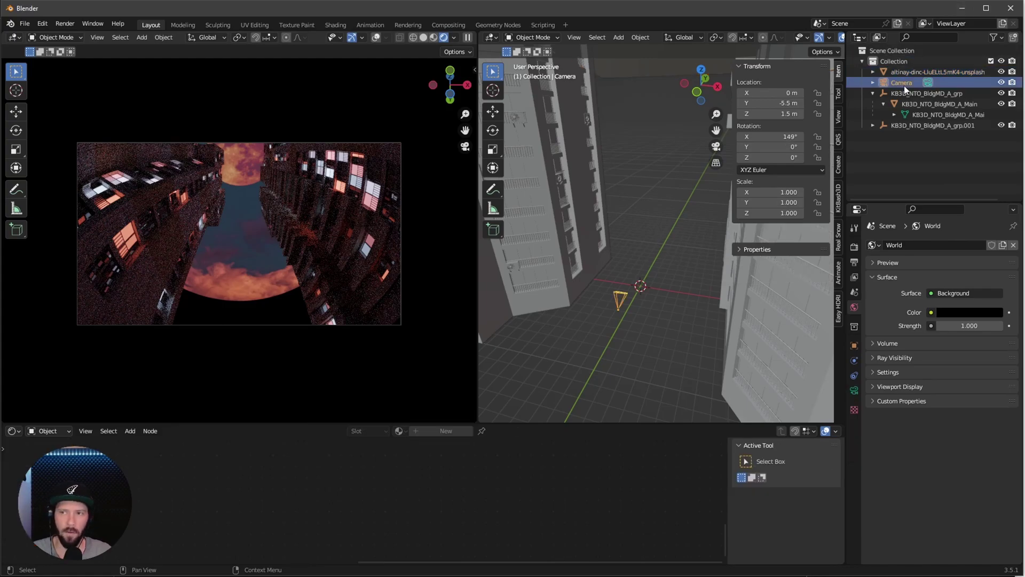
pyautogui.click(854, 391)
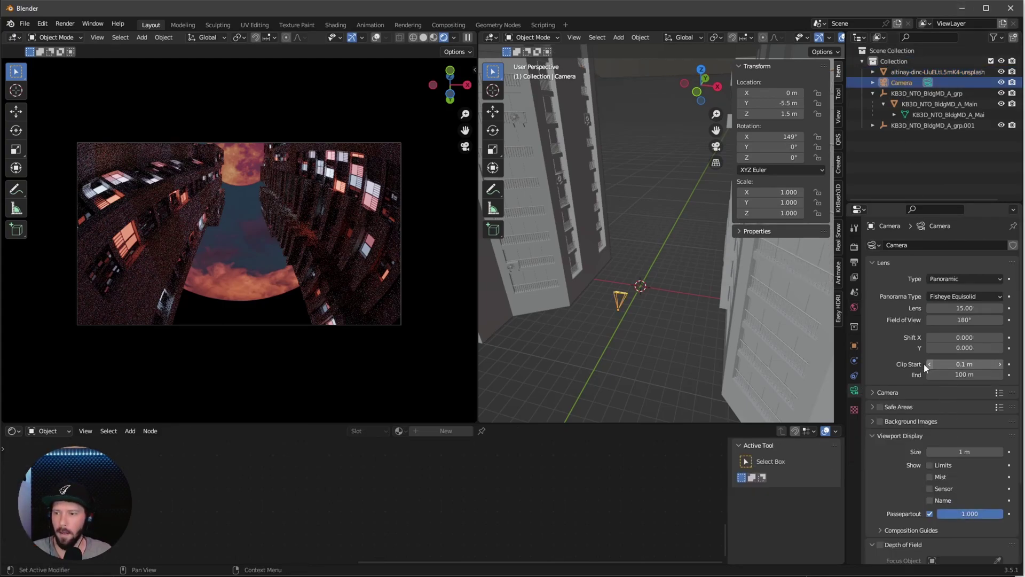
pyautogui.click(964, 375)
pyautogui.write('500')
pyautogui.press('Return')
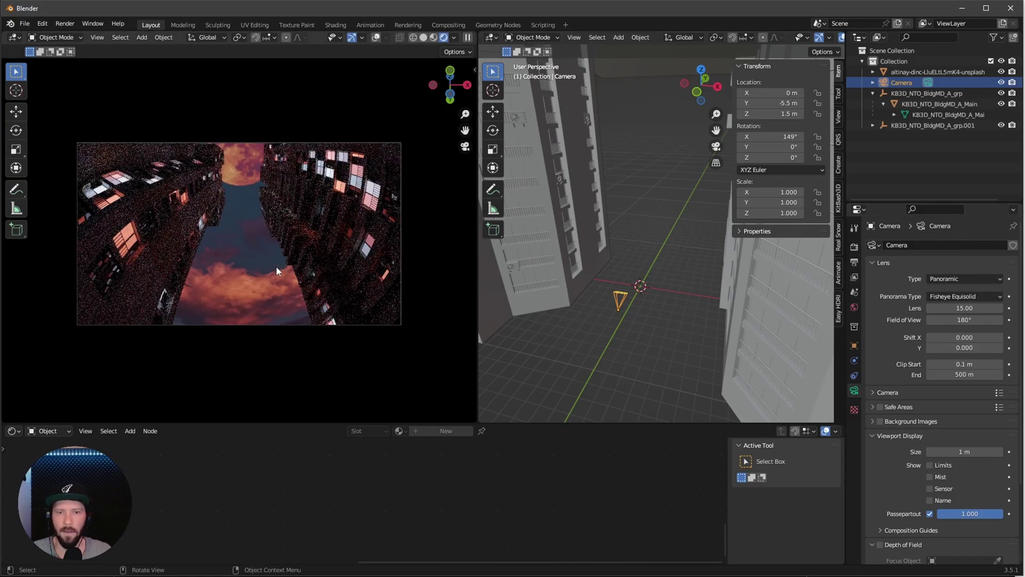
pyautogui.press('KP_Decimal')
pyautogui.keyDown('alt'); pyautogui.middleClick(649, 179); pyautogui.keyUp('alt')
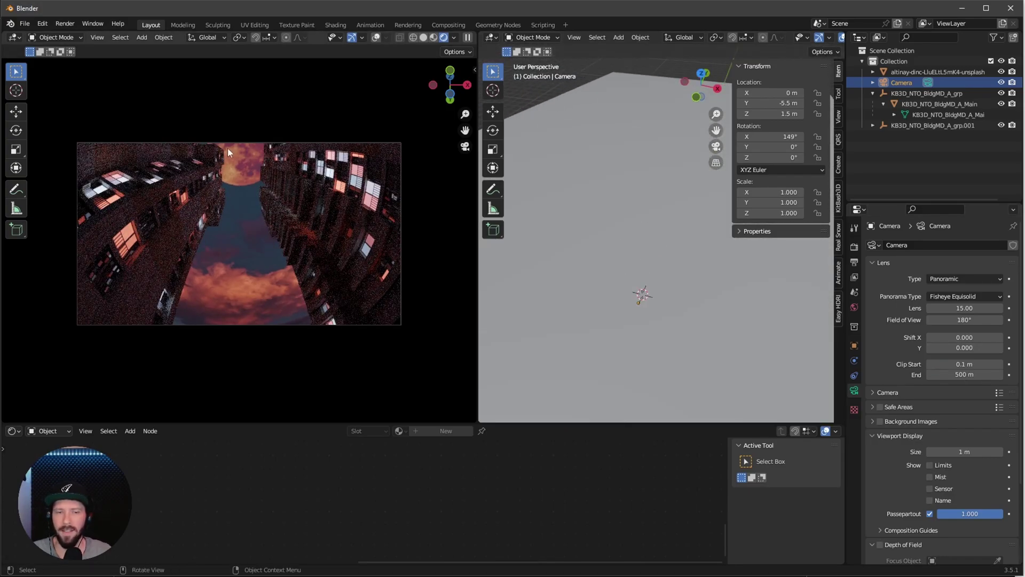
pyautogui.click(696, 264)
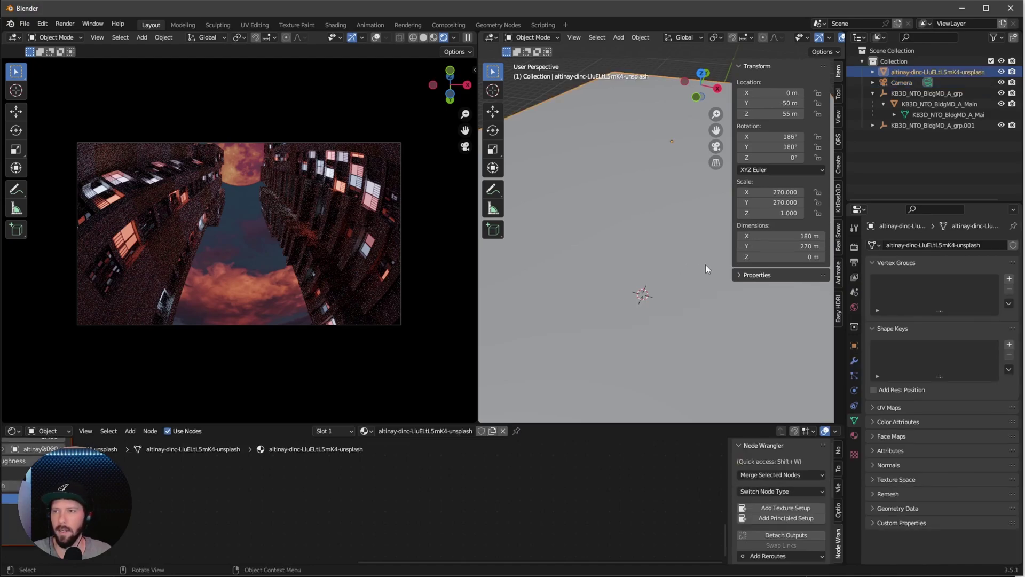
pyautogui.scroll(-3, 688, 305)
pyautogui.press('s')
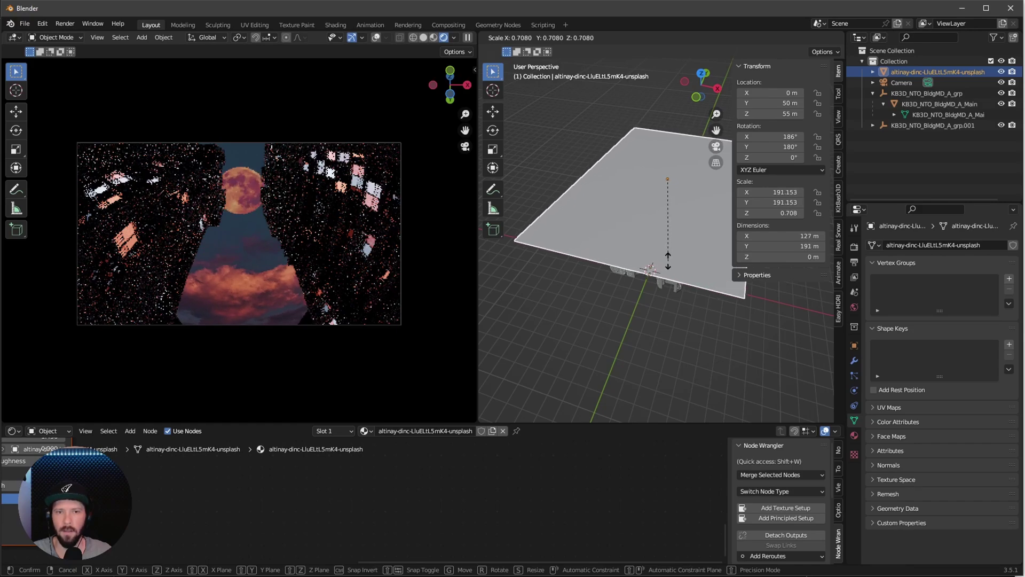
pyautogui.click(670, 263)
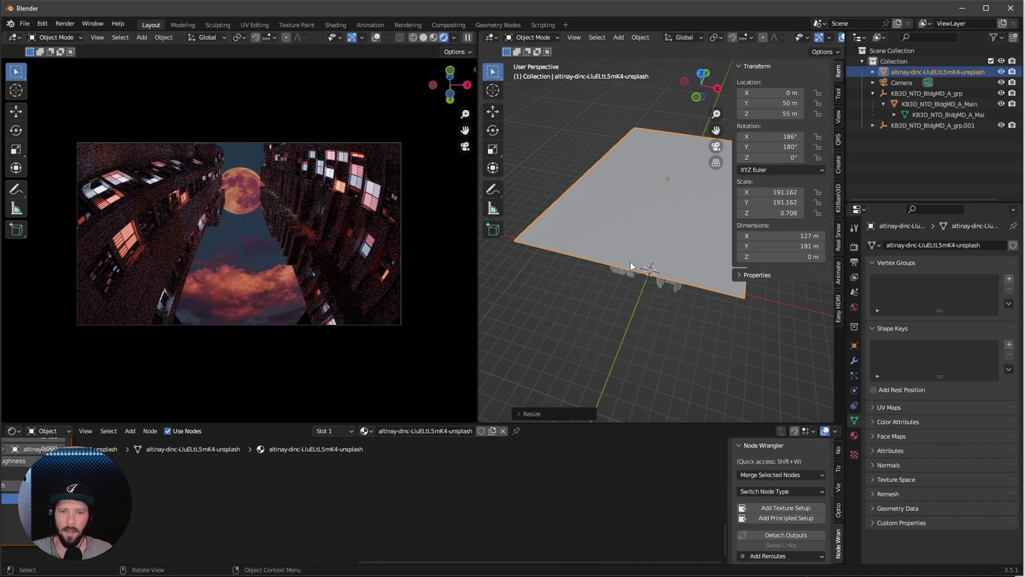
pyautogui.hotkey('ctrl', 'z')
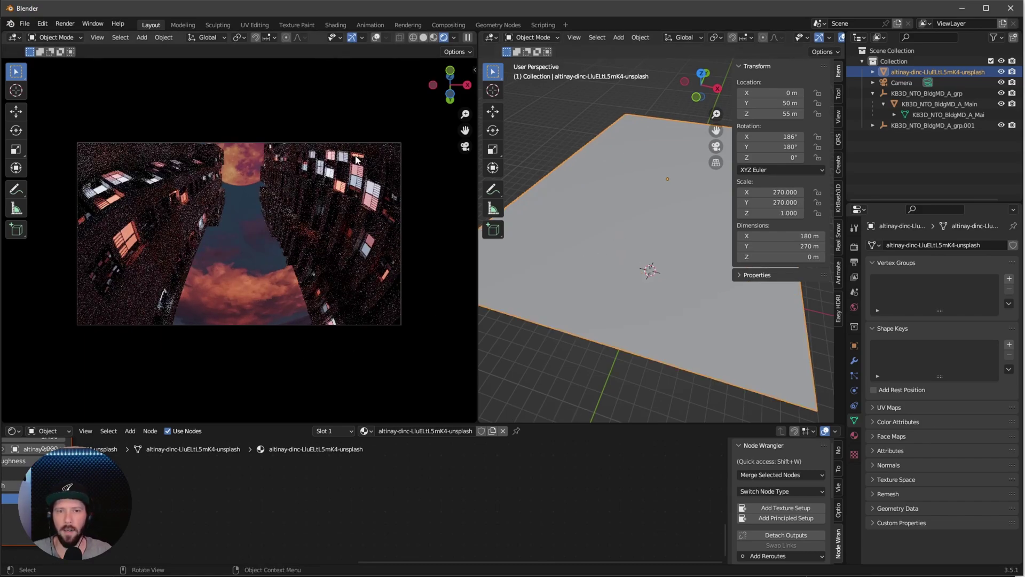
# Switch to UV Editing with a Rendered camera view, zoom out, and enable UV Sync Selection
pyautogui.click(255, 25)
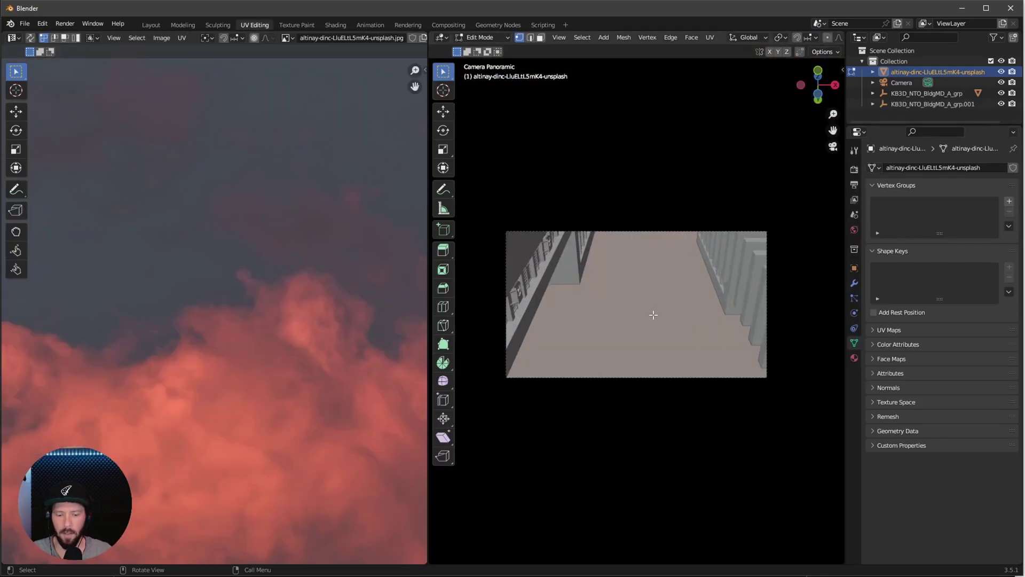
pyautogui.press('z')
pyautogui.click(651, 255)
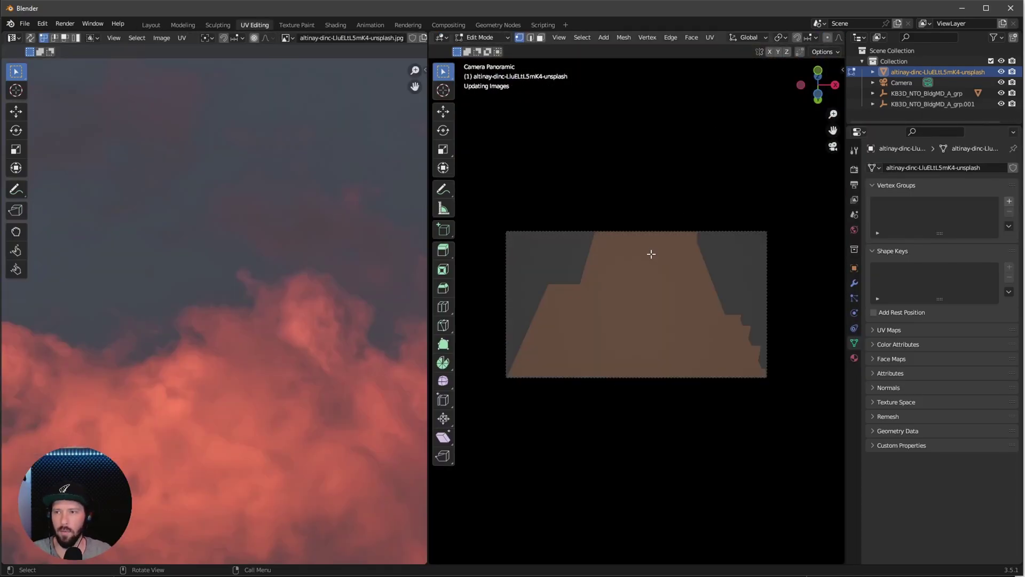
pyautogui.scroll(-2, 238, 338)
pyautogui.scroll(-3, 238, 338)
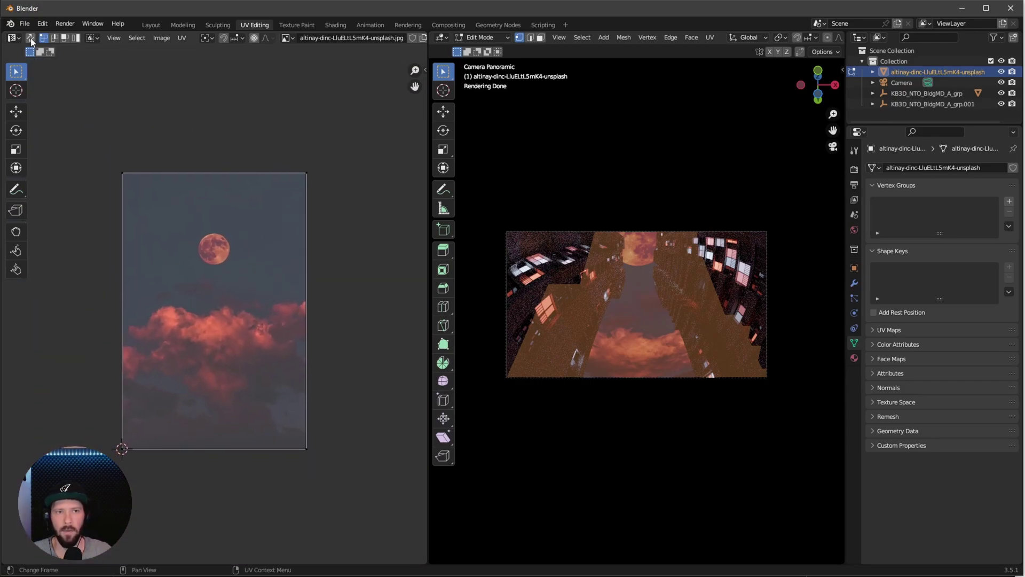
pyautogui.click(30, 41)
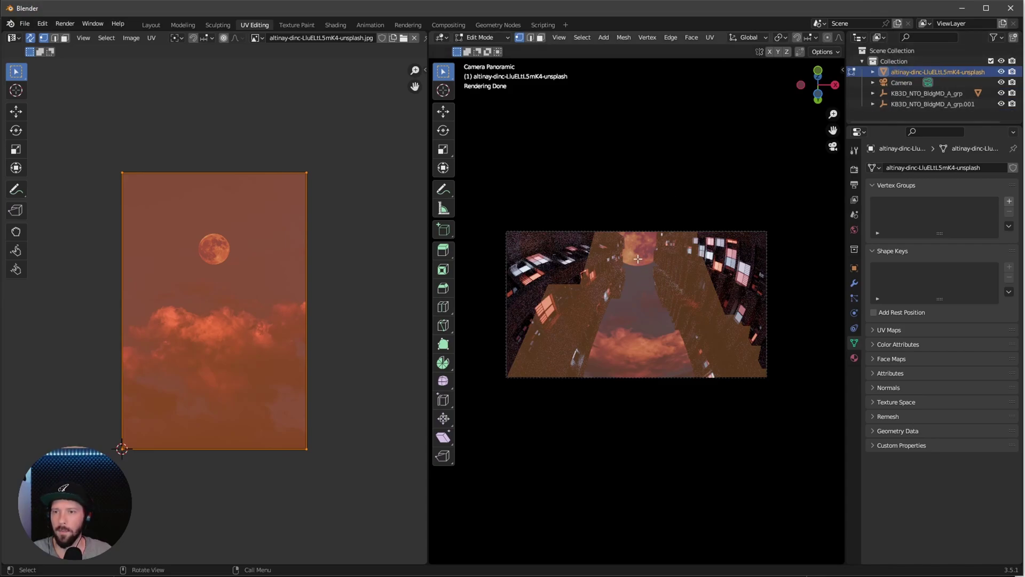
# In Edit Mode, scale the sky plane's UV island up past the image edges, then exit
pyautogui.press('Tab')
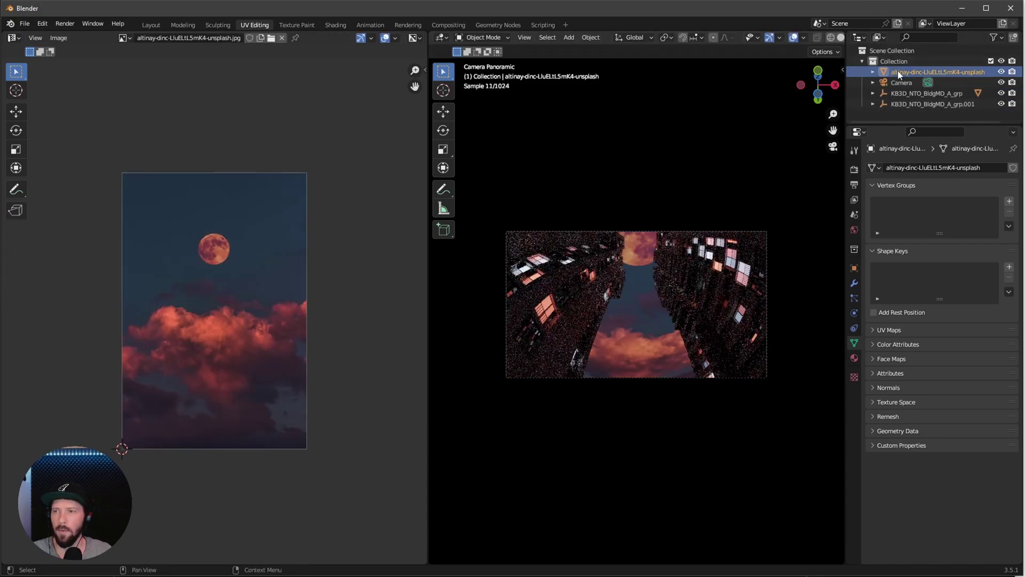
pyautogui.press('Tab')
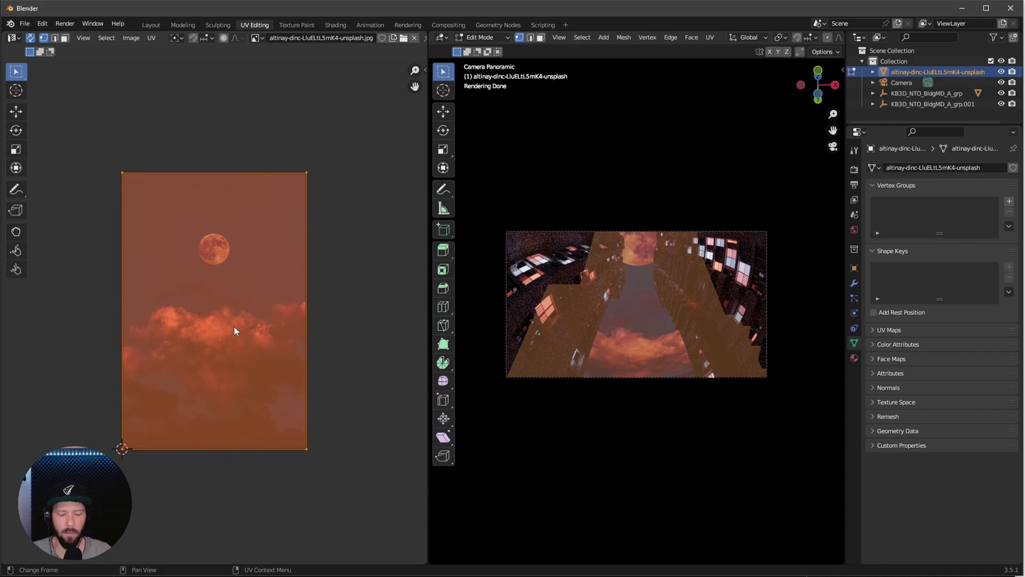
pyautogui.press('s')
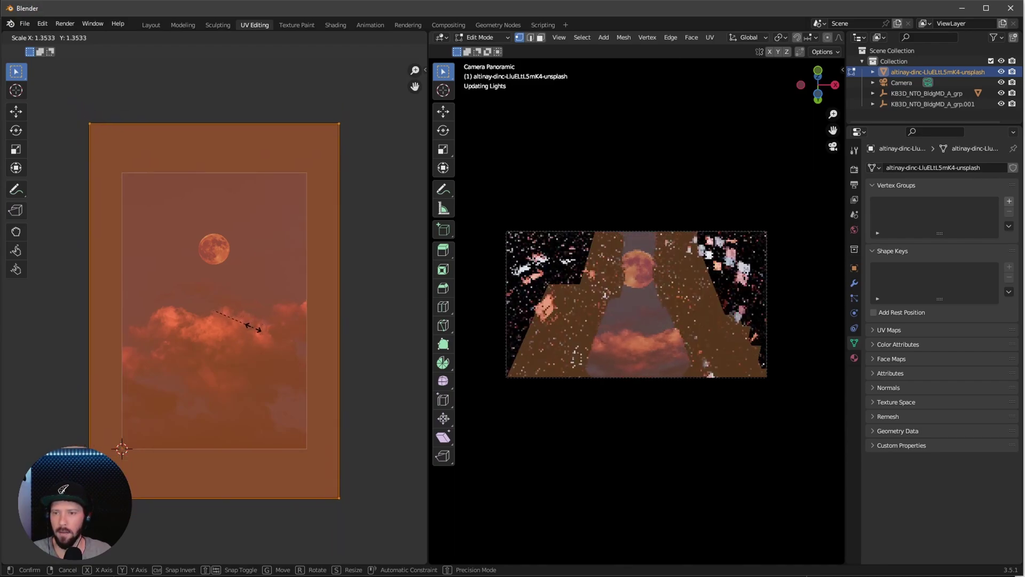
pyautogui.click(255, 332)
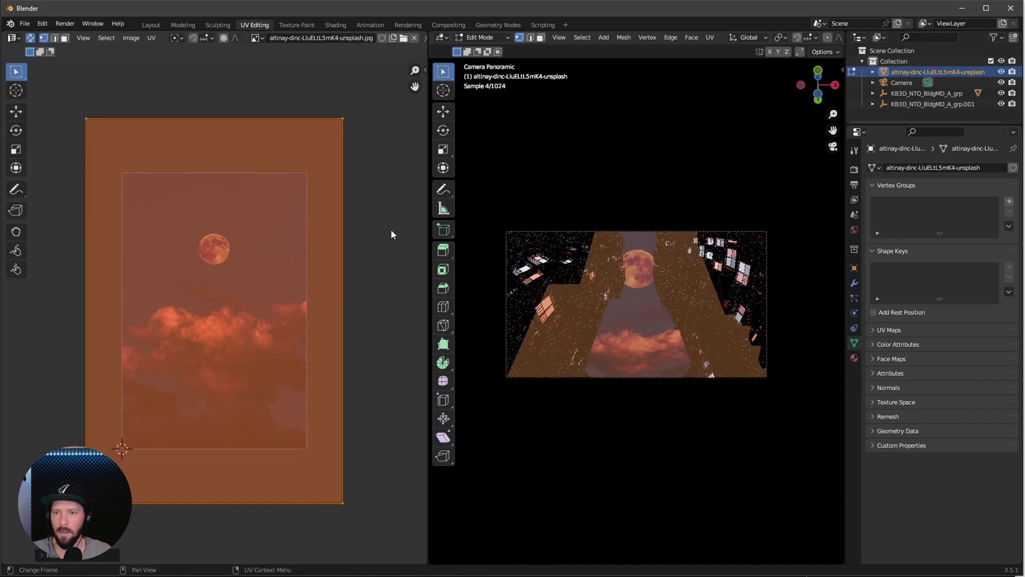
pyautogui.press('Tab')
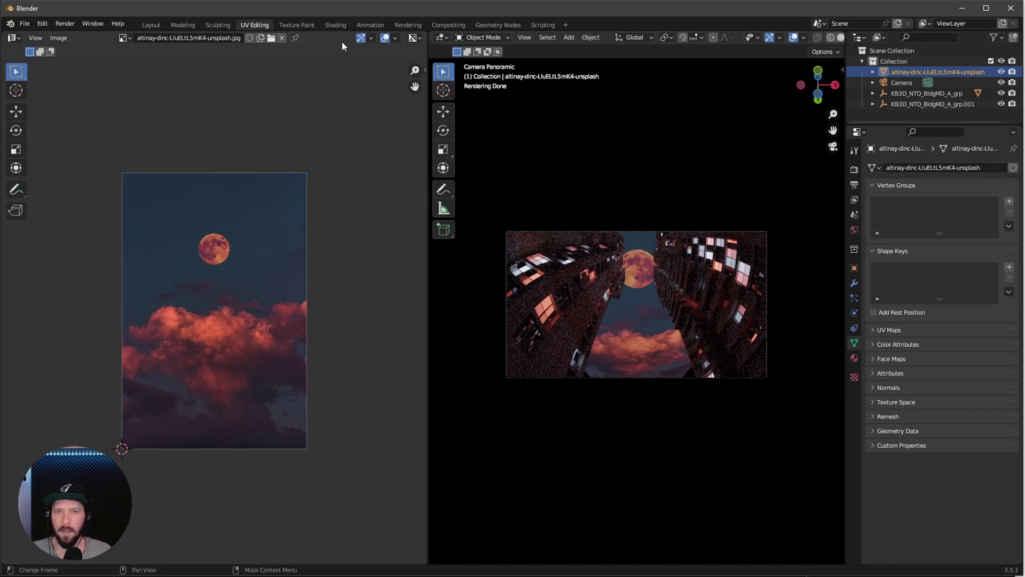
# Back in Layout, enlarge the shader editor and set the Image Texture extension to Mirror
pyautogui.click(151, 25)
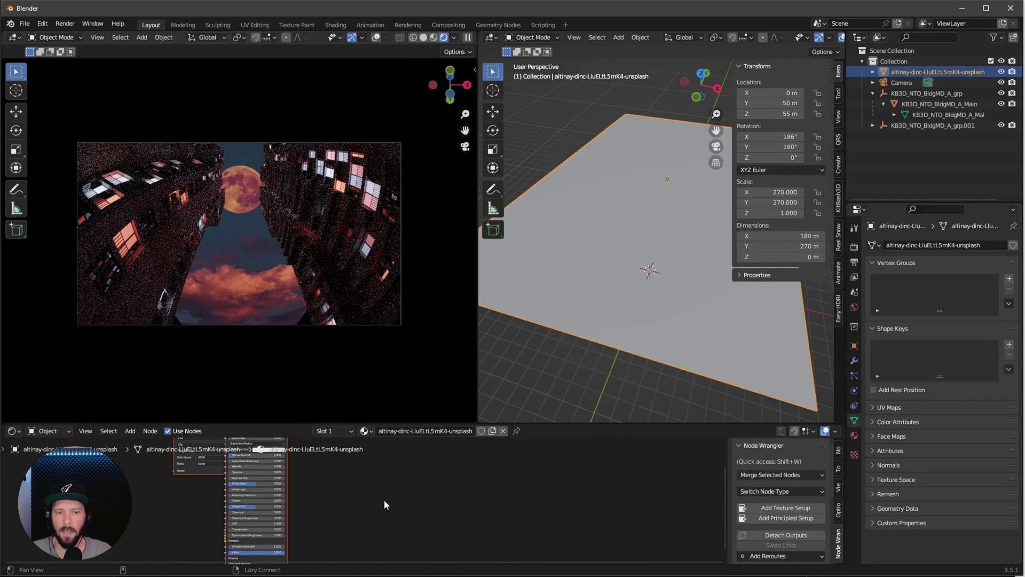
pyautogui.moveTo(537, 425); pyautogui.dragTo(533, 291)
pyautogui.keyDown('ctrl'); pyautogui.moveTo(461, 454); pyautogui.dragTo(510, 386, button='middle'); pyautogui.keyUp('ctrl')
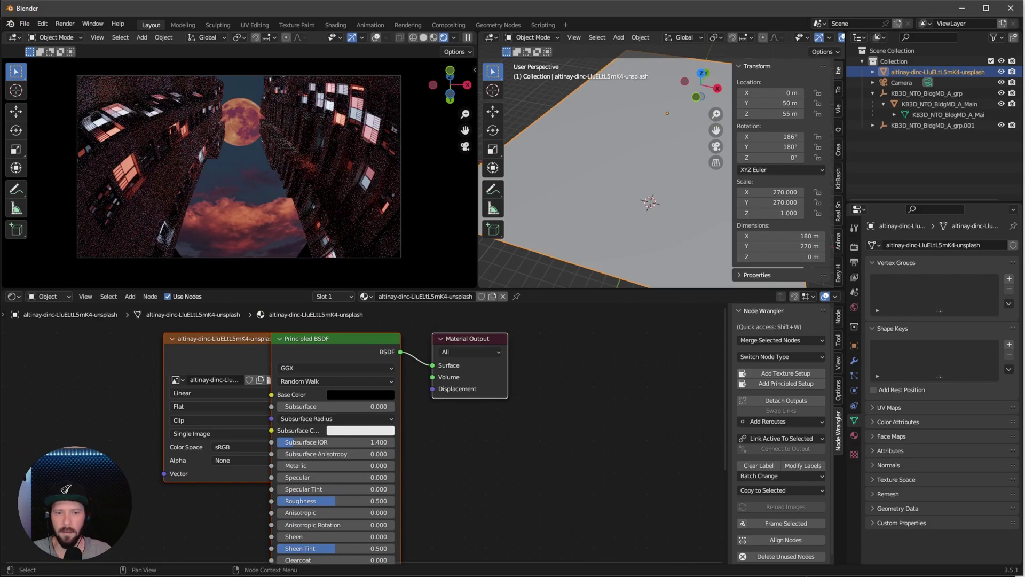
pyautogui.moveTo(218, 346); pyautogui.dragTo(88, 347)
pyautogui.keyDown('ctrl'); pyautogui.moveTo(262, 411); pyautogui.dragTo(342, 424, button='middle'); pyautogui.keyUp('ctrl')
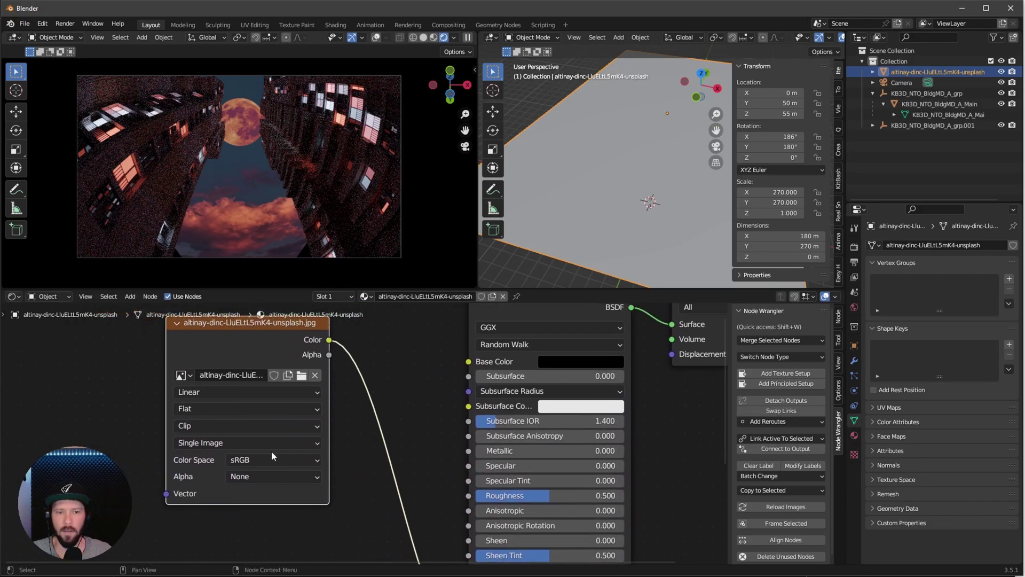
pyautogui.click(243, 425)
pyautogui.click(236, 483)
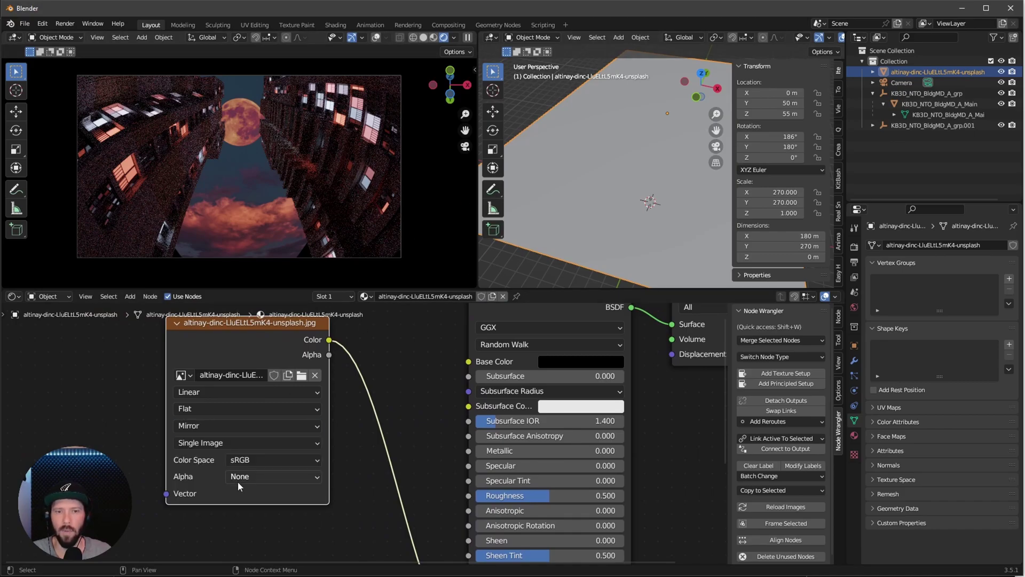
# Set the sky material's Emission Strength to 20 and frame the node tree
pyautogui.keyDown('ctrl'); pyautogui.moveTo(312, 156); pyautogui.dragTo(271, 174, button='middle'); pyautogui.keyUp('ctrl')
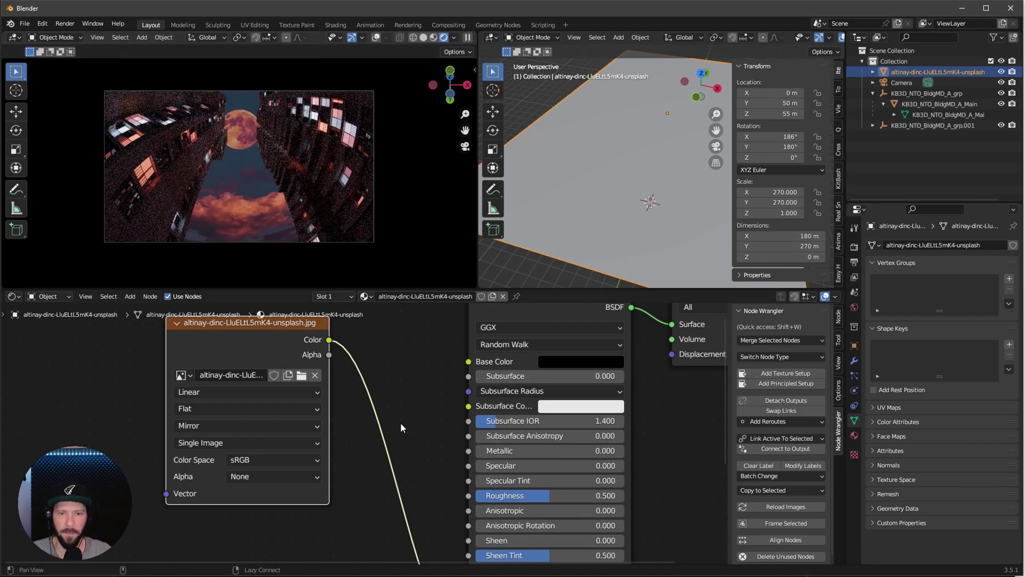
pyautogui.scroll(-3, 331, 432)
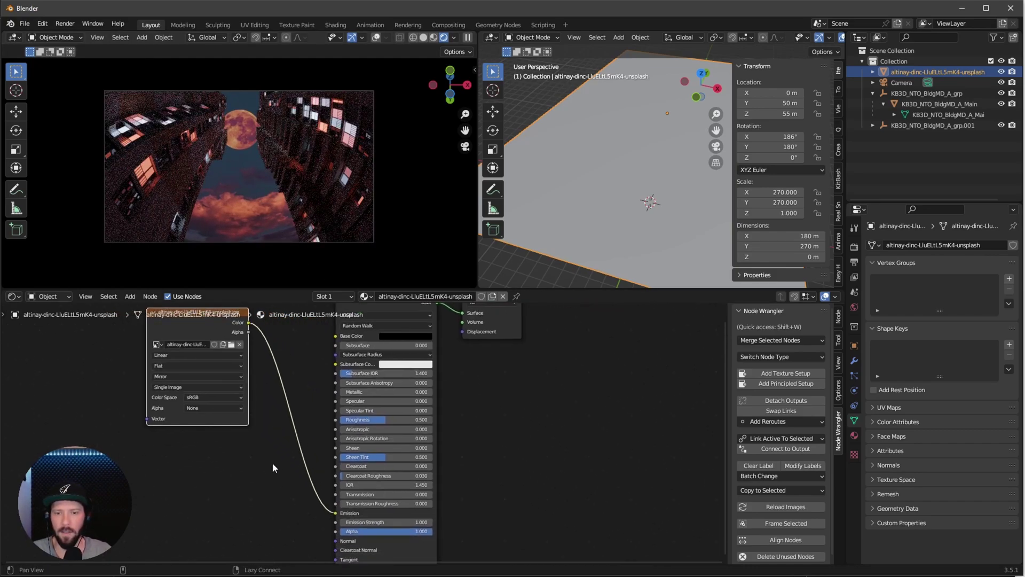
pyautogui.scroll(4, 280, 486)
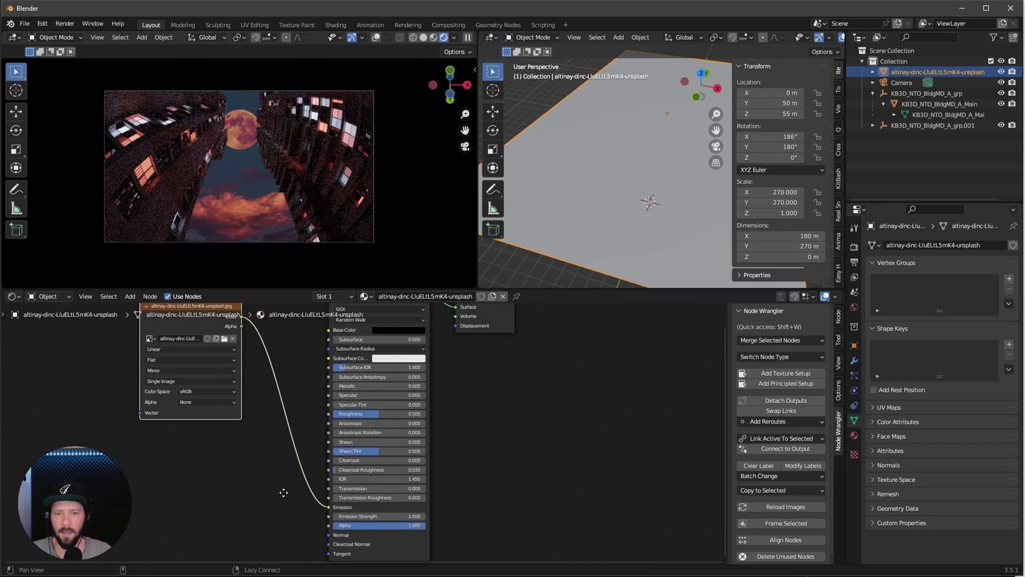
pyautogui.doubleClick(387, 516)
pyautogui.write('20')
pyautogui.press('Return')
pyautogui.press('Home')
pyautogui.scroll(4, 227, 327)
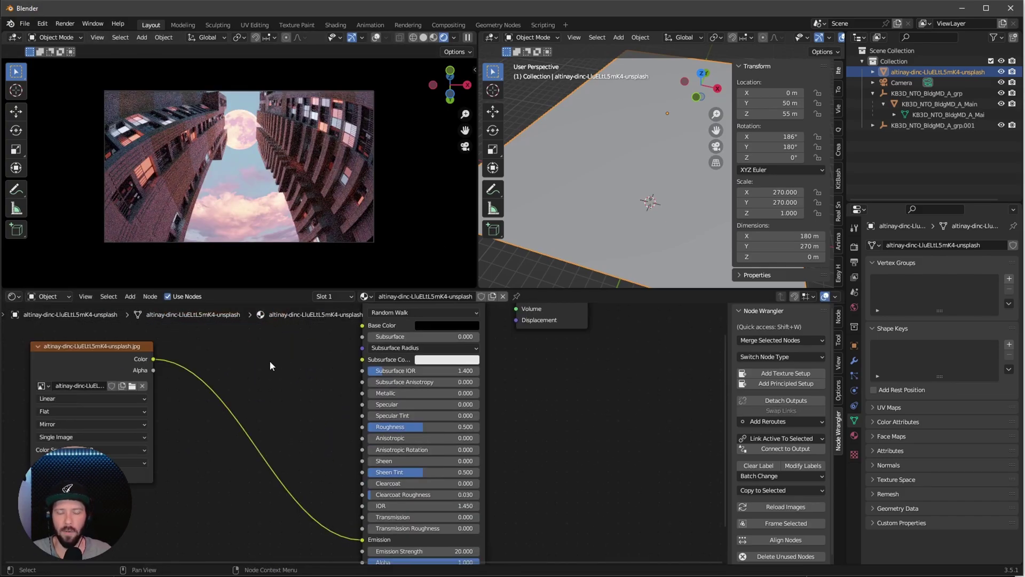
# Drop an RGB Curves node onto the sky image-to-Emission link and bend it into an S-curve
pyautogui.hotkey('shift', 'a')
pyautogui.write('cu')
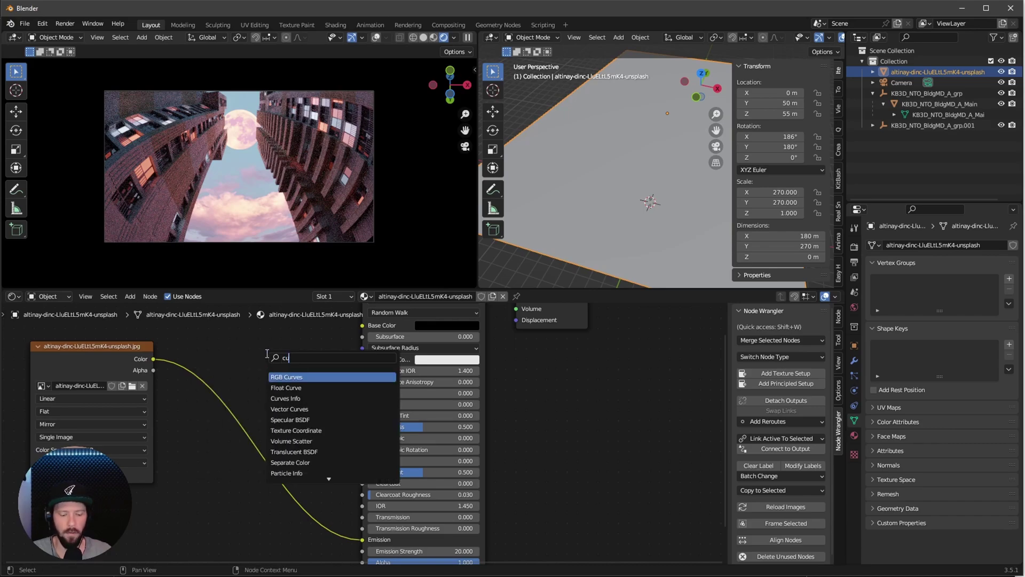
pyautogui.write('rve')
pyautogui.click(300, 376)
pyautogui.click(256, 392)
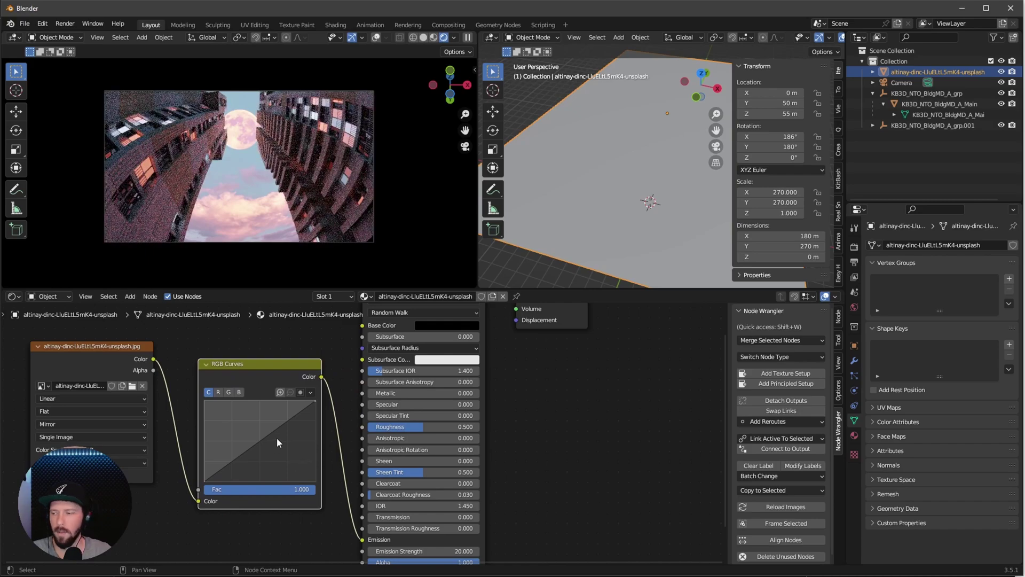
pyautogui.moveTo(239, 455); pyautogui.dragTo(255, 463)
pyautogui.moveTo(296, 426); pyautogui.dragTo(277, 424)
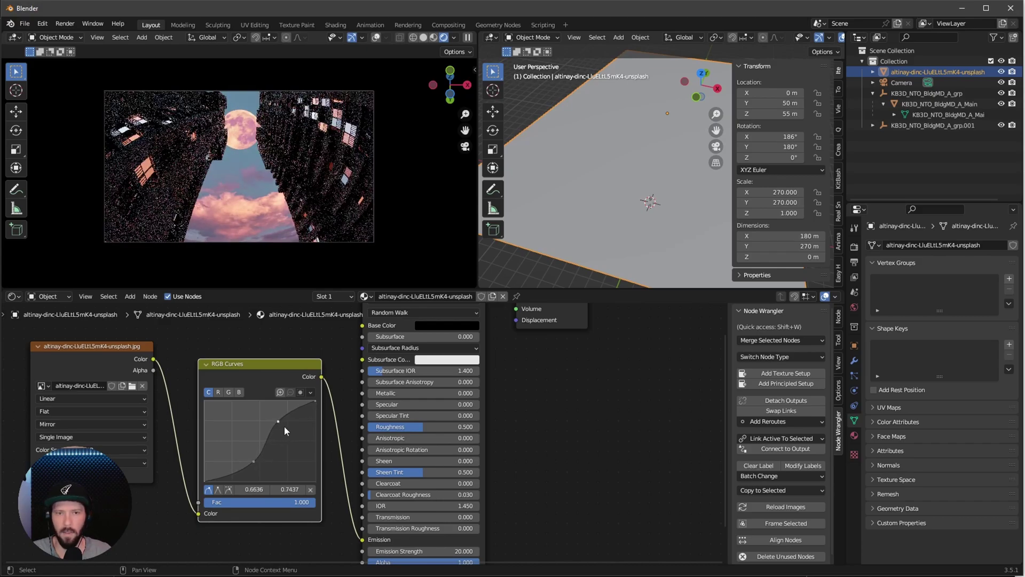
pyautogui.click(872, 93)
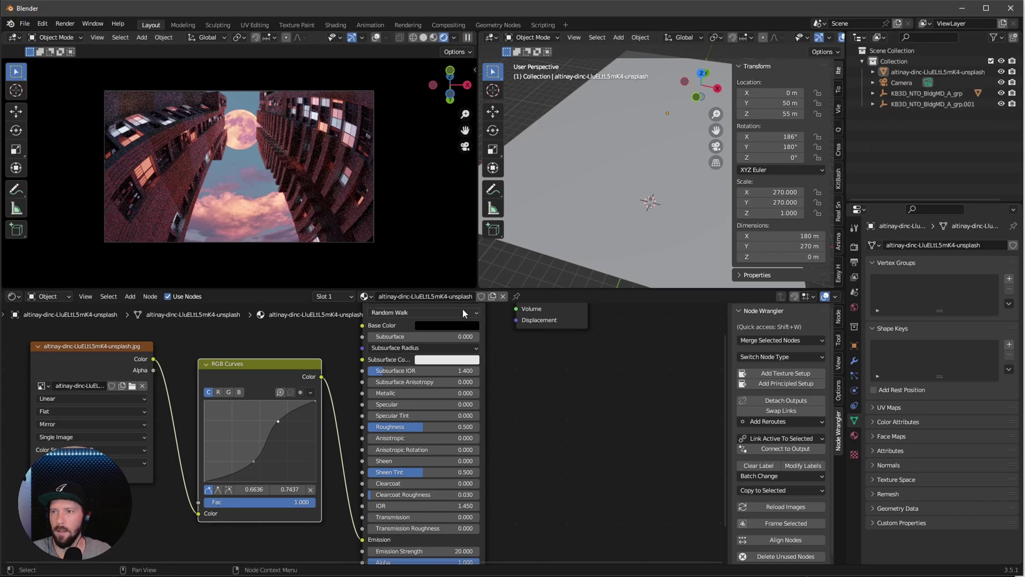
# Add a cube and set its dimensions to 150 × 150 × 150 m
pyautogui.hotkey('shift', 'a')
pyautogui.moveTo(537, 202)
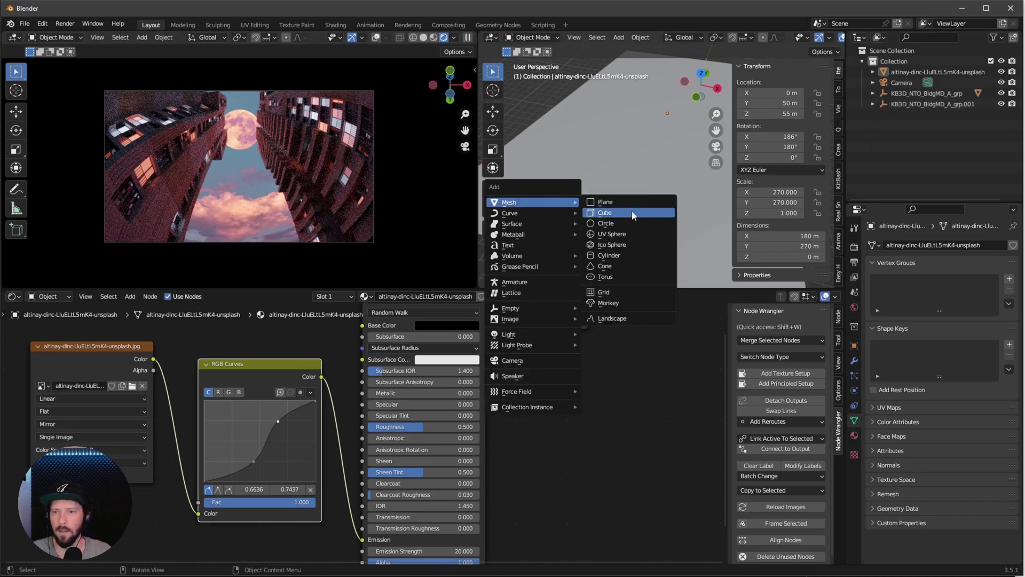
pyautogui.click(637, 214)
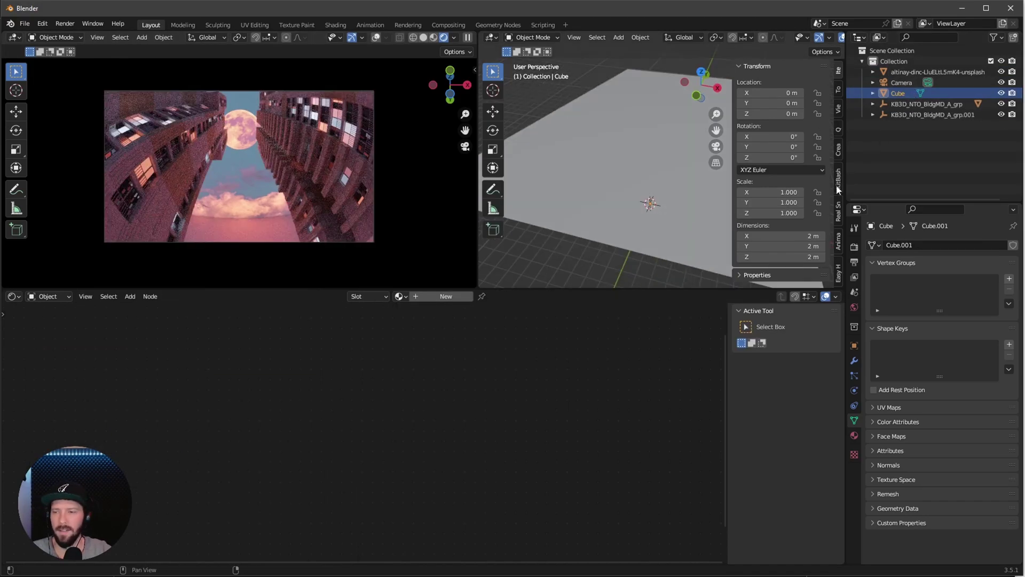
pyautogui.click(780, 235)
pyautogui.write('150')
pyautogui.press('Tab')
pyautogui.write('150')
pyautogui.press('Tab')
pyautogui.write('150')
pyautogui.press('Return')
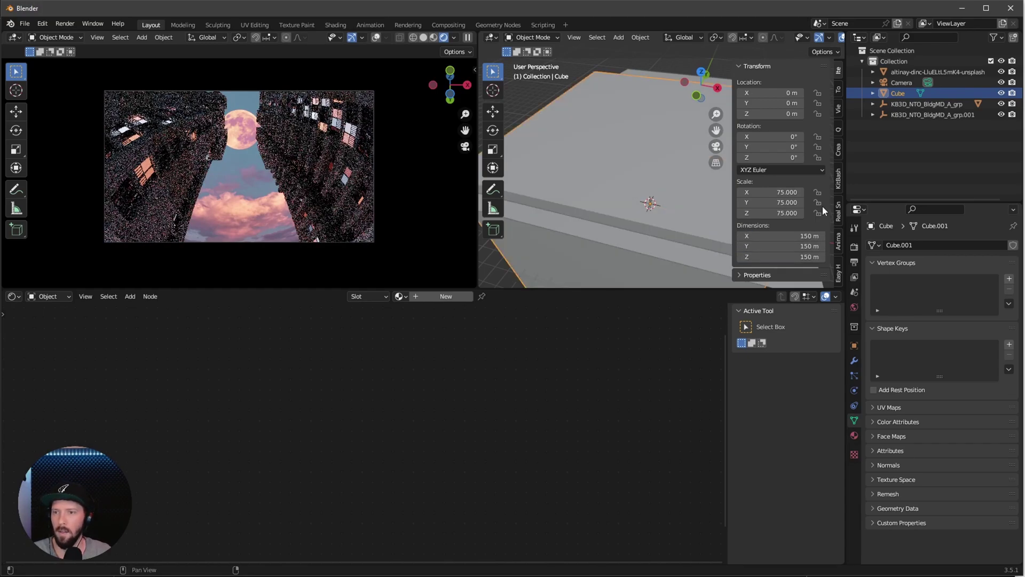
# Give the cube a new material, replacing Principled BSDF with Volume Scatter feeding the Volume input
pyautogui.click(446, 297)
pyautogui.keyDown('ctrl'); pyautogui.scroll(-2, 470, 432); pyautogui.keyUp('ctrl')
pyautogui.click(383, 341)
pyautogui.press('x')
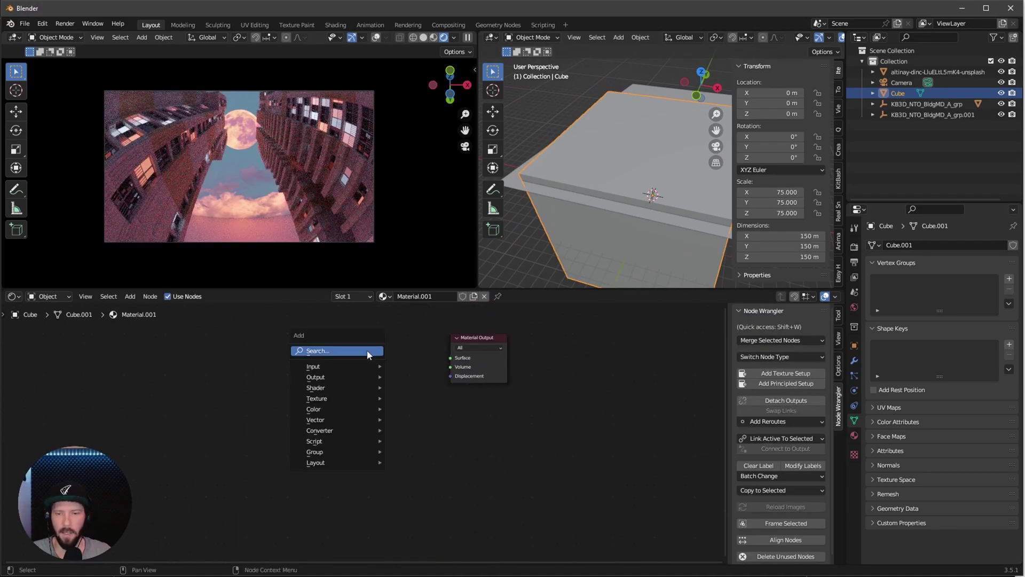
pyautogui.hotkey('shift', 'a')
pyautogui.write('vo')
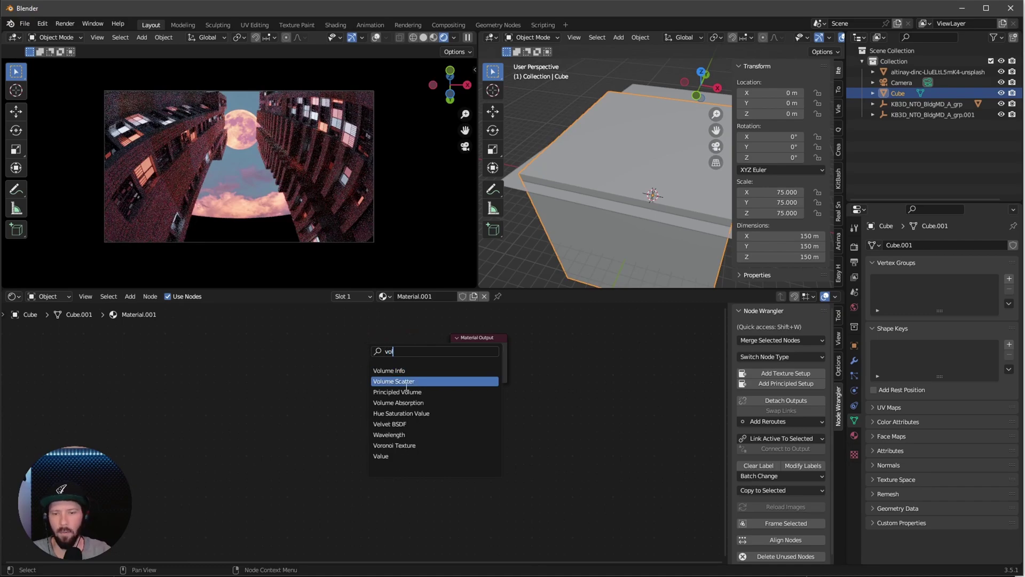
pyautogui.click(393, 381)
pyautogui.click(373, 357)
pyautogui.moveTo(370, 359); pyautogui.dragTo(451, 367)
pyautogui.scroll(3, 371, 370)
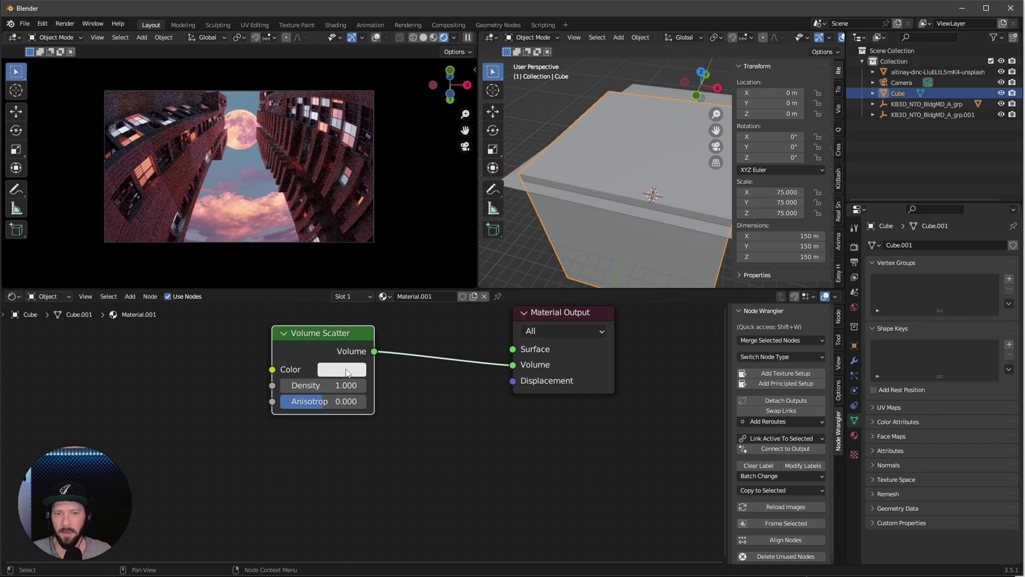
# Set the Volume Scatter colour to mid grey, density 0.150 and anisotropy 0.750
pyautogui.click(341, 369)
pyautogui.moveTo(445, 176); pyautogui.dragTo(446, 208)
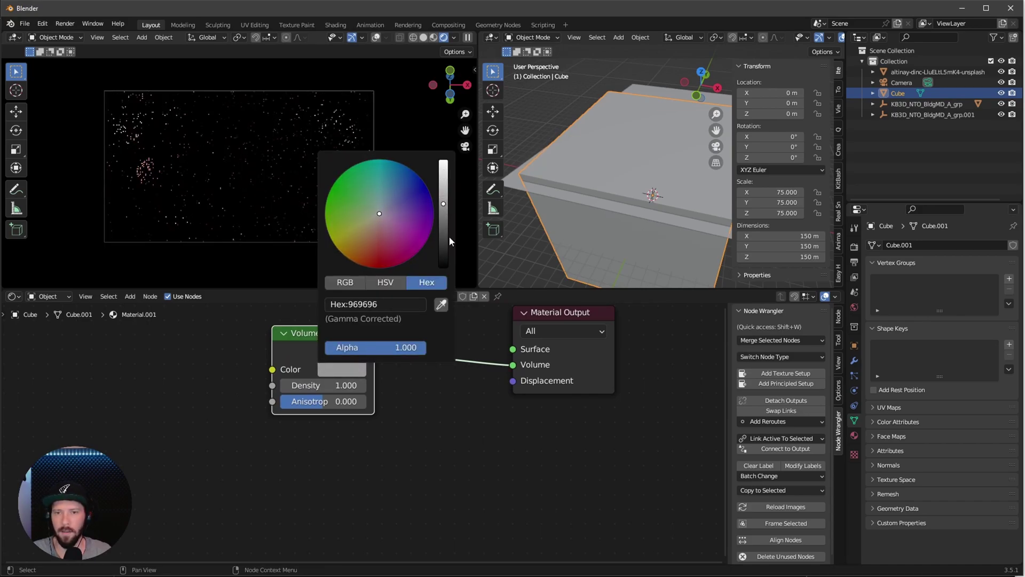
pyautogui.click(343, 385)
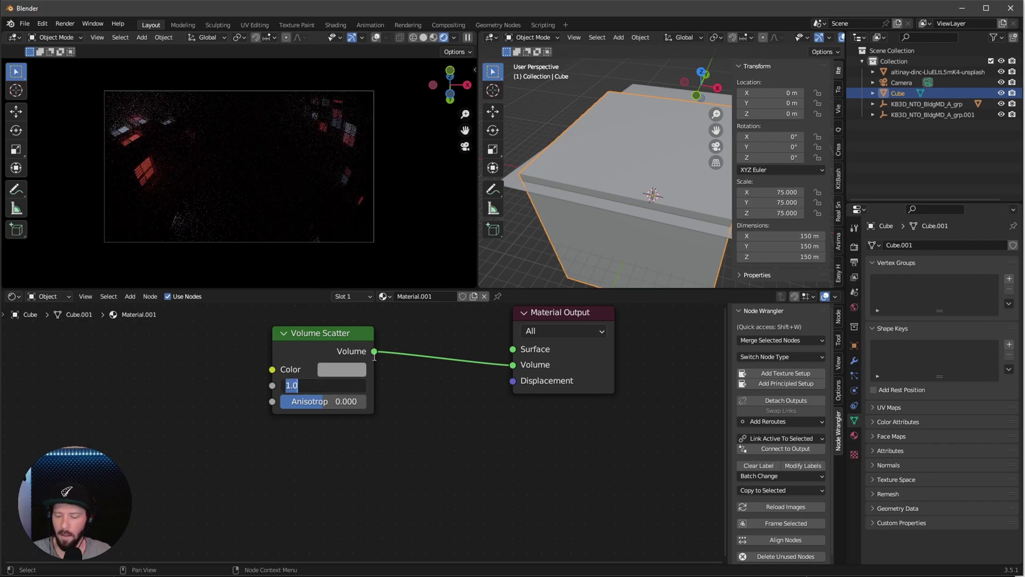
pyautogui.press('BackSpace')
pyautogui.press('Tab')
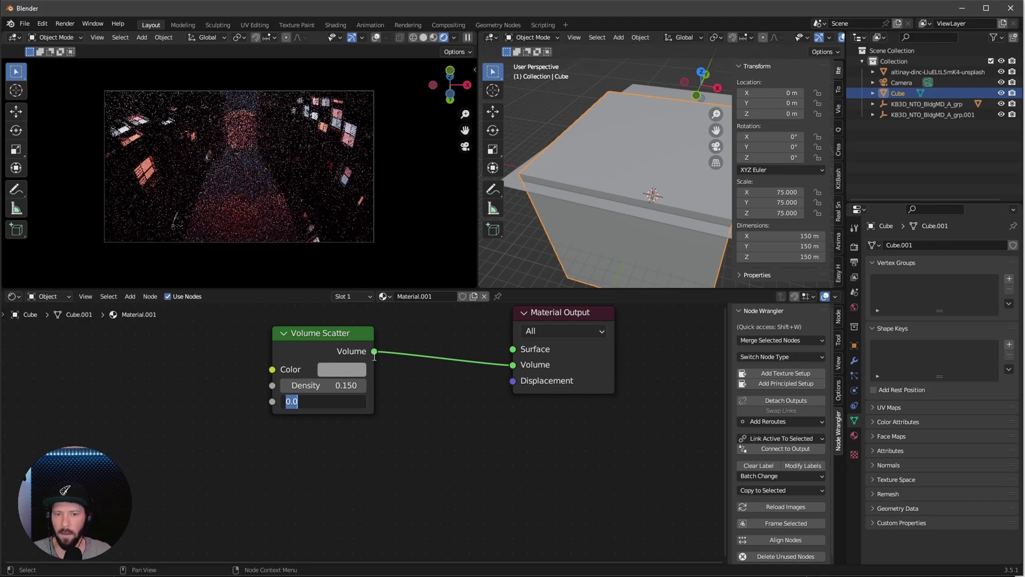
pyautogui.write('.75')
pyautogui.press('Return')
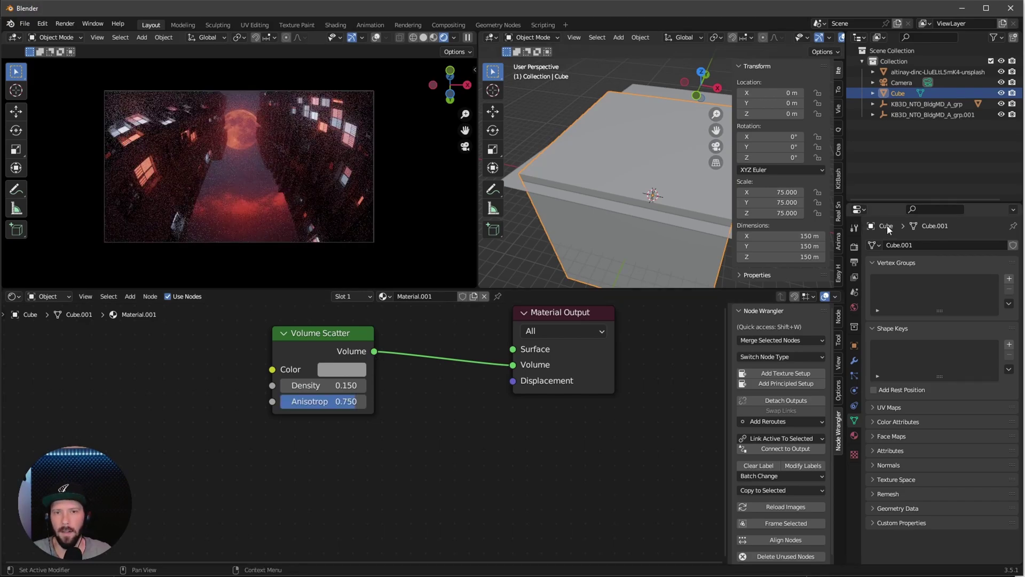
# In Render Color Management, compare the High and Very High Contrast looks, then settle on Medium High Contrast
pyautogui.click(855, 247)
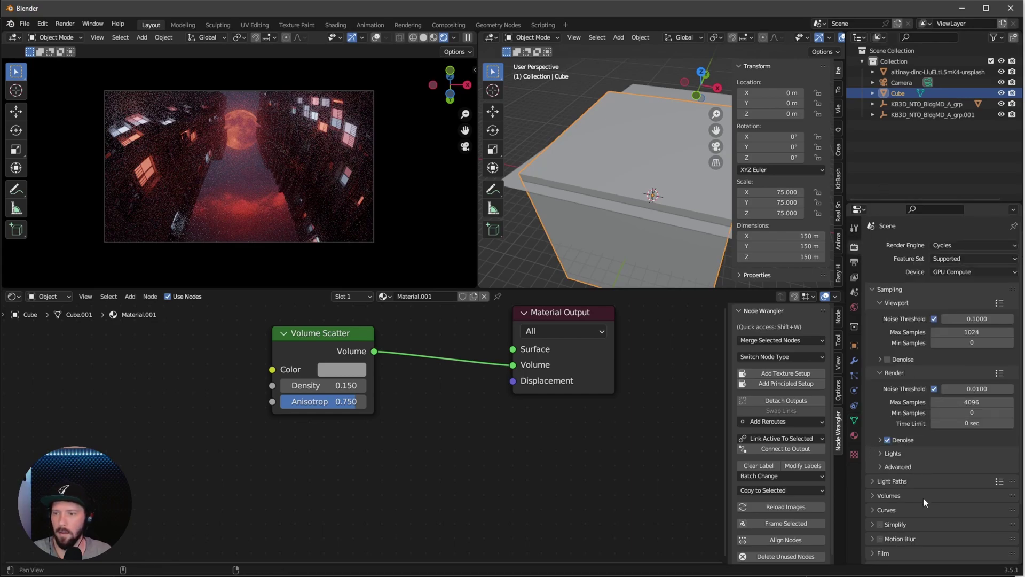
pyautogui.click(875, 556)
pyautogui.scroll(-5, 929, 392)
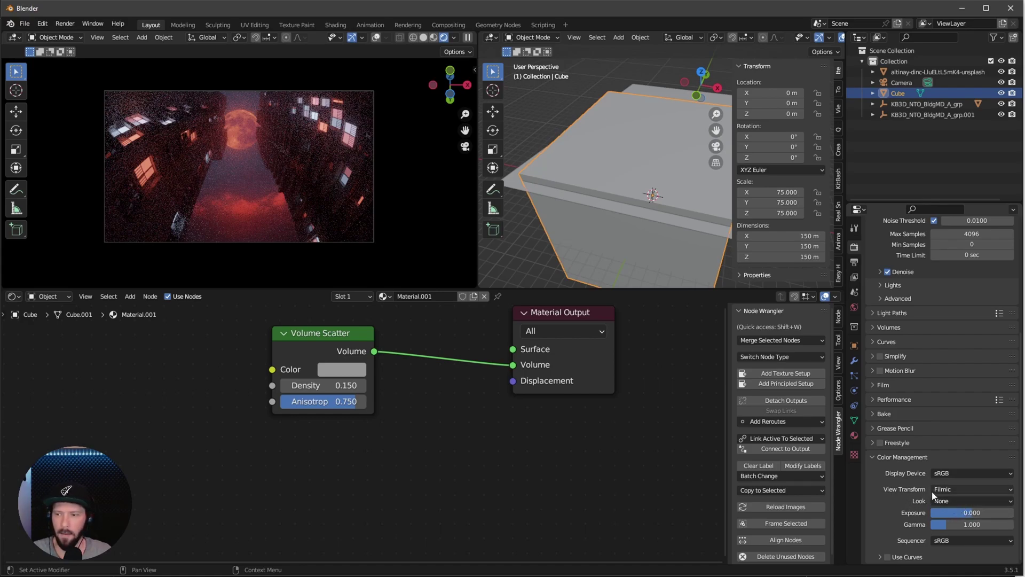
pyautogui.click(956, 502)
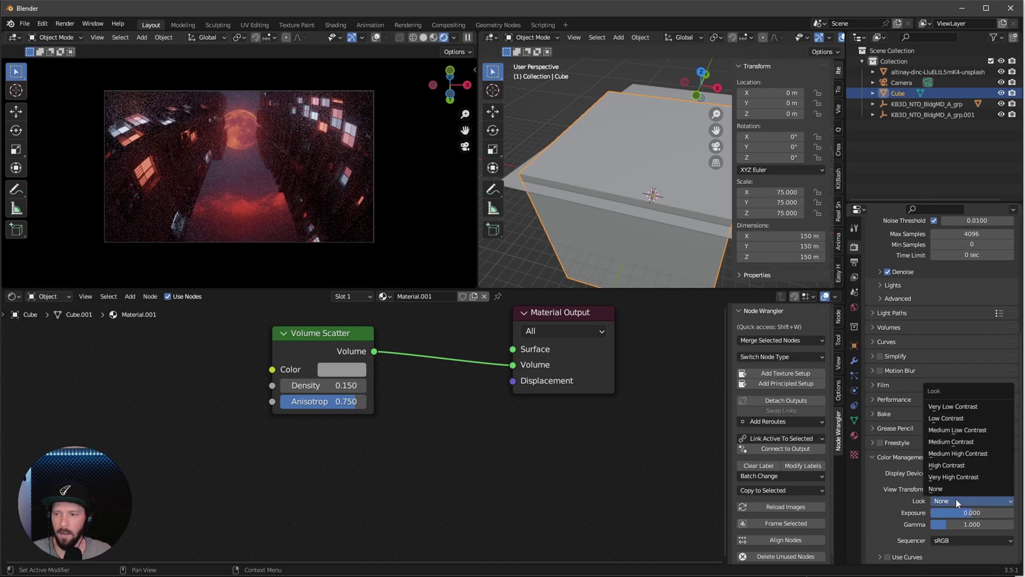
pyautogui.click(971, 454)
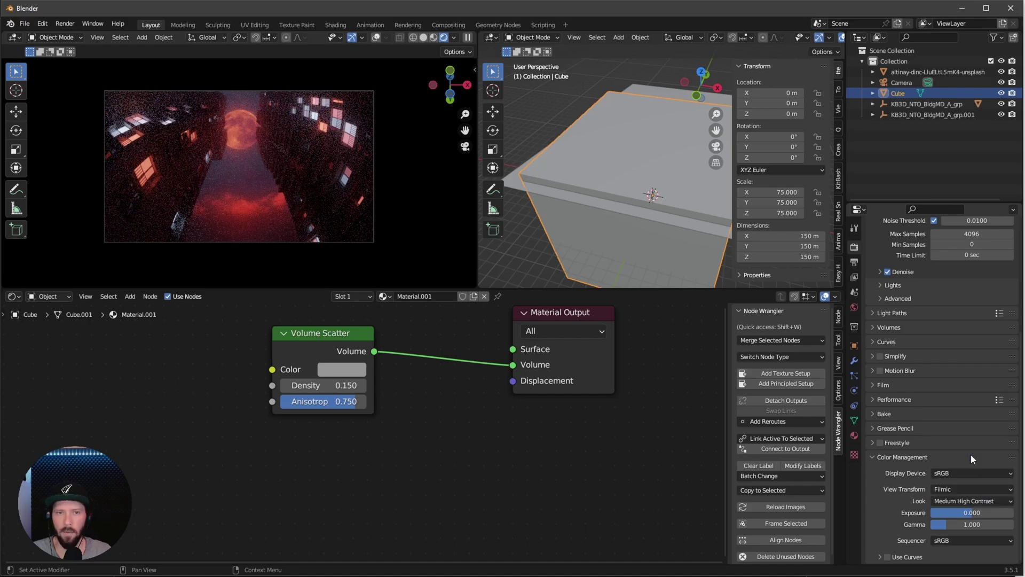
pyautogui.click(971, 501)
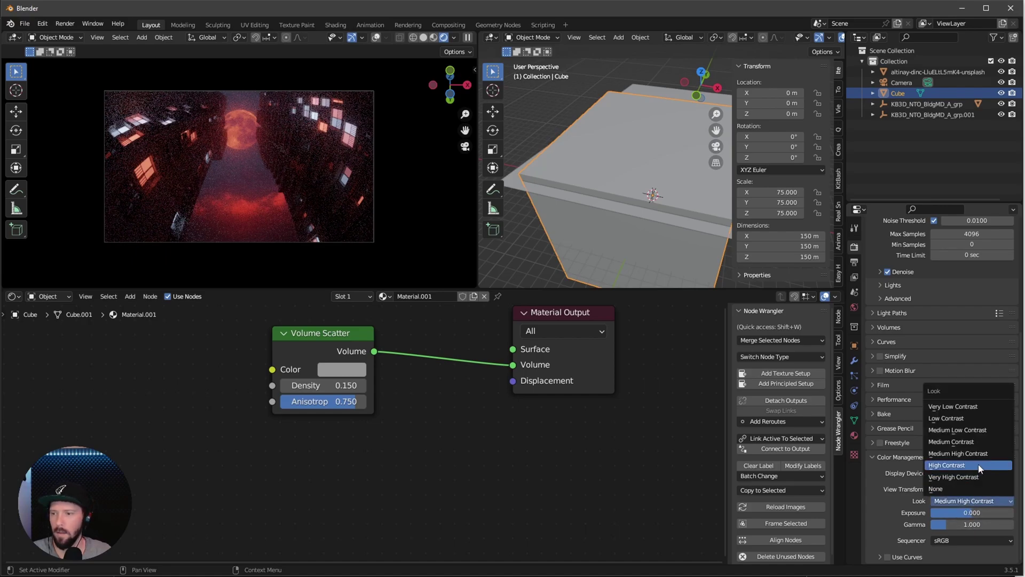
pyautogui.click(979, 474)
pyautogui.click(976, 499)
pyautogui.click(981, 473)
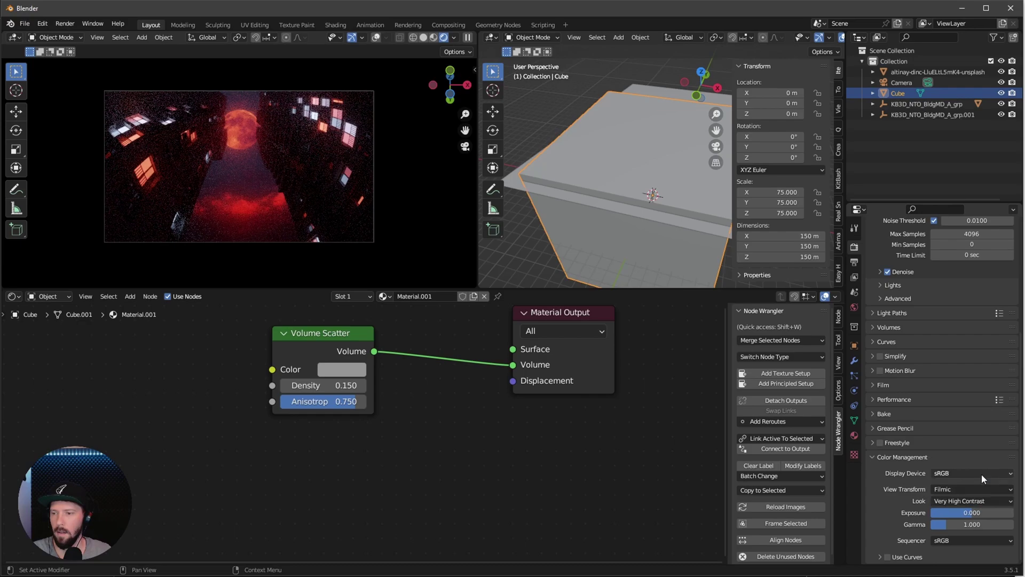
pyautogui.click(975, 501)
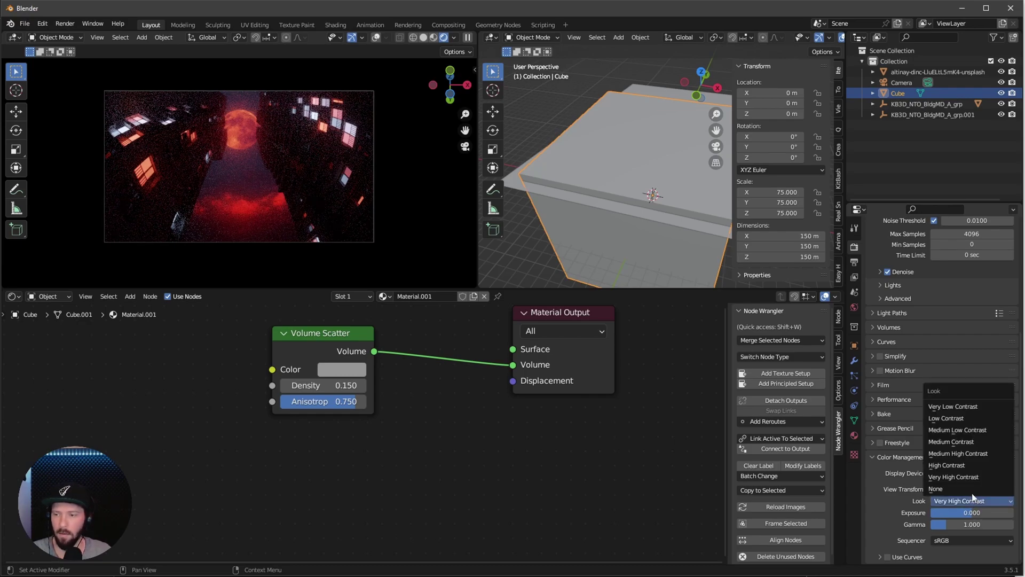
pyautogui.click(975, 453)
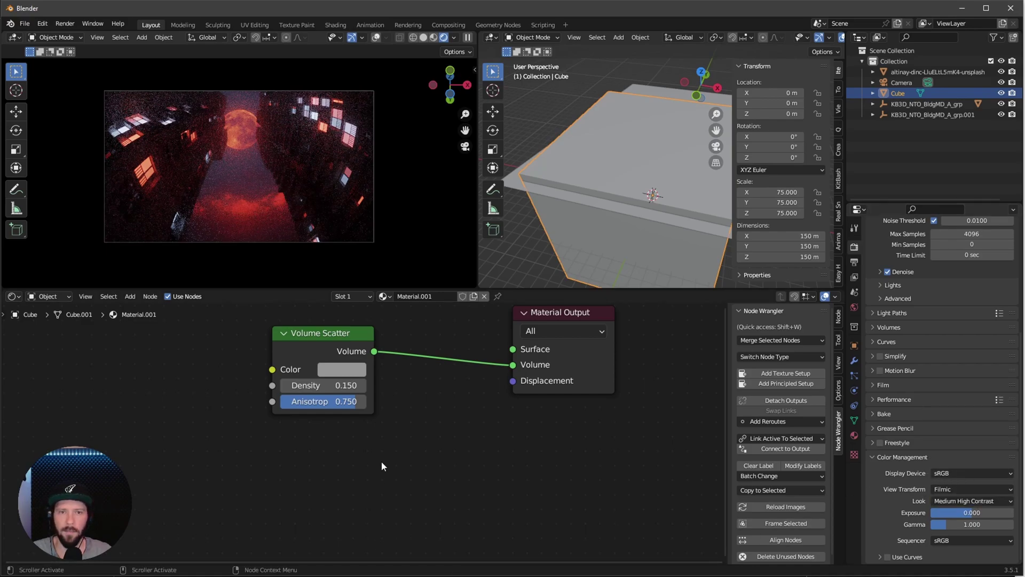
# Set the render Max Samples to 256
pyautogui.scroll(8, 945, 267)
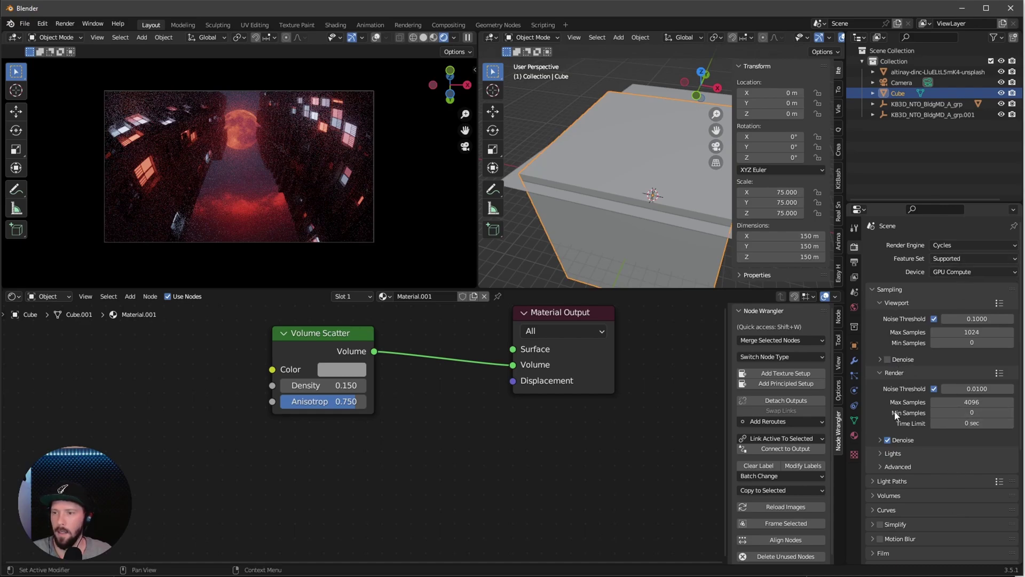
pyautogui.click(971, 404)
pyautogui.write('256')
pyautogui.press('Return')
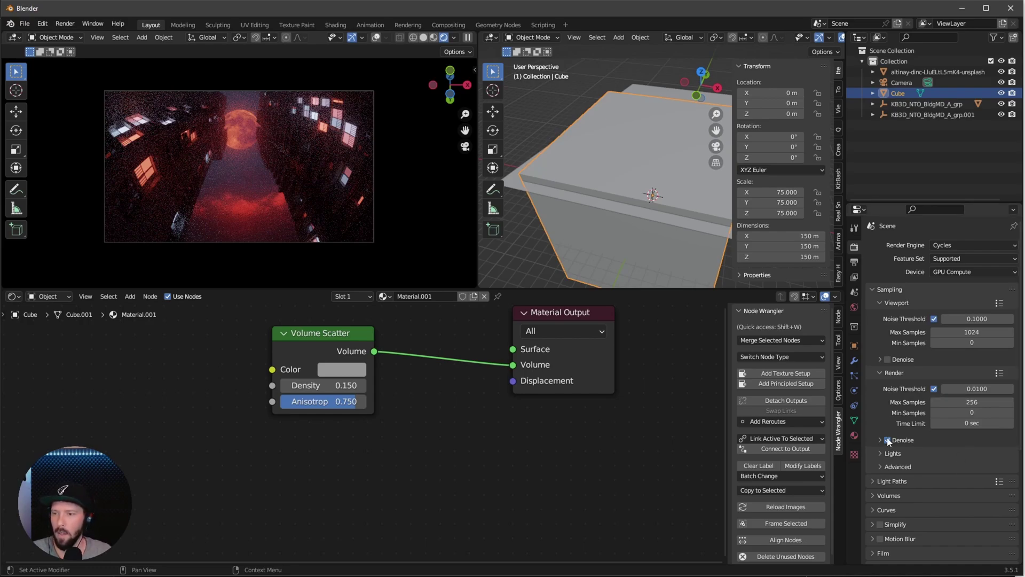
# Limit Light Paths diffuse, glossy and transmission bounces to 1 each
pyautogui.scroll(-6, 935, 489)
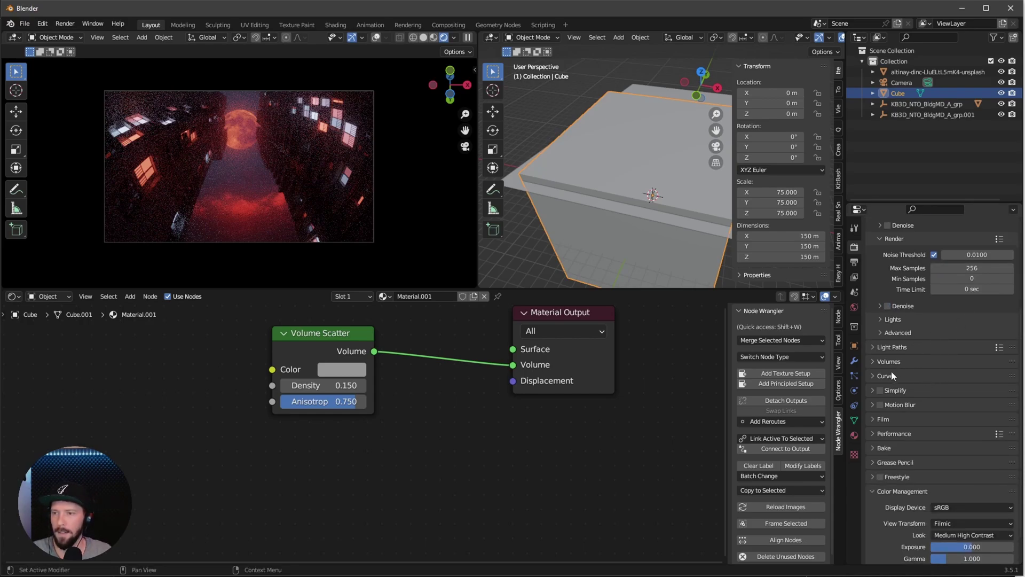
pyautogui.click(872, 346)
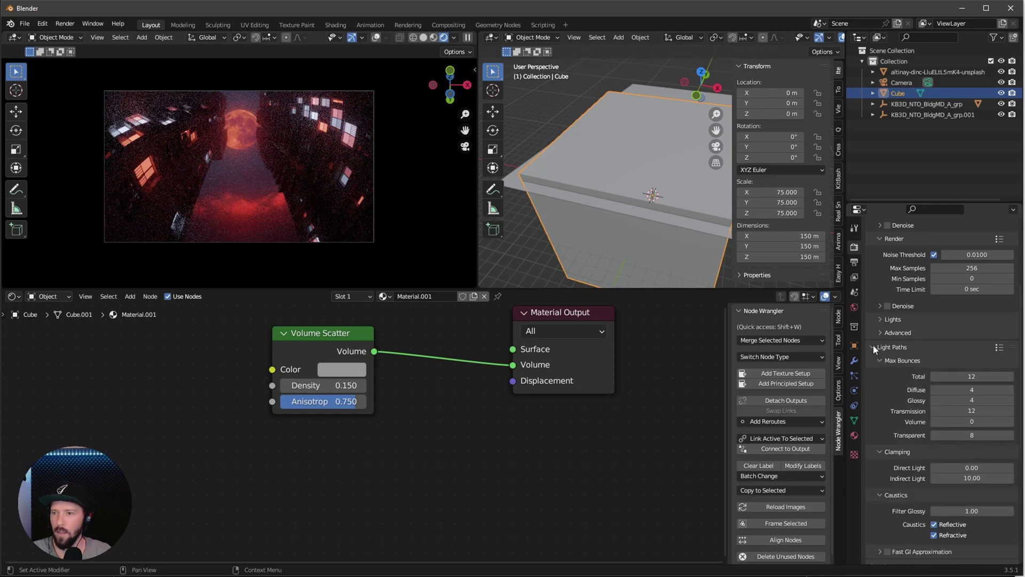
pyautogui.click(972, 392)
pyautogui.write('1')
pyautogui.press('Tab')
pyautogui.write('1')
pyautogui.press('Tab')
pyautogui.write('1')
pyautogui.press('Return')
# Turn off reflective and refractive caustics and the Light Tree
pyautogui.scroll(-3, 917, 497)
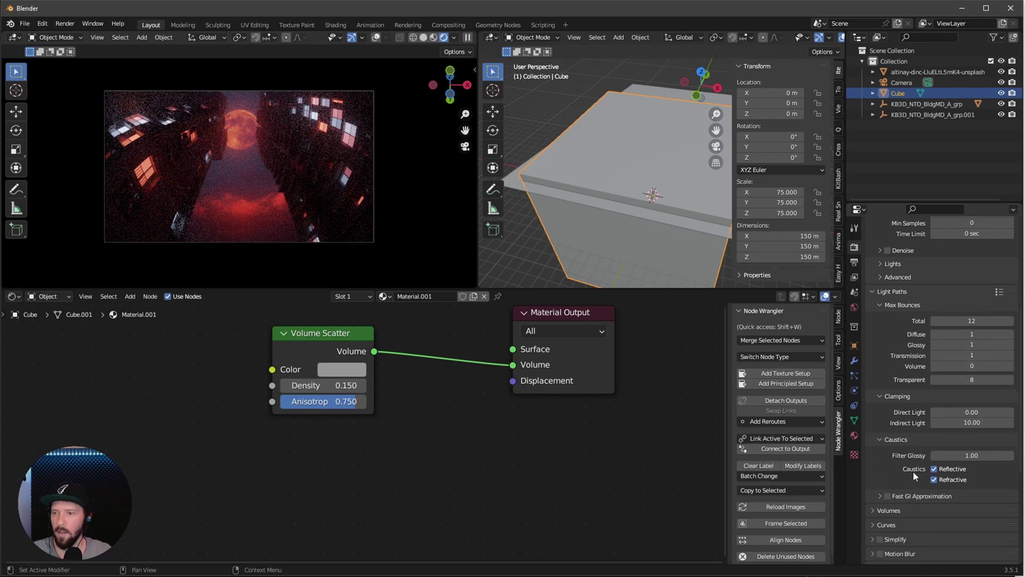
pyautogui.moveTo(934, 469); pyautogui.dragTo(934, 479)
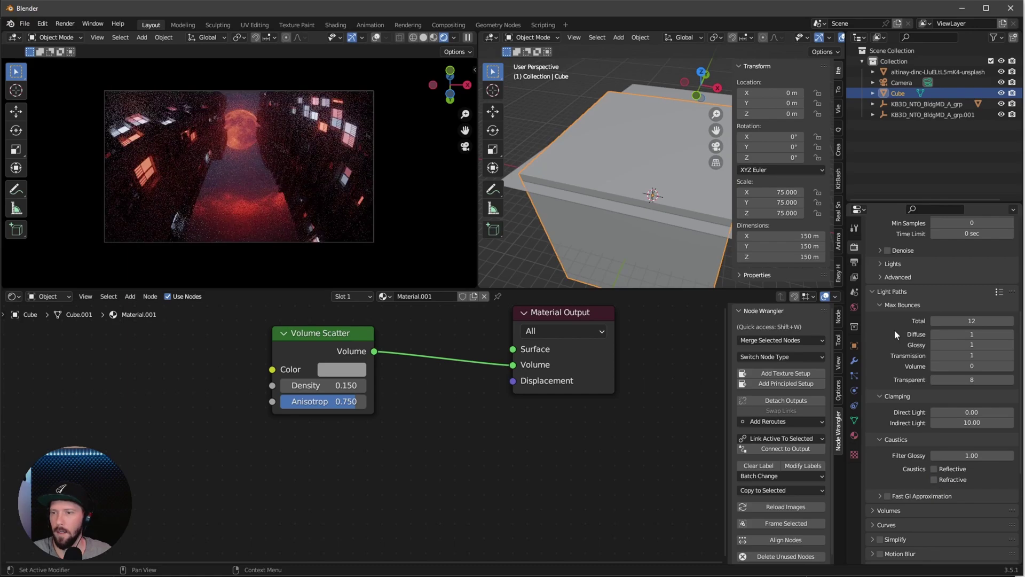
pyautogui.click(885, 264)
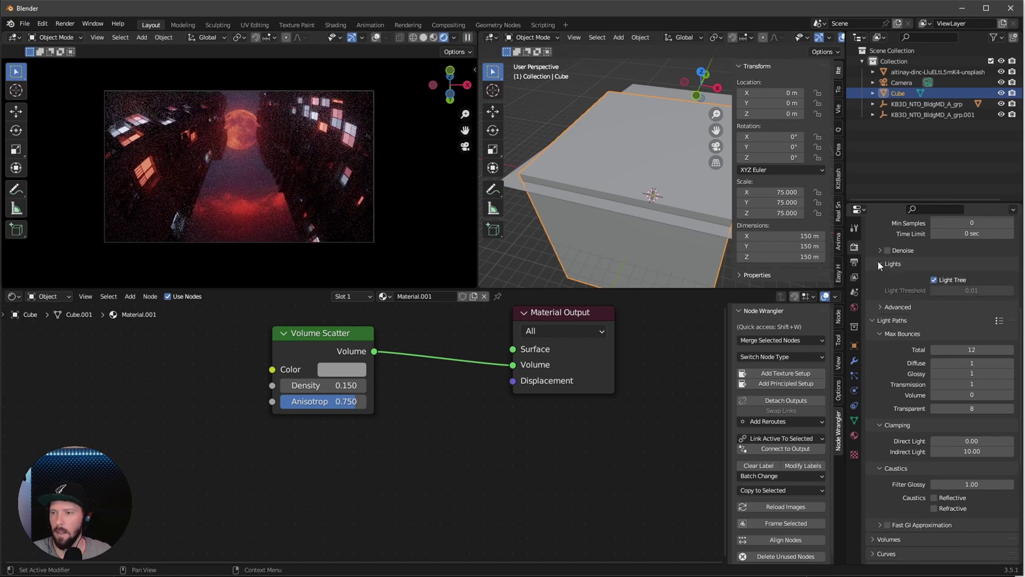
pyautogui.click(933, 279)
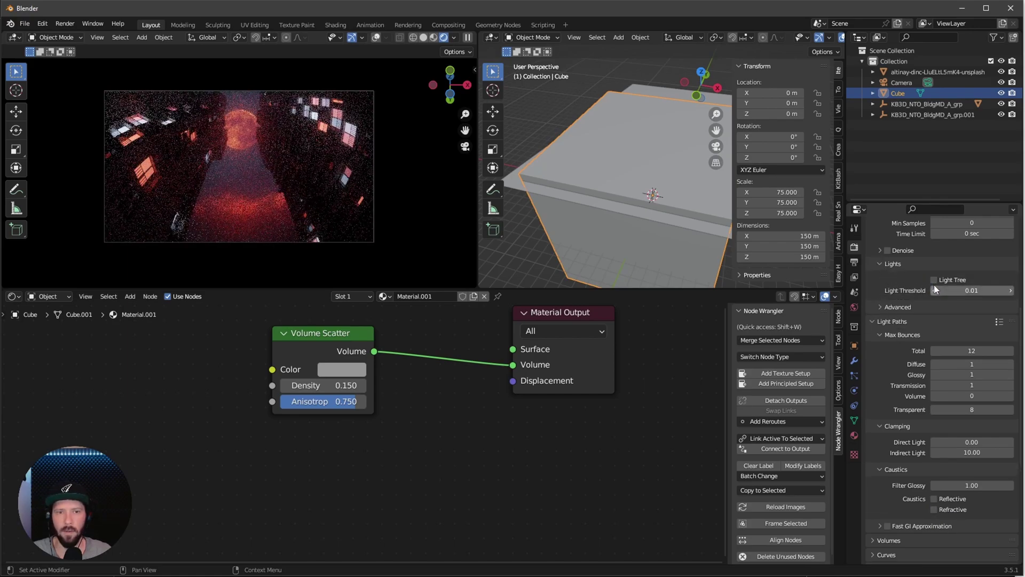